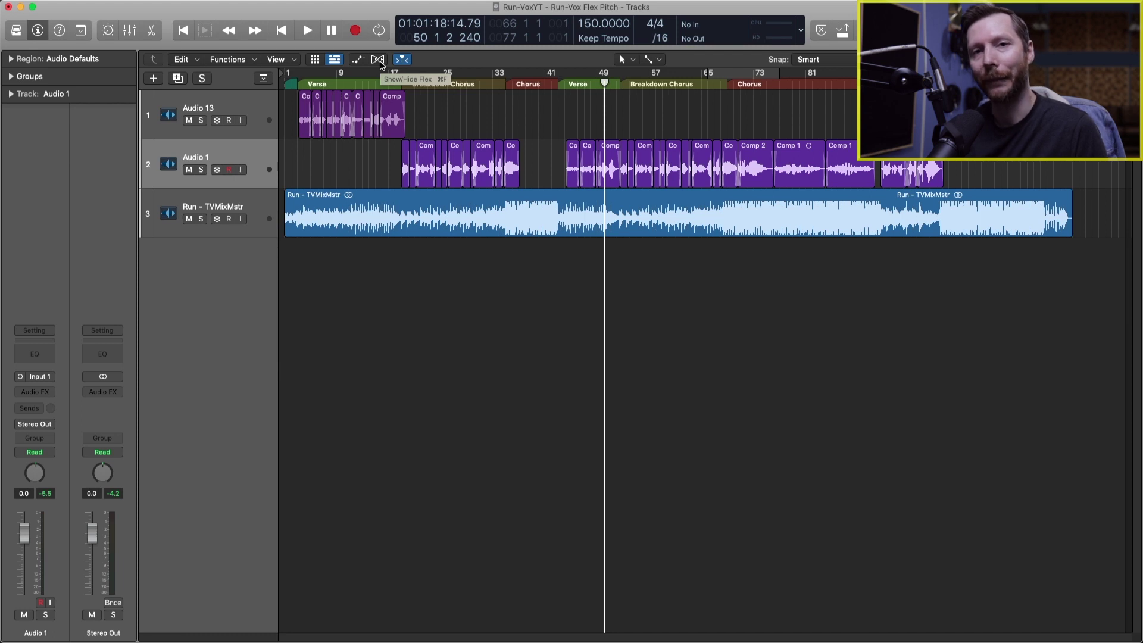
Show flex settings, set Audio 1 to Flex Pitch, then select a group of its comp regions
click(379, 59)
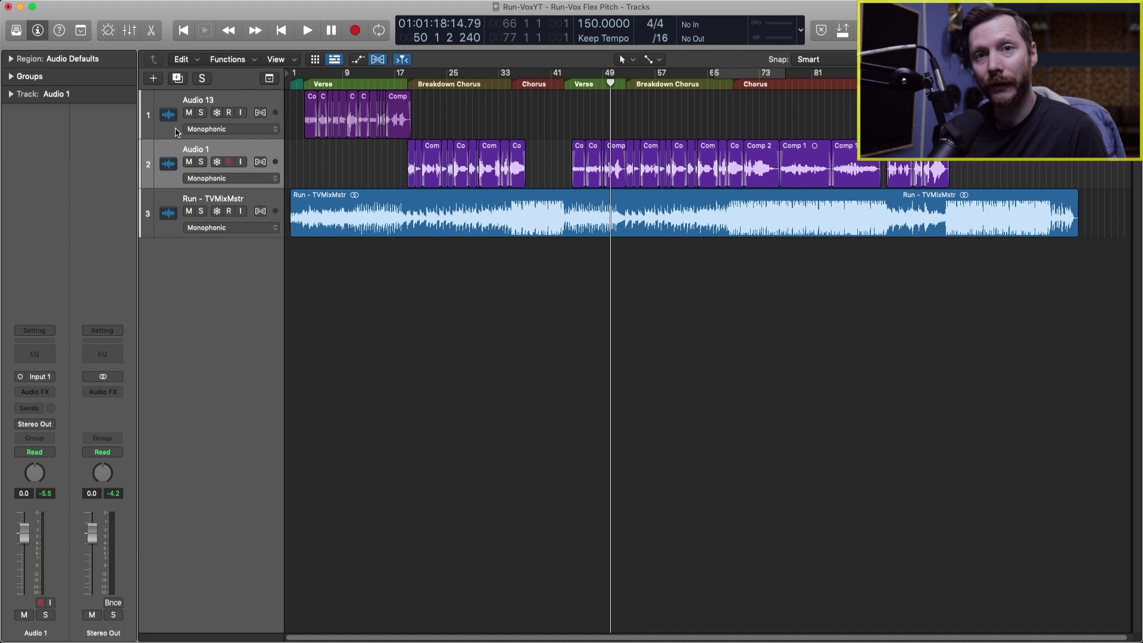
click(238, 180)
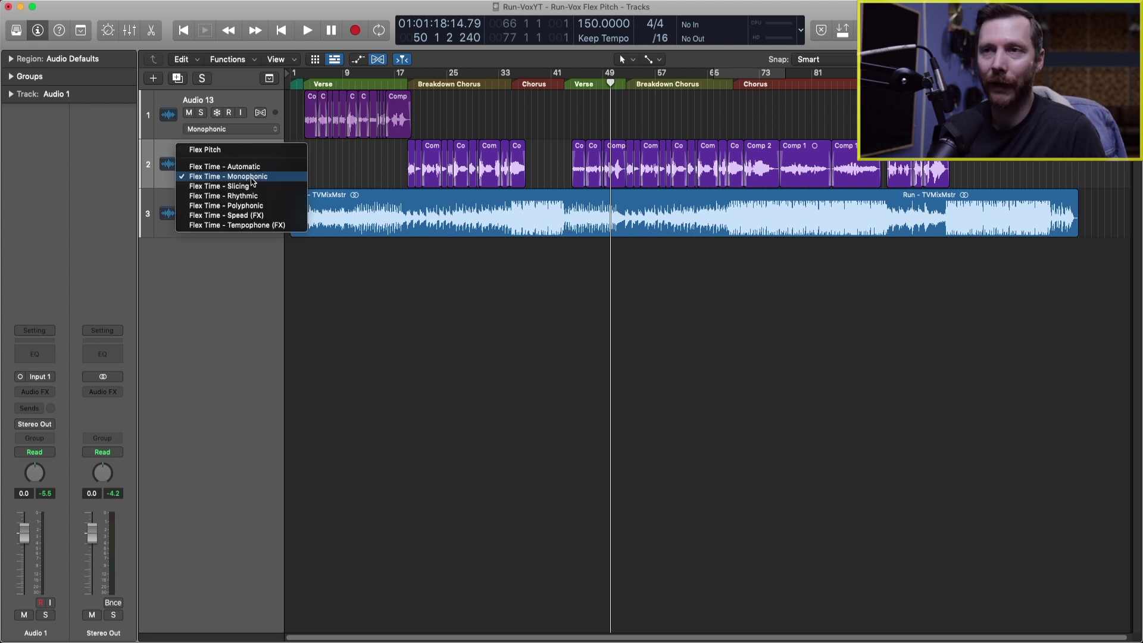
click(228, 151)
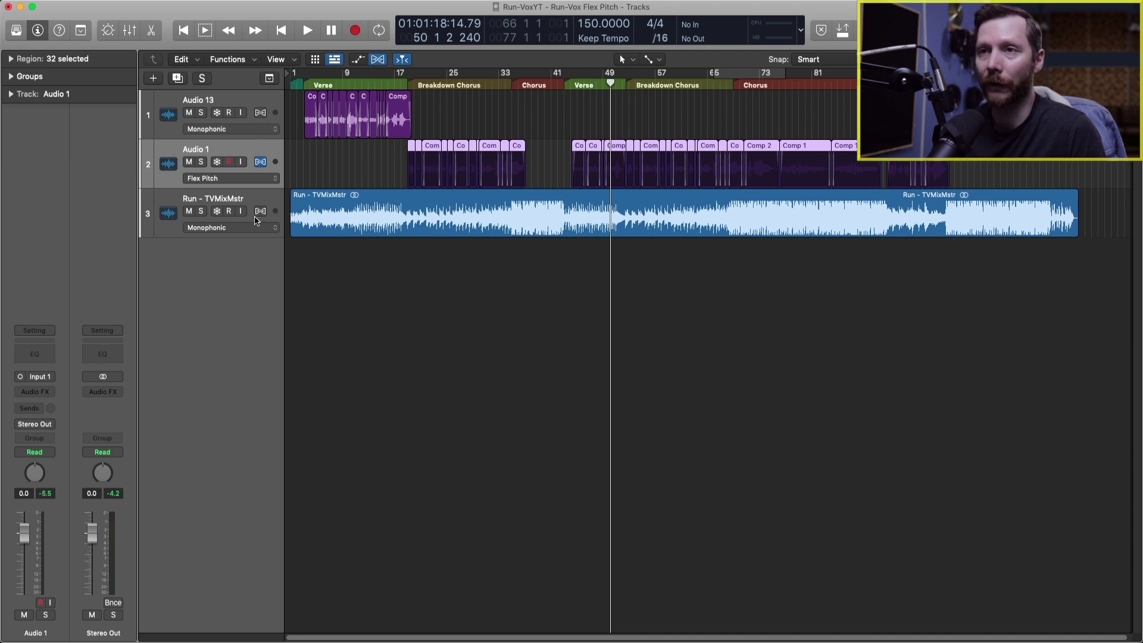
click(376, 169)
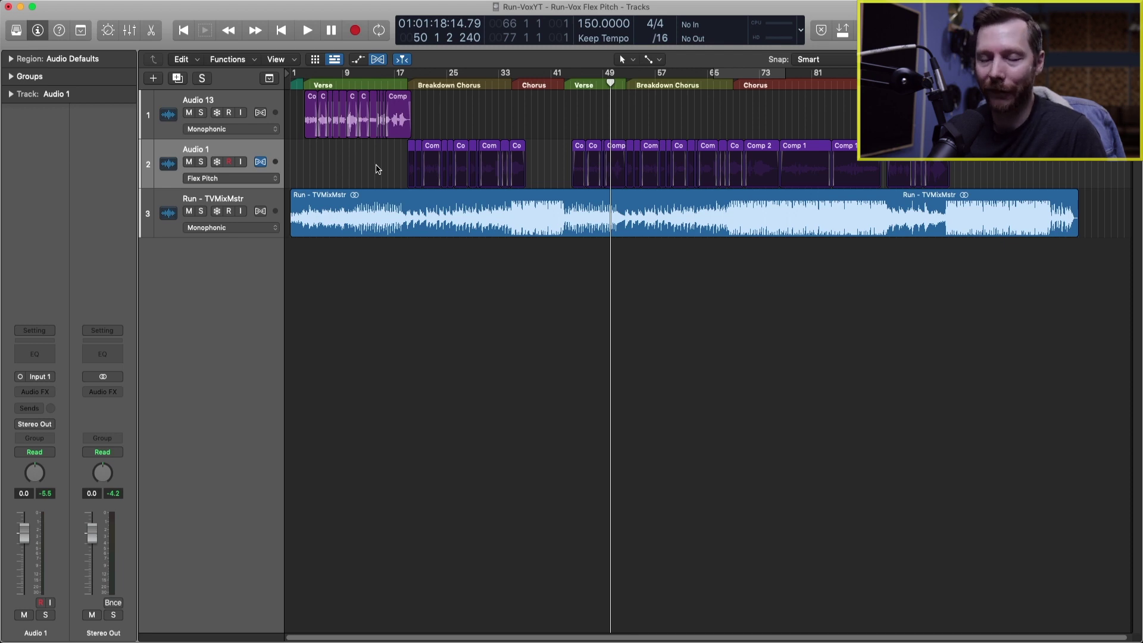
mouse_move(368, 162)
mouse_down()
mouse_move(985, 171)
mouse_move(370, 172)
mouse_up()
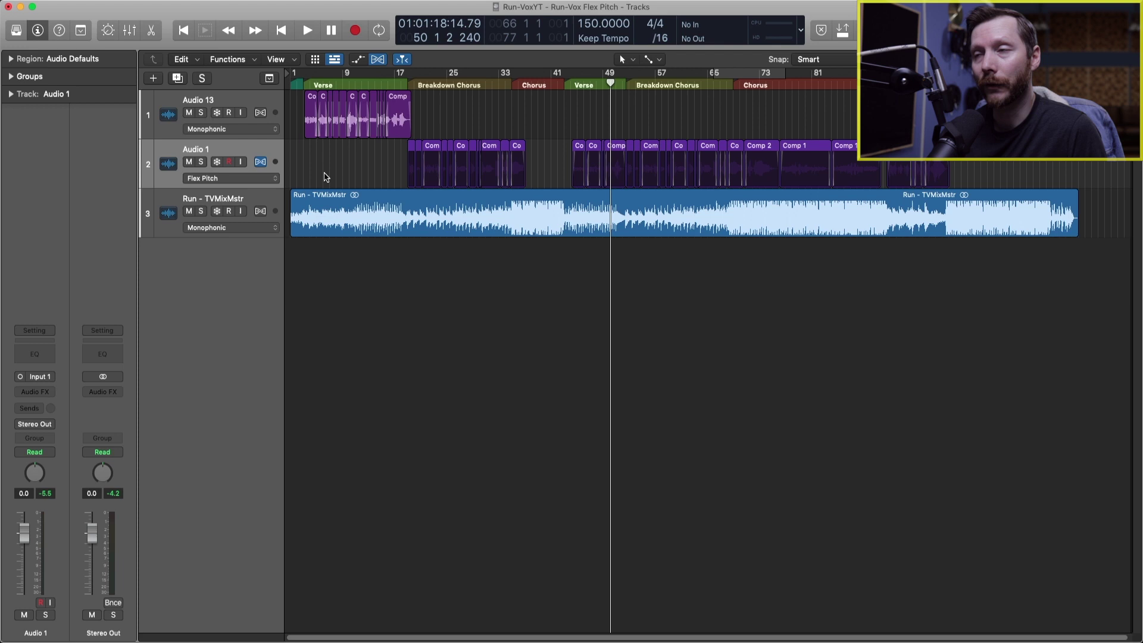
Glue all 32 Audio 1 comp regions with the Glue Tool into one new region, Comp 3
click(662, 60)
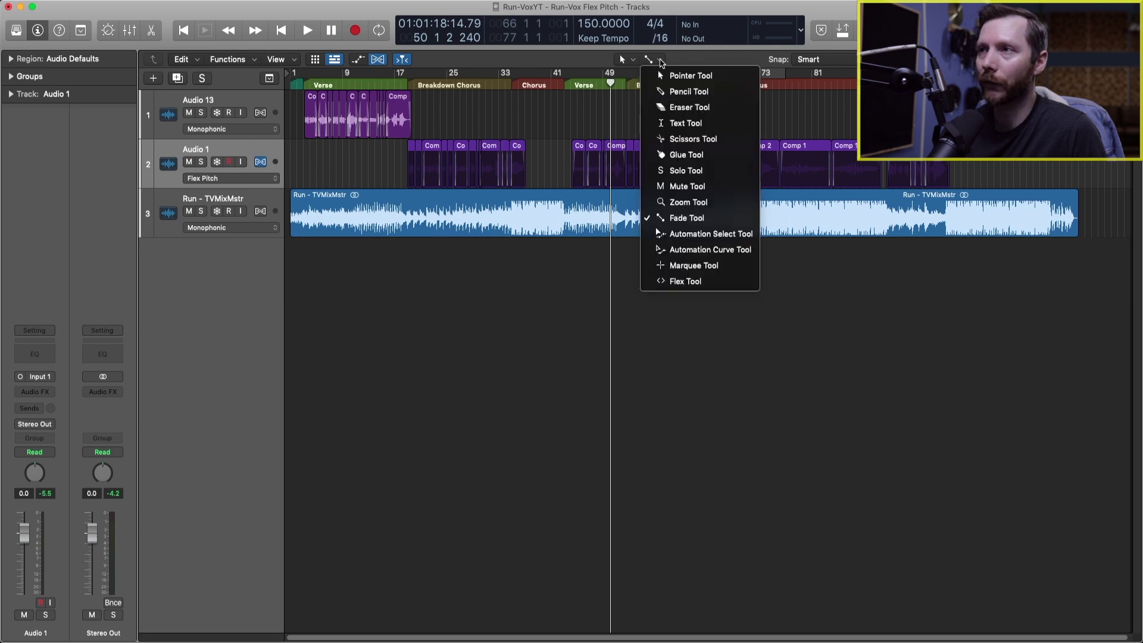
click(673, 154)
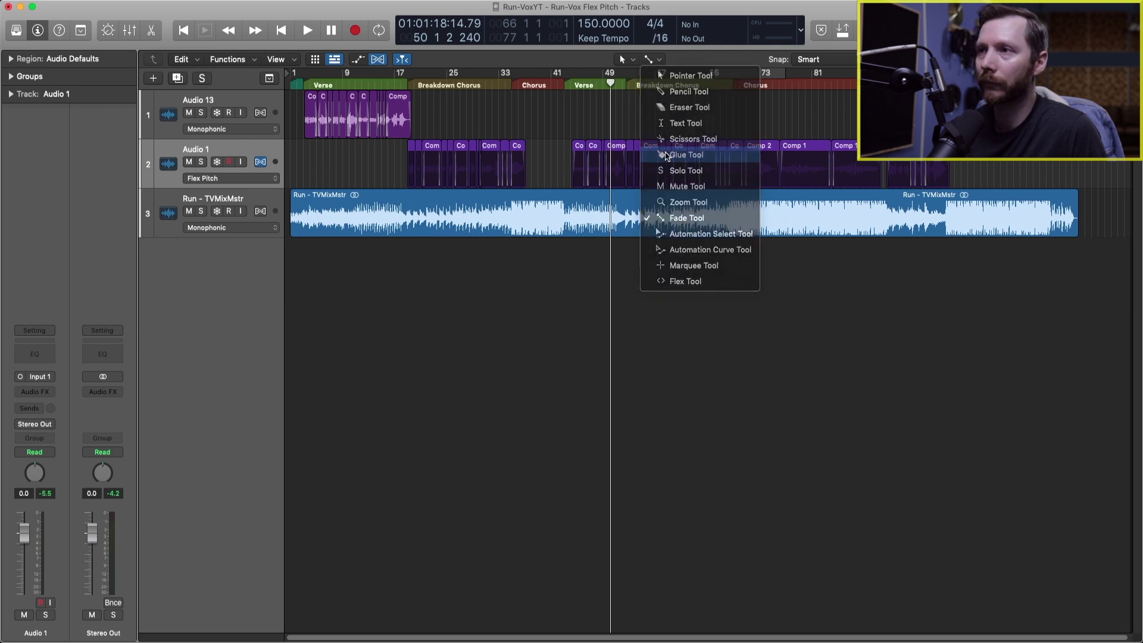
drag(359, 164, 970, 169)
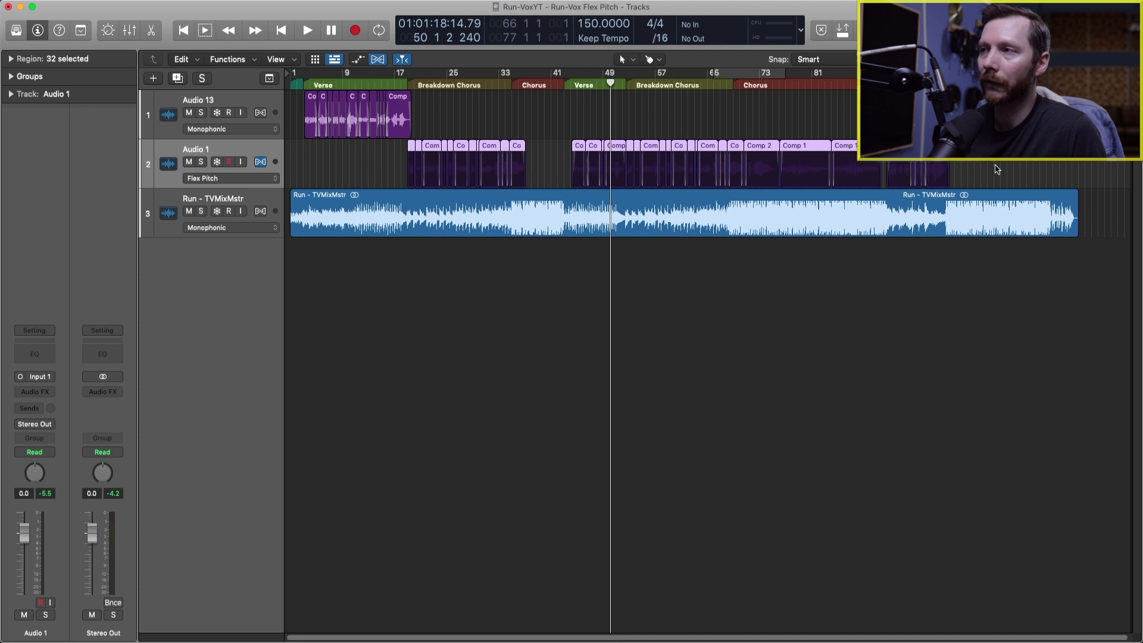
click(492, 169)
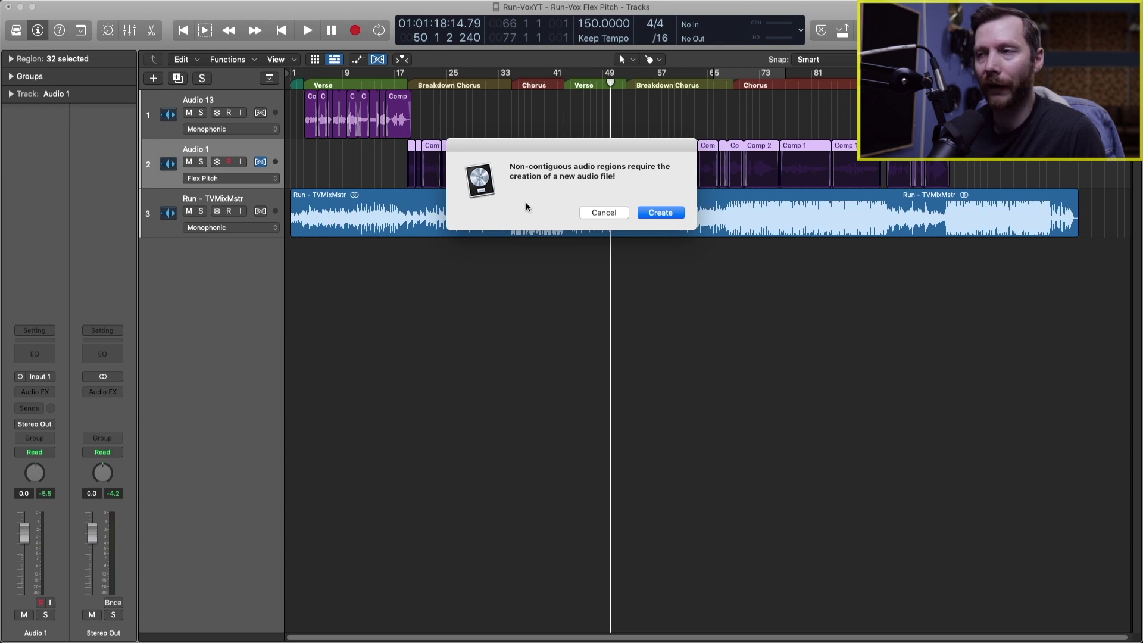
click(666, 216)
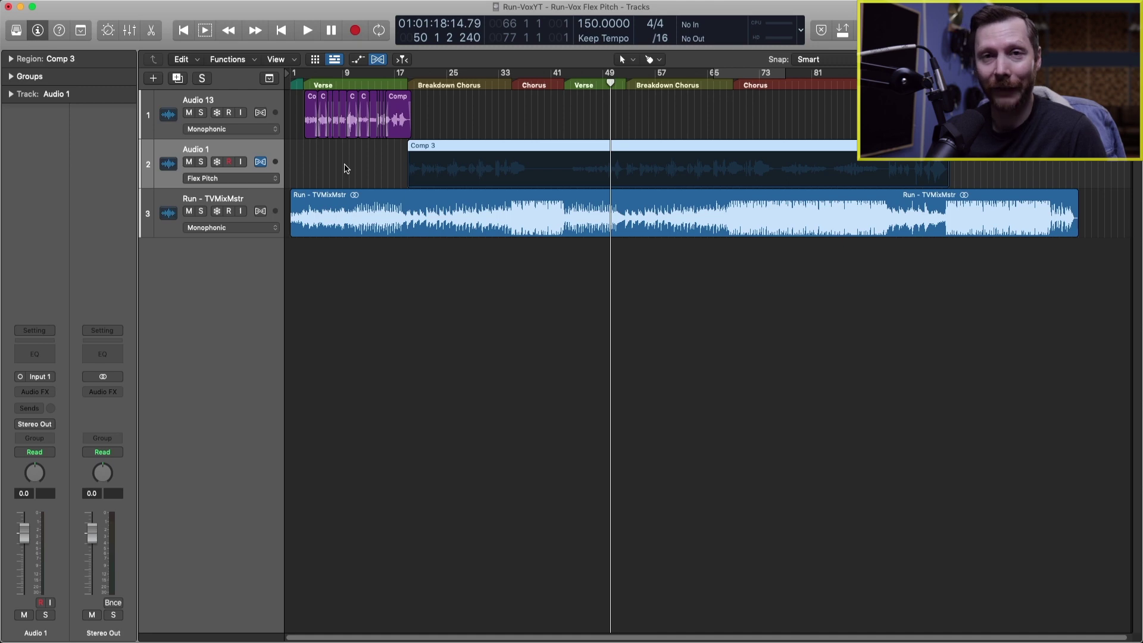
Open Comp 3 in an enlarged Flex Pitch editor, cycle bars 52–77, solo Audio 1 and audition it
double_click(554, 151)
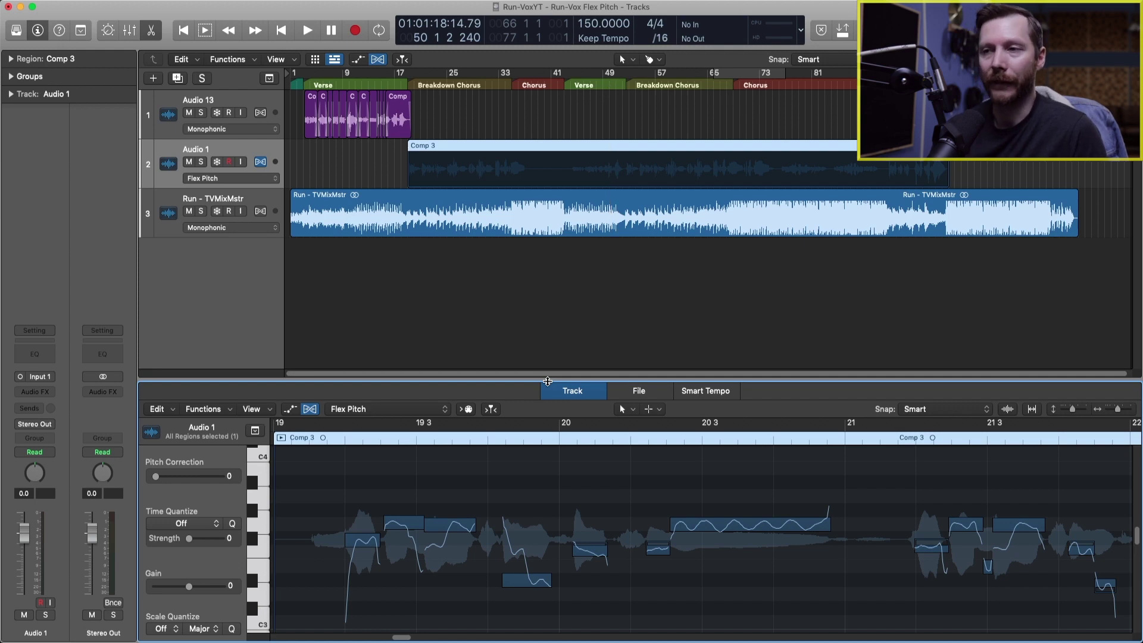
drag(547, 381, 543, 250)
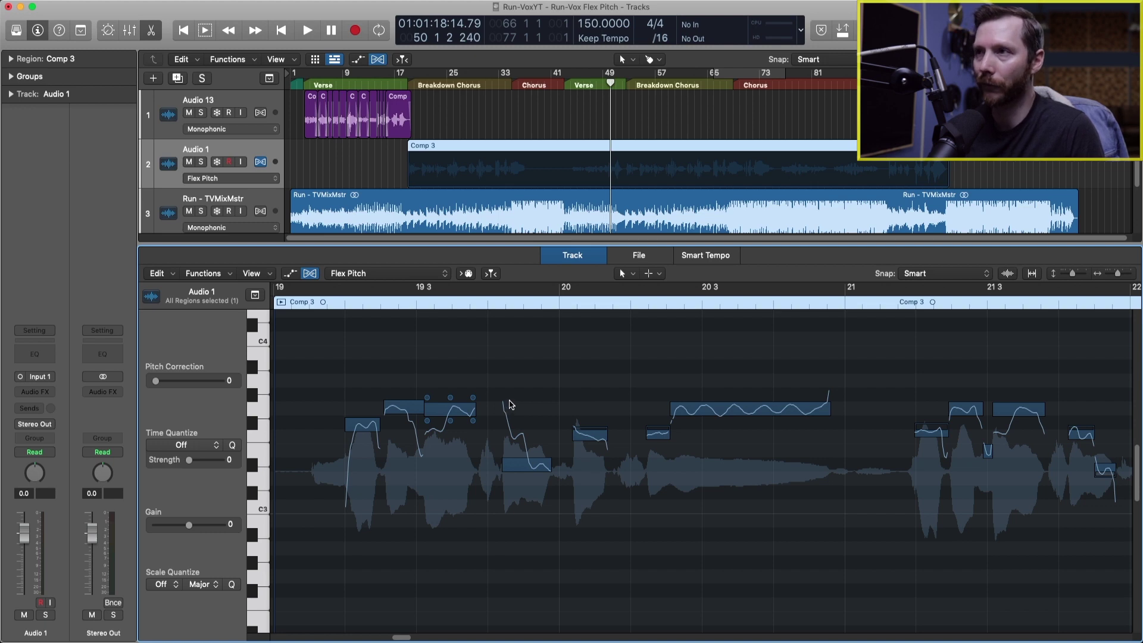
drag(626, 74, 788, 85)
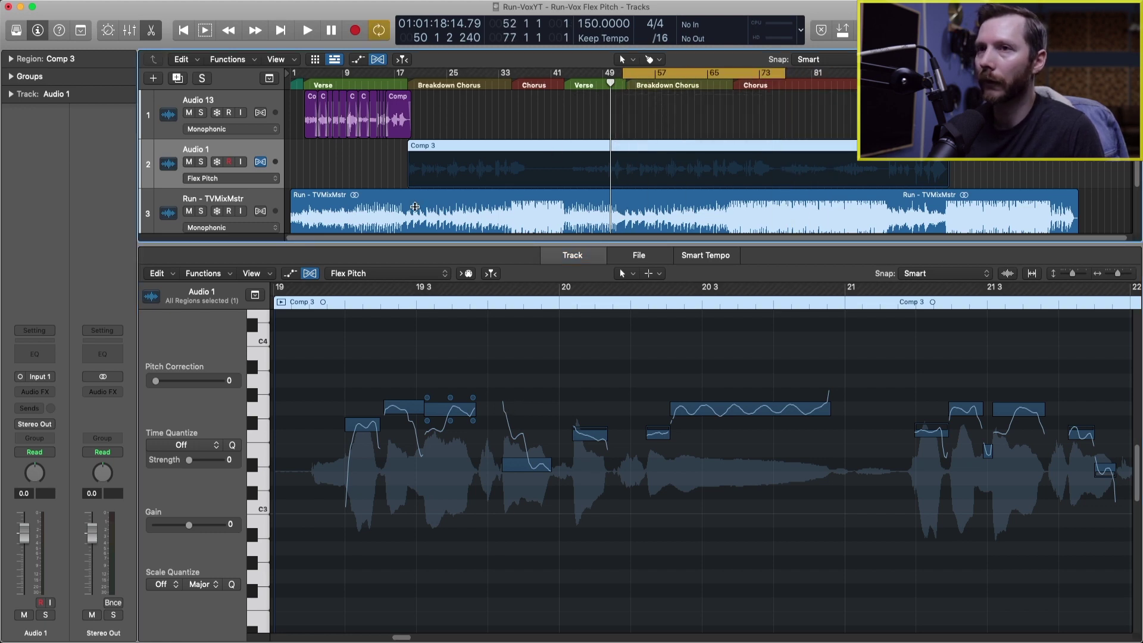
click(200, 161)
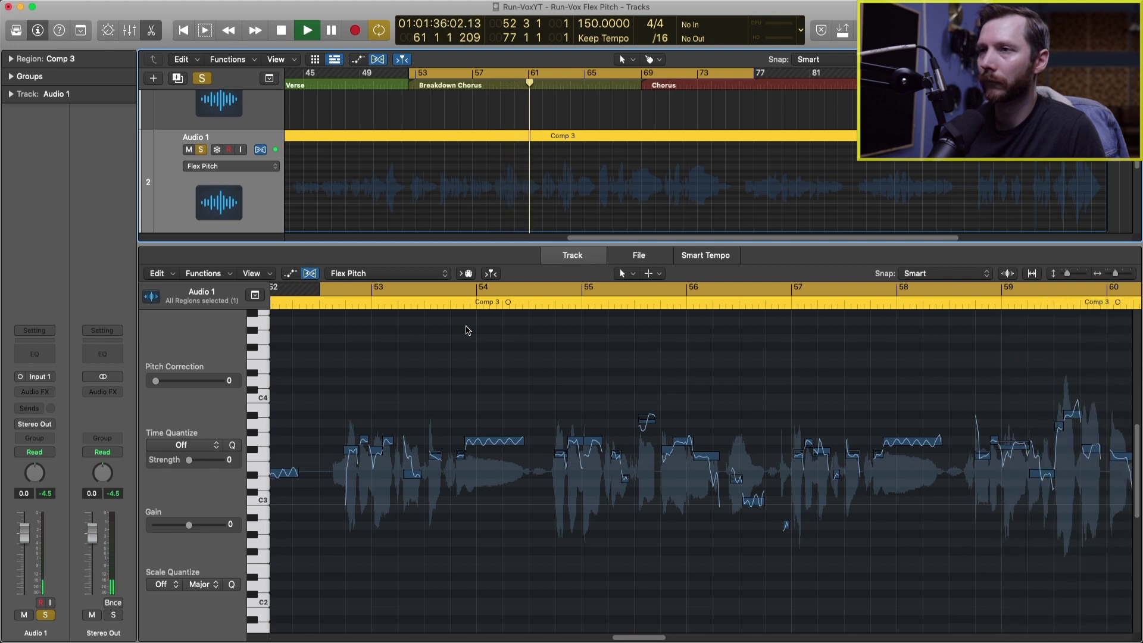
key(space)
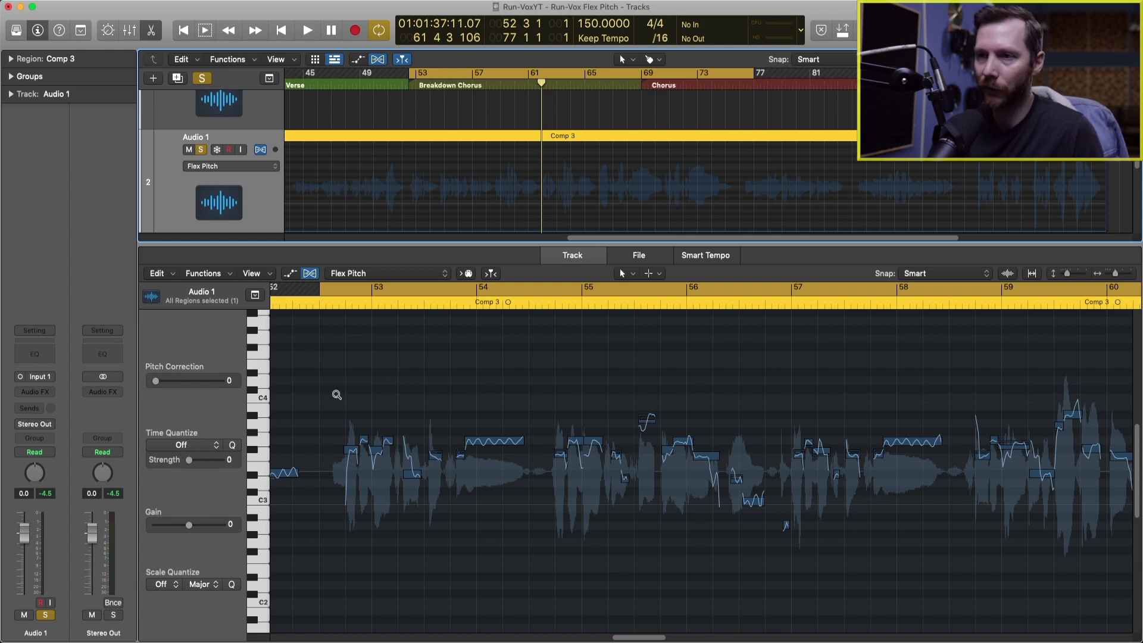
Zoom the pitch editor in on the opening notes of the first phrase
drag(330, 393, 577, 538)
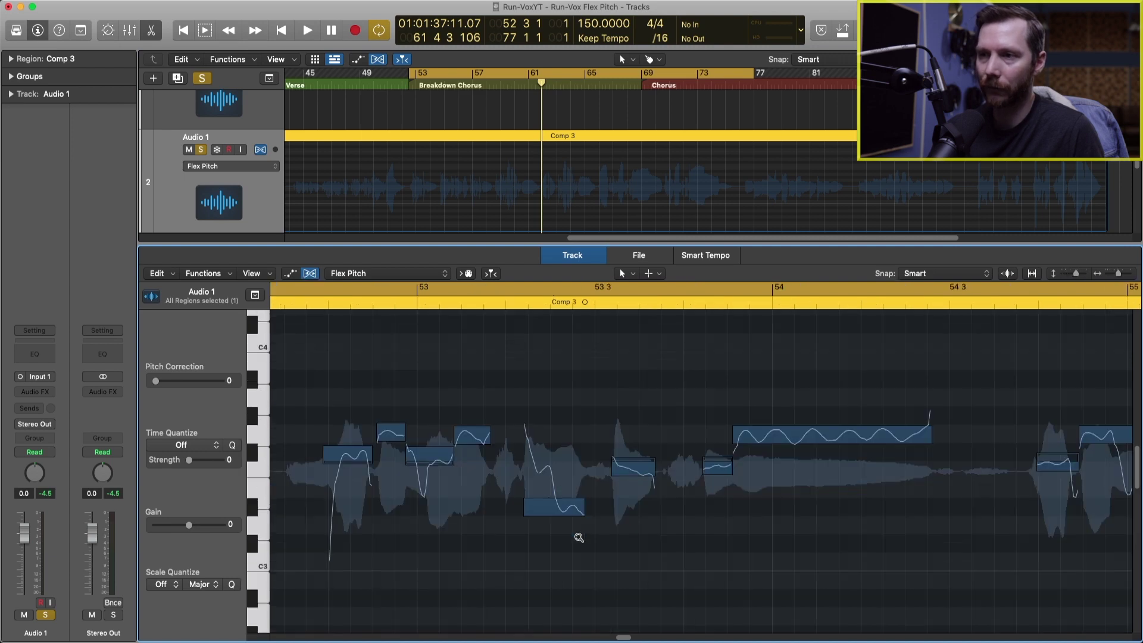
click(349, 429)
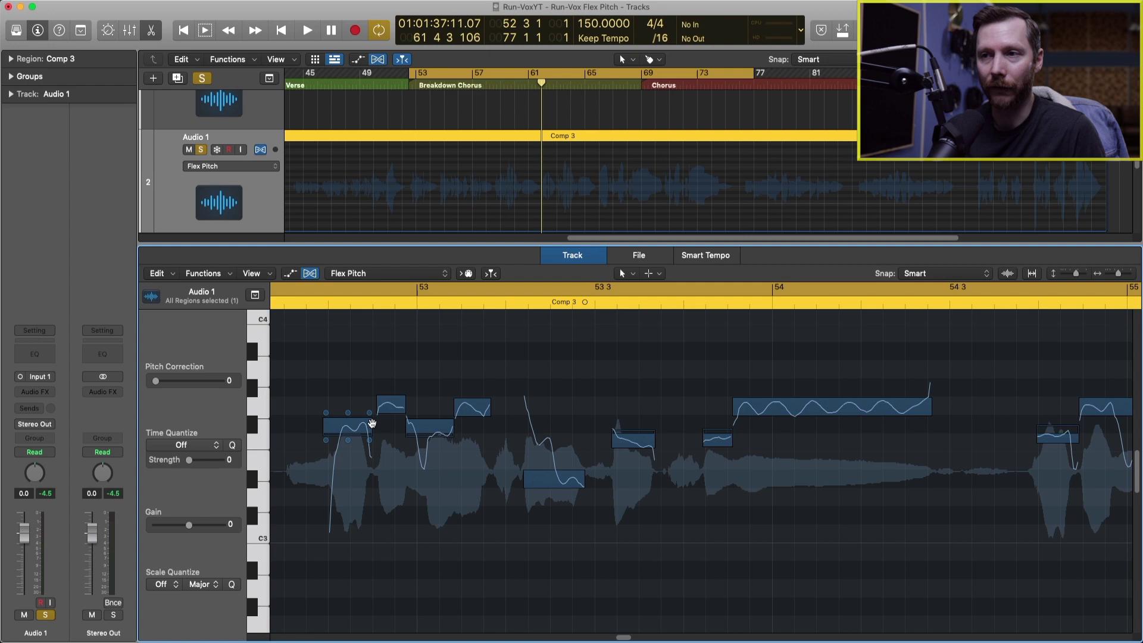
drag(311, 373, 512, 538)
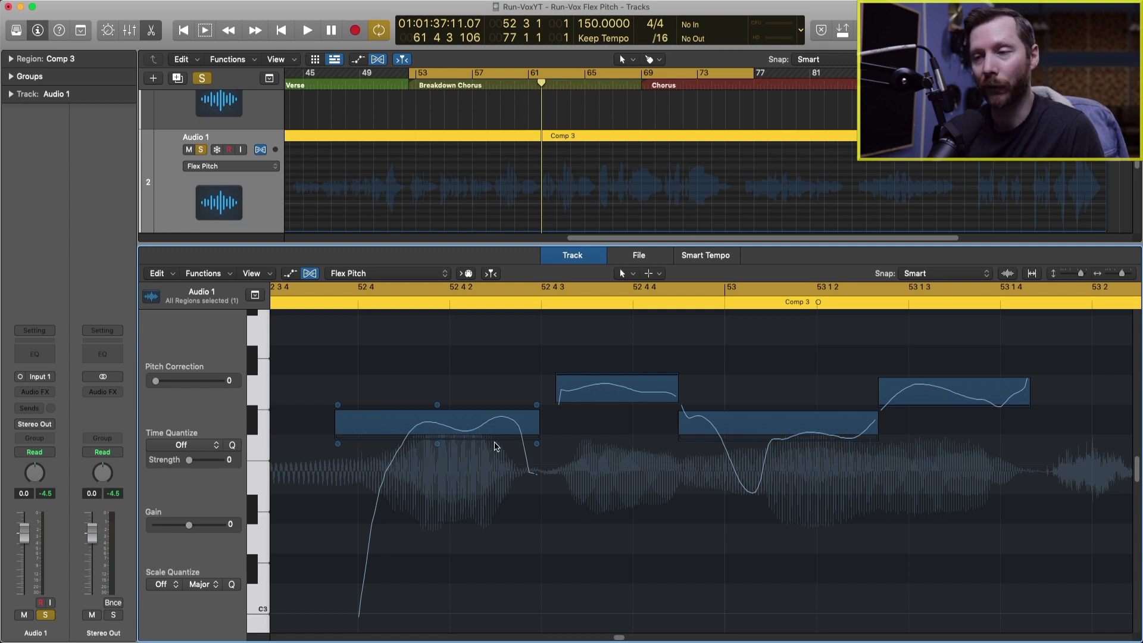
Inspect the phrase's higher, lower middle and last notes, noting the F#3 note at 52 3 4
click(567, 378)
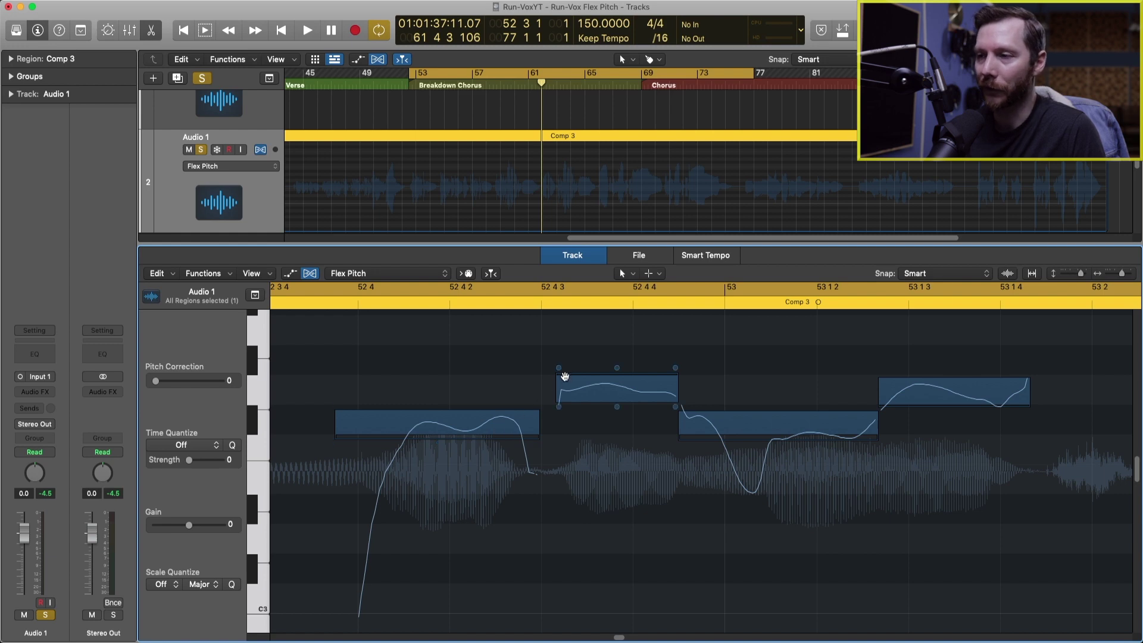
click(892, 410)
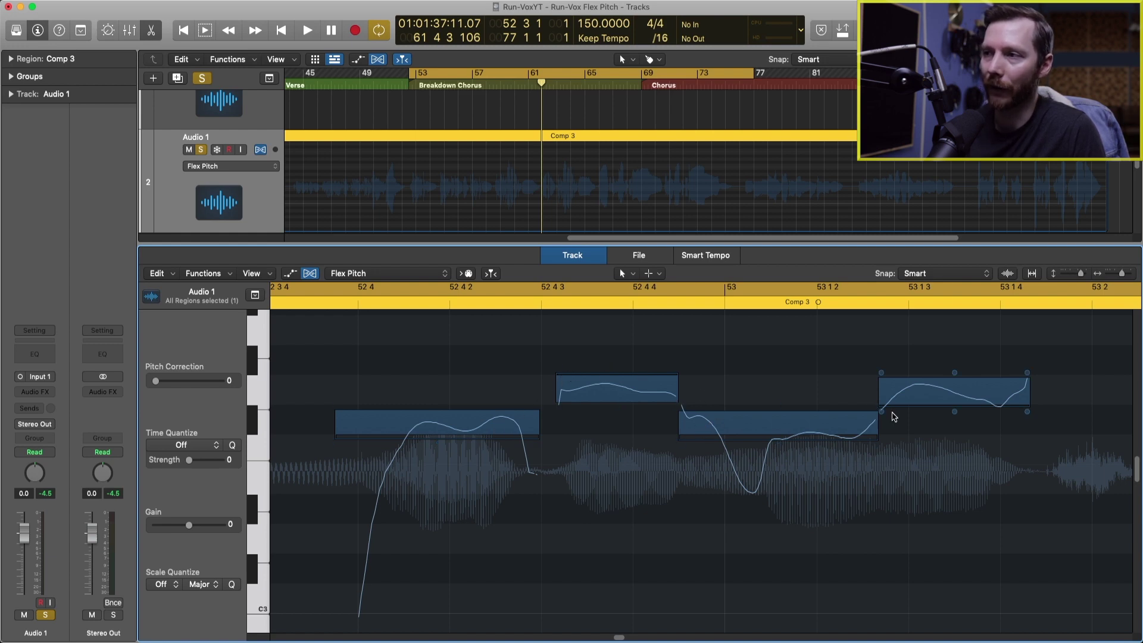
click(822, 415)
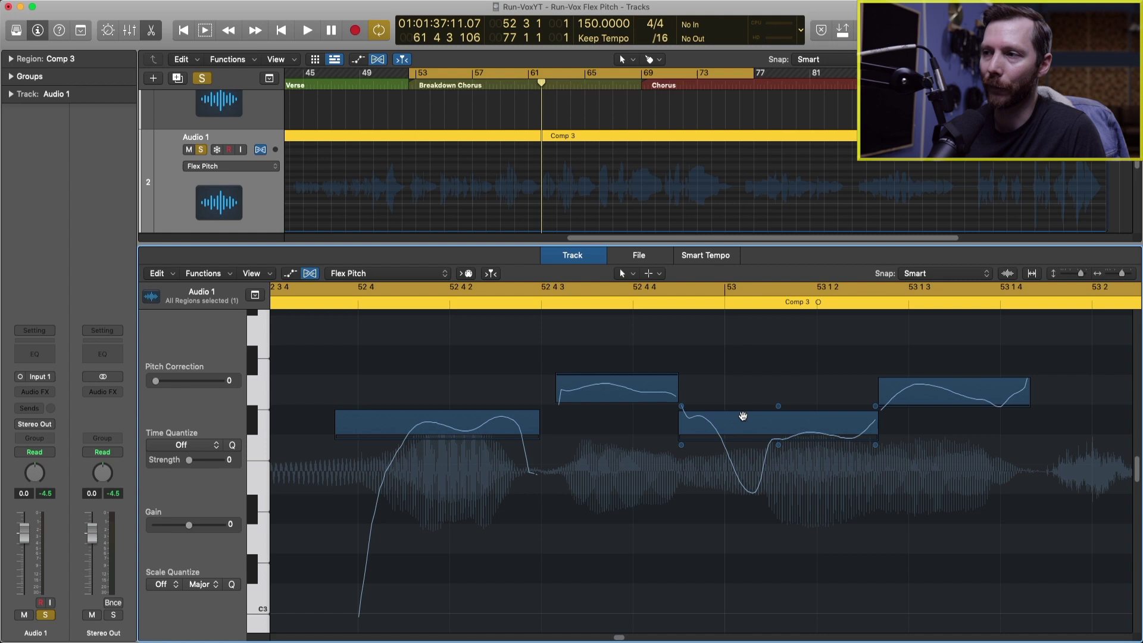
scroll(743, 415, right, 10)
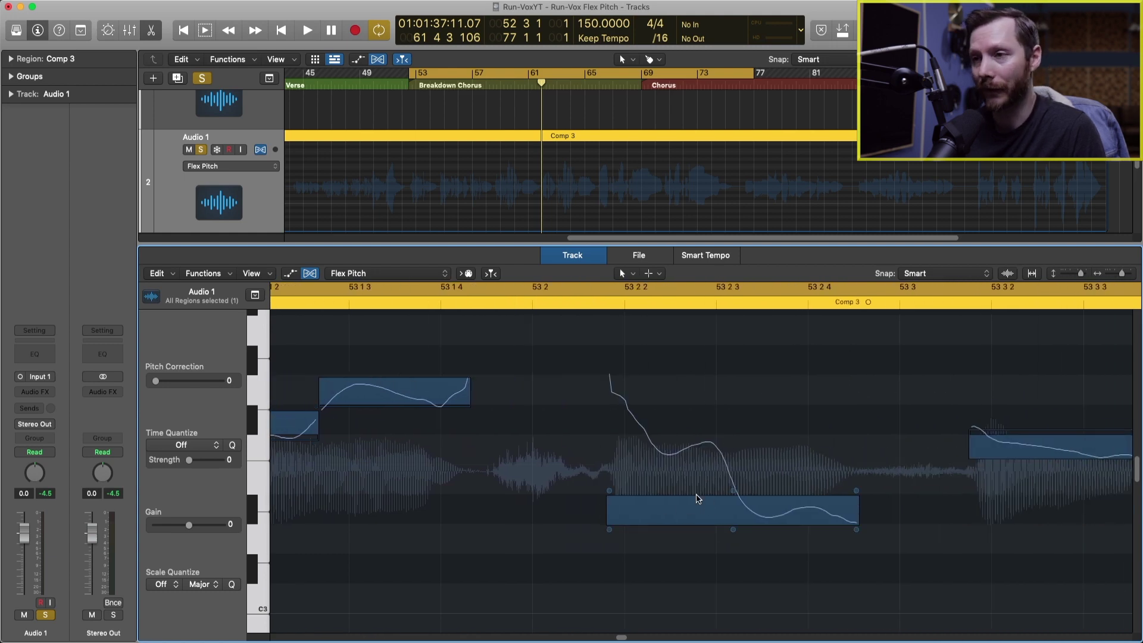
scroll(703, 506, left, 6)
scroll(696, 498, left, 4)
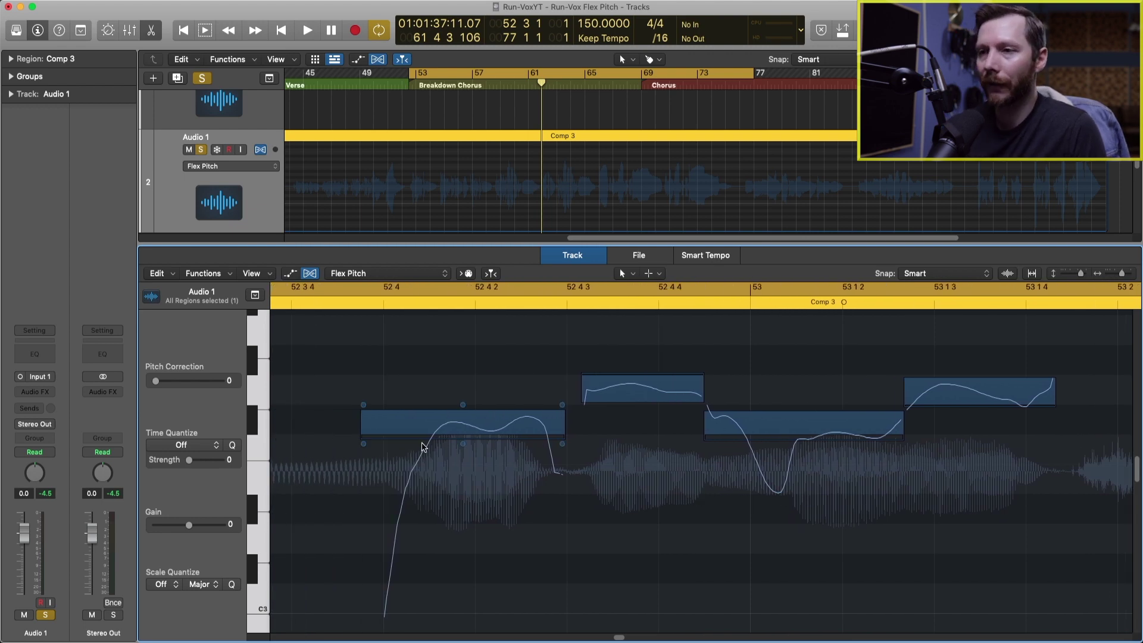
mouse_move(425, 436)
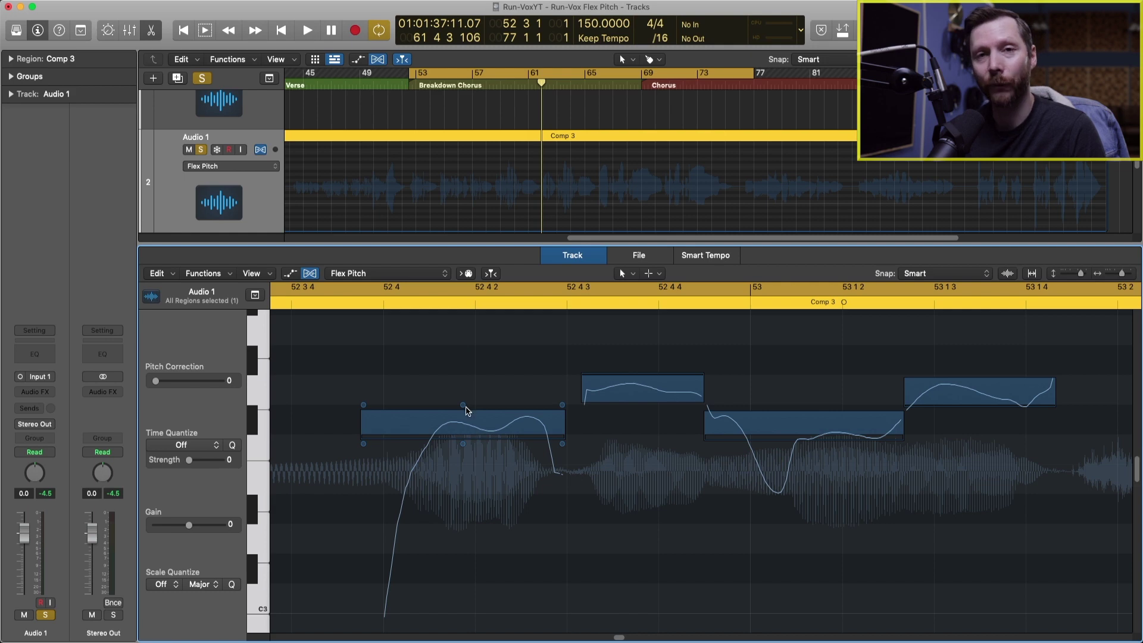
Raise the first note toward G3, set its fine pitch from -19 to -2, then nudge the next note lower
mouse_move(465, 415)
mouse_move(467, 428)
mouse_down()
mouse_move(470, 352)
mouse_move(481, 426)
mouse_up()
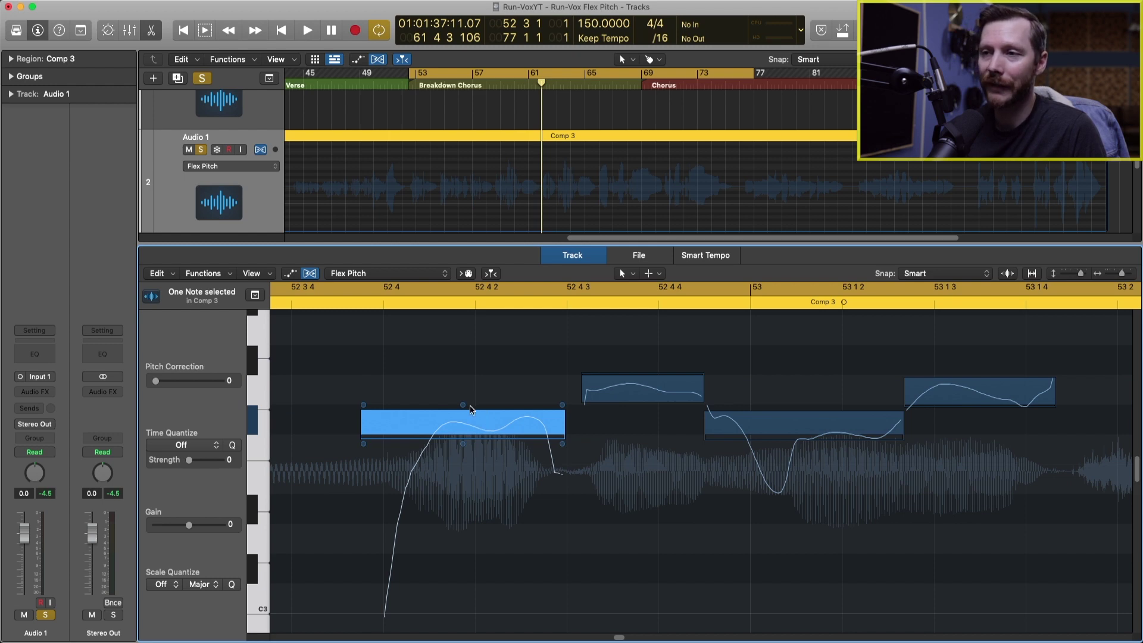
mouse_move(465, 410)
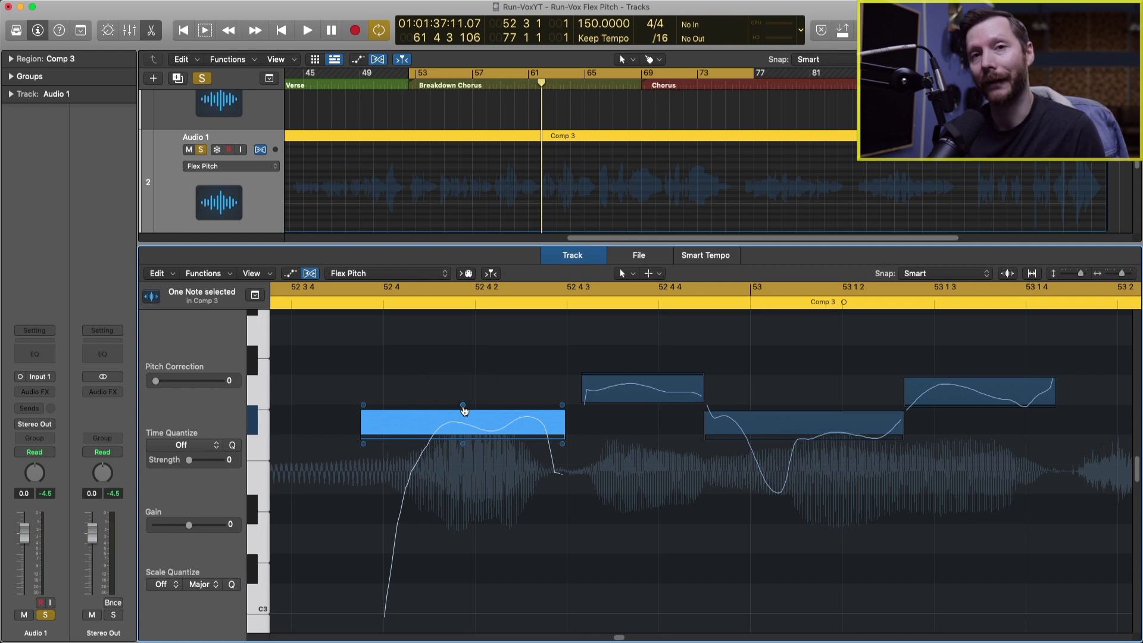
click(464, 409)
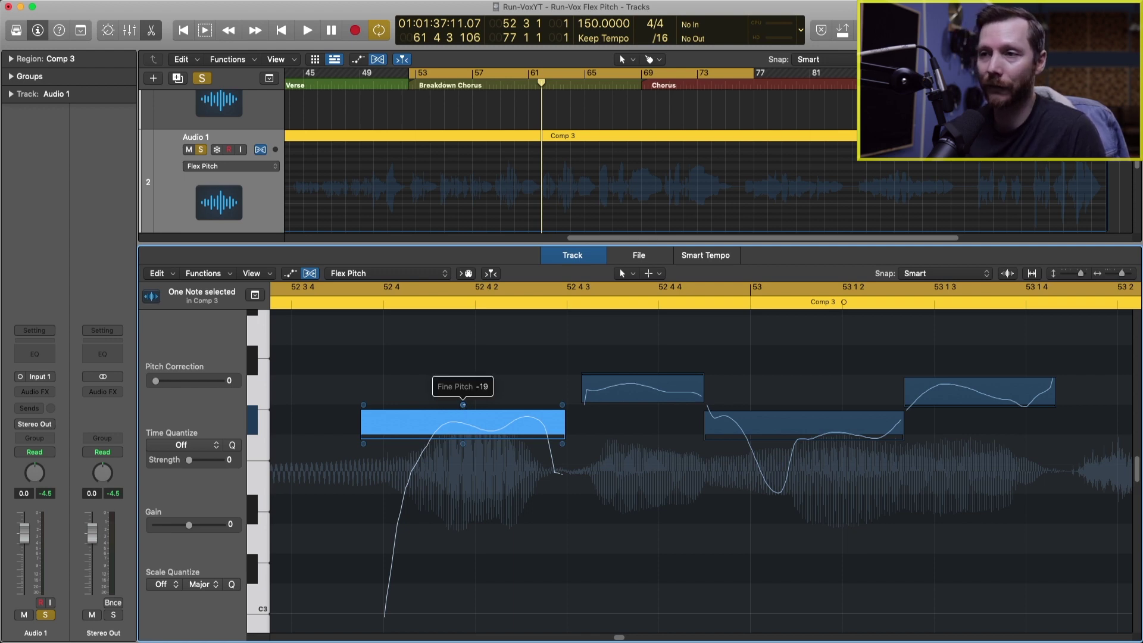
drag(463, 405, 460, 335)
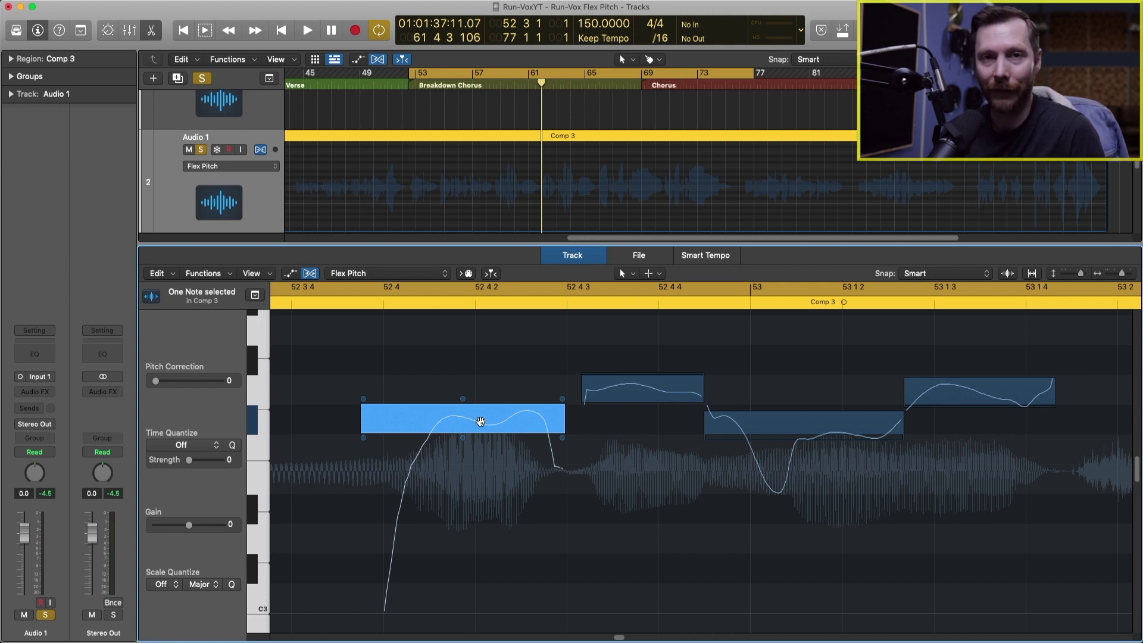
key(Right)
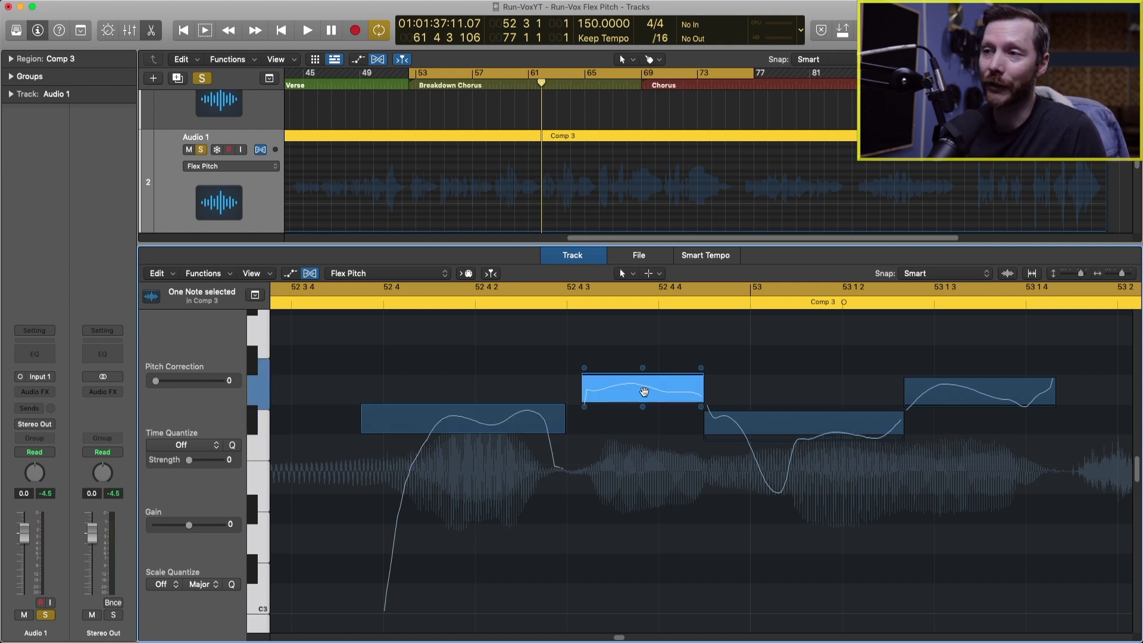
drag(644, 391, 644, 392)
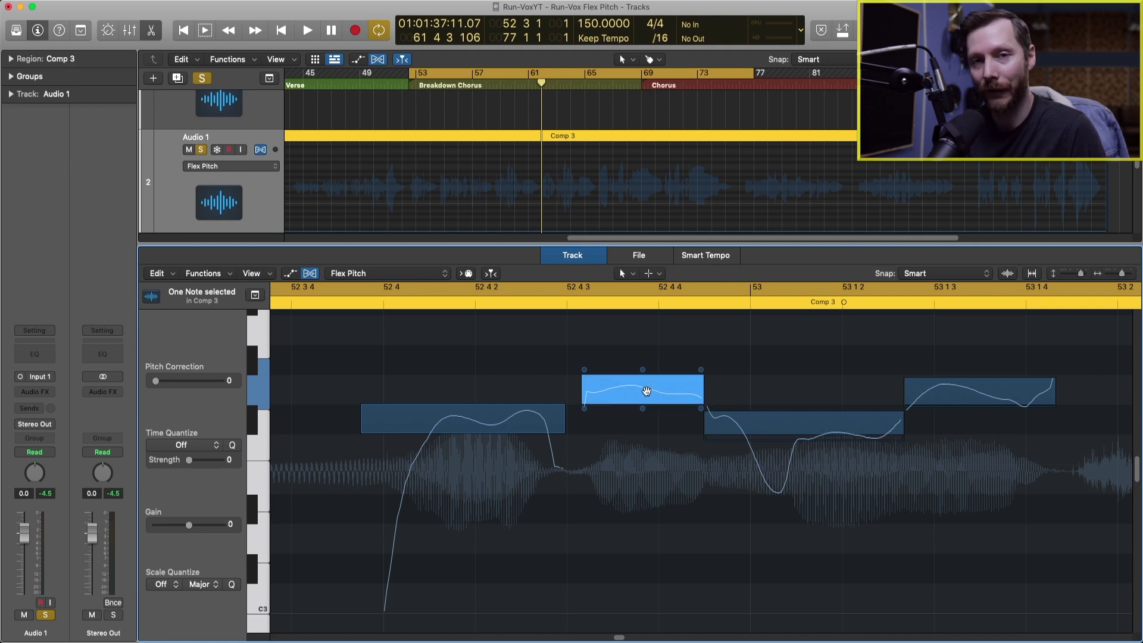
Reshape the pitch drift at the start of the note at 52 4, auditioning each change
scroll(673, 411, left, 3)
scroll(673, 410, down, 1)
click(700, 427)
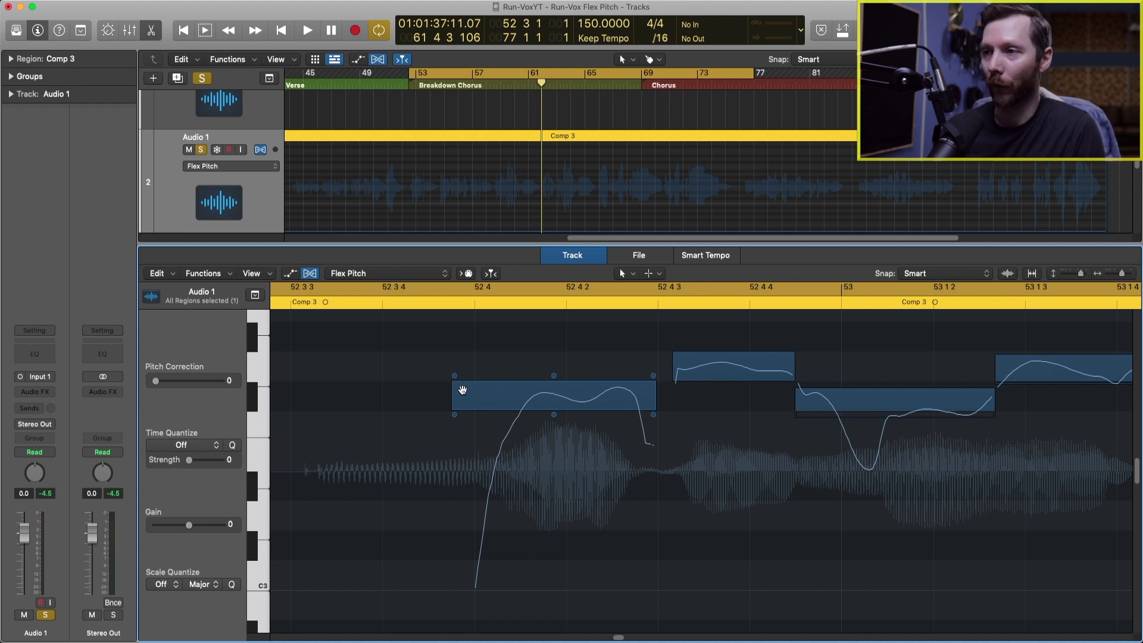
mouse_move(456, 384)
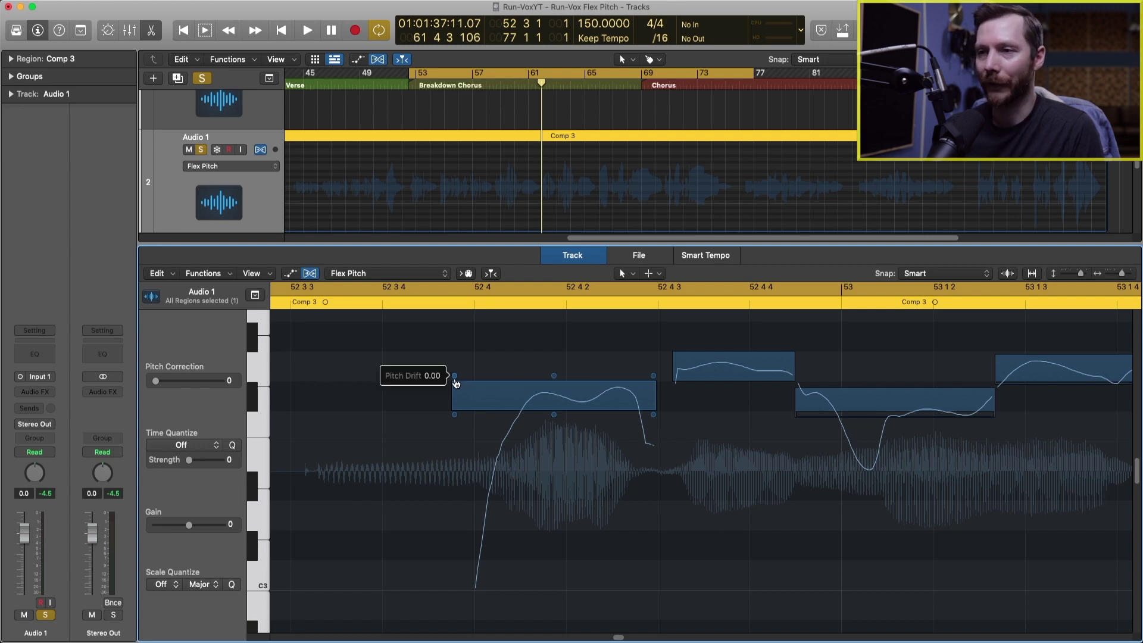
mouse_move(456, 375)
mouse_down()
mouse_move(455, 391)
mouse_move(456, 361)
mouse_up()
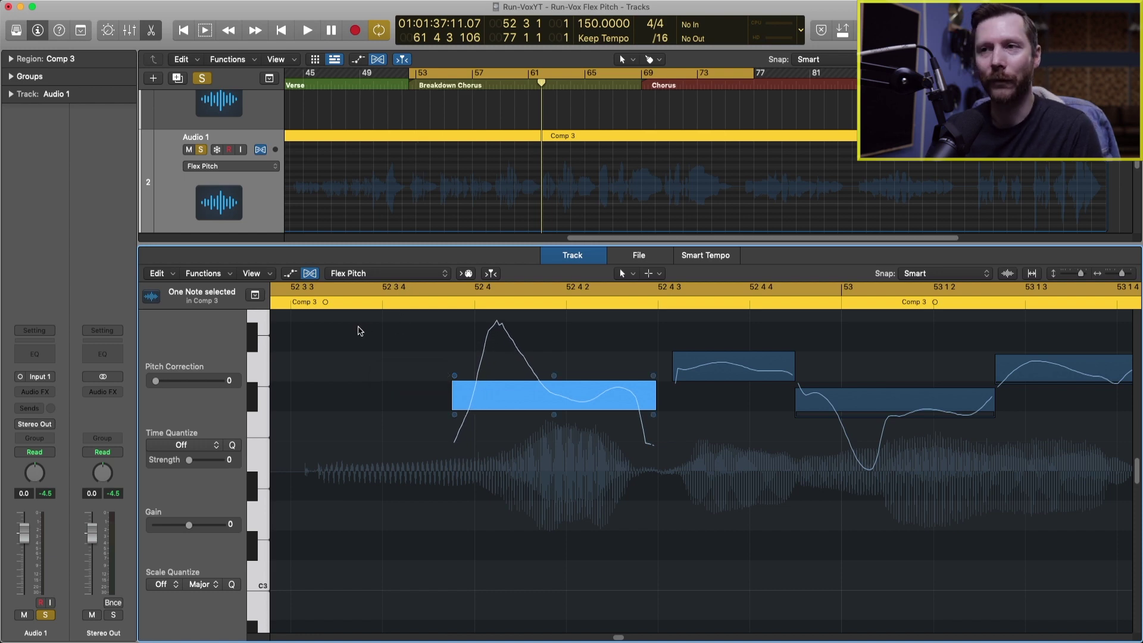
click(355, 301)
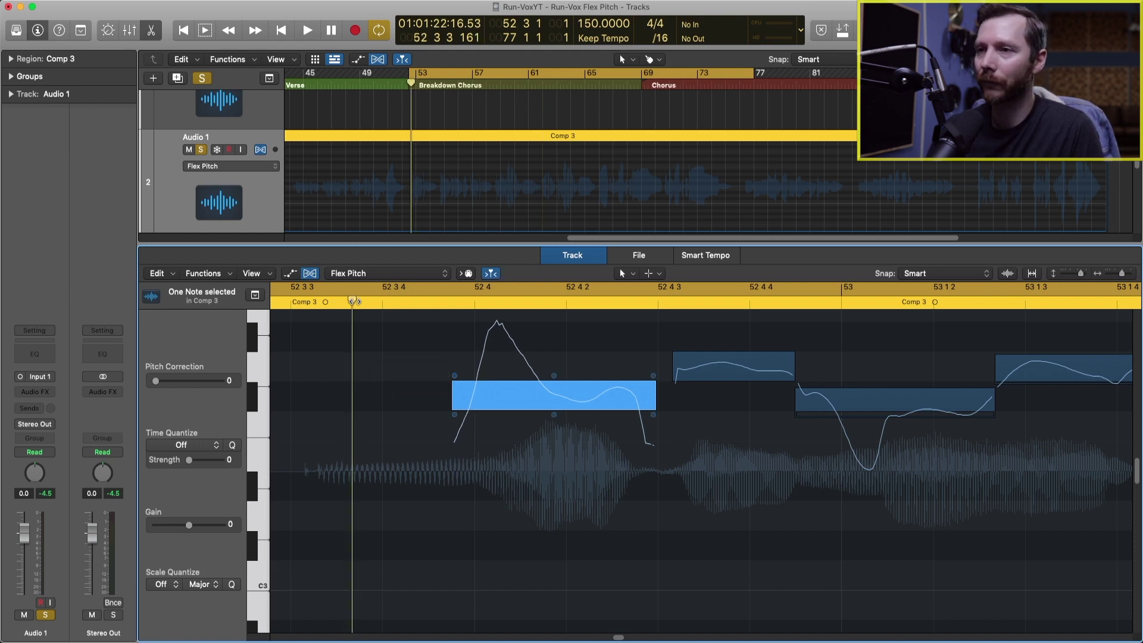
key(space)
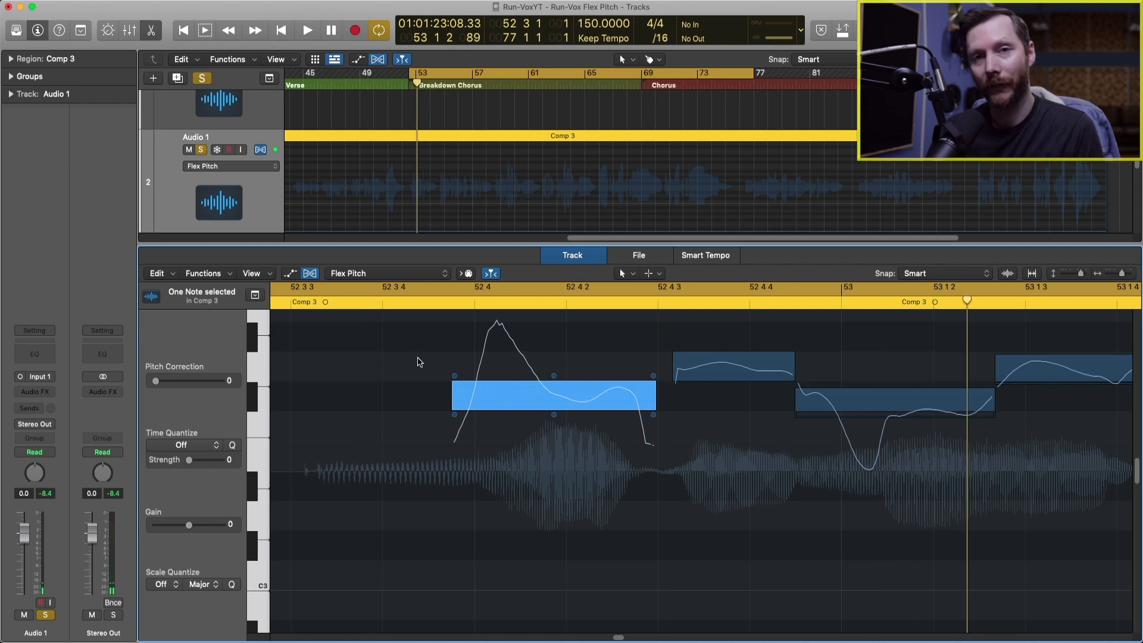
drag(455, 376, 452, 446)
click(393, 306)
key(space)
key(space)
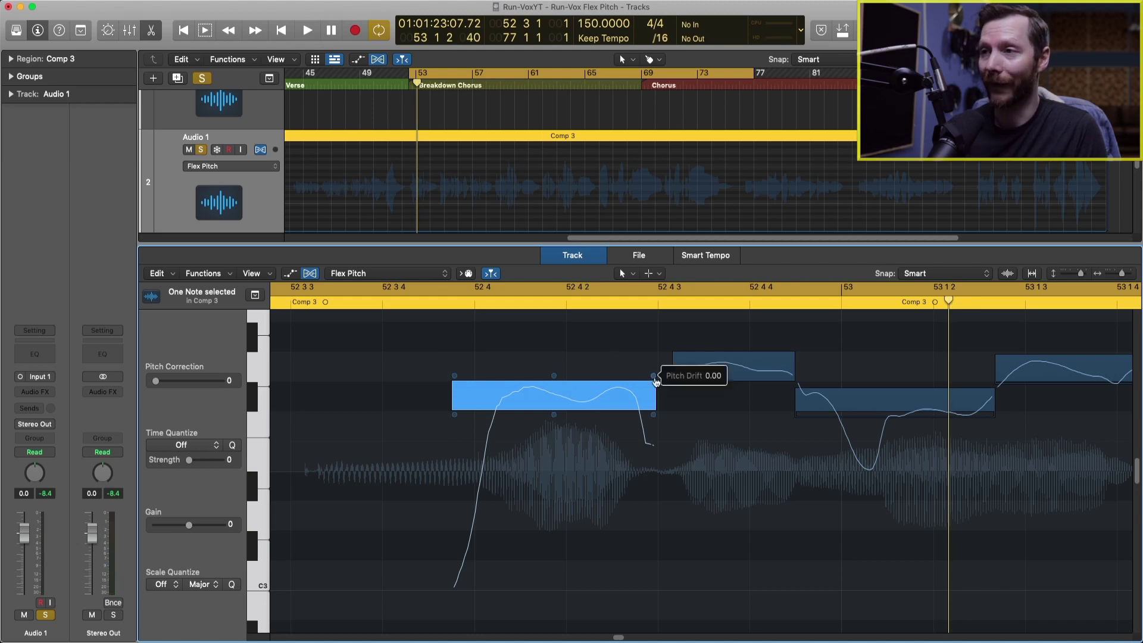
Try bending the note's ending downward, audition it, then undo that ending change
drag(654, 375, 654, 452)
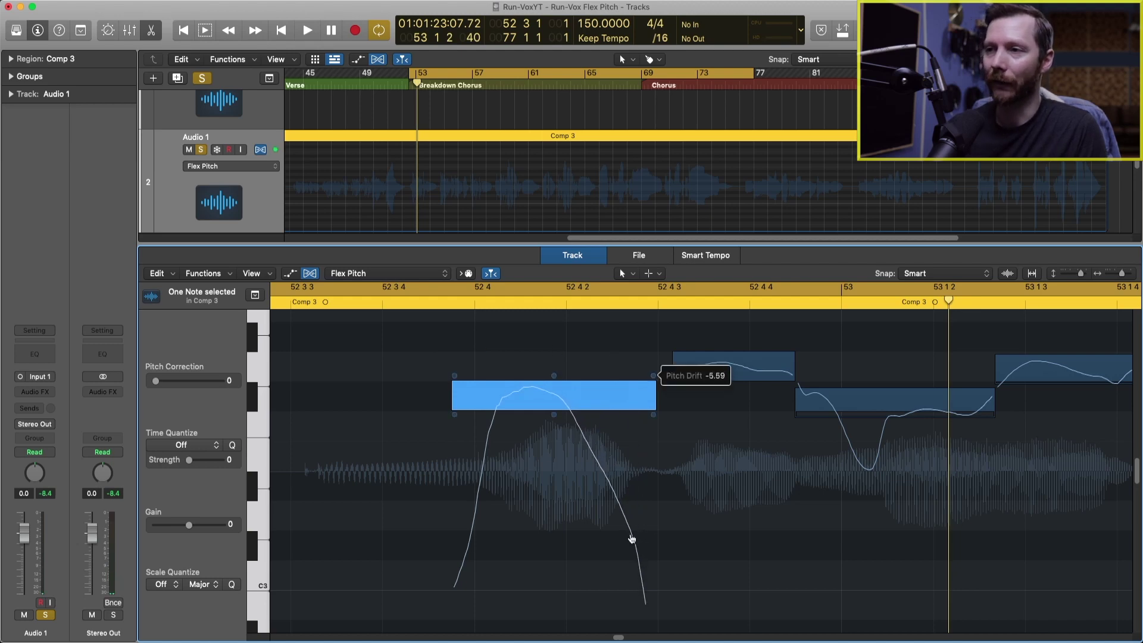
click(430, 305)
key(space)
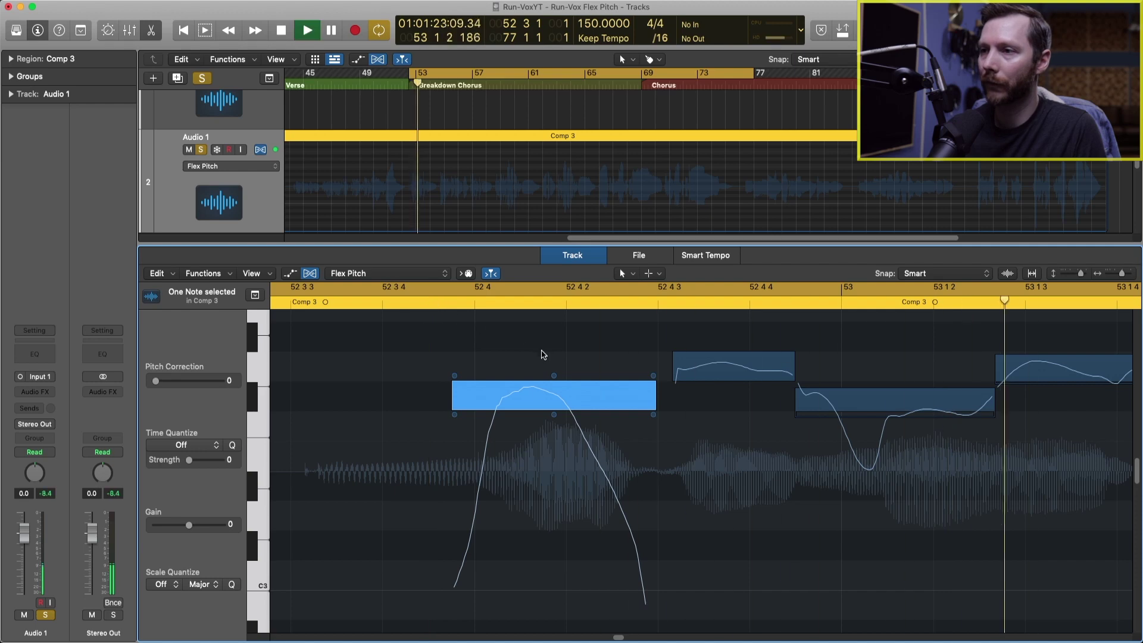
key(space)
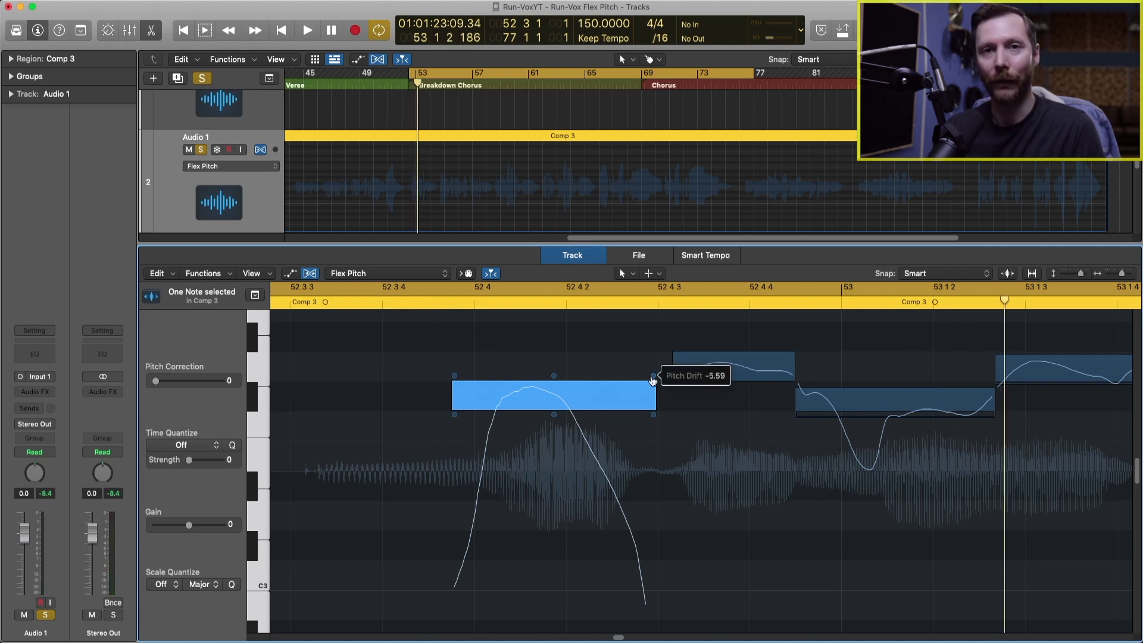
key(super+z)
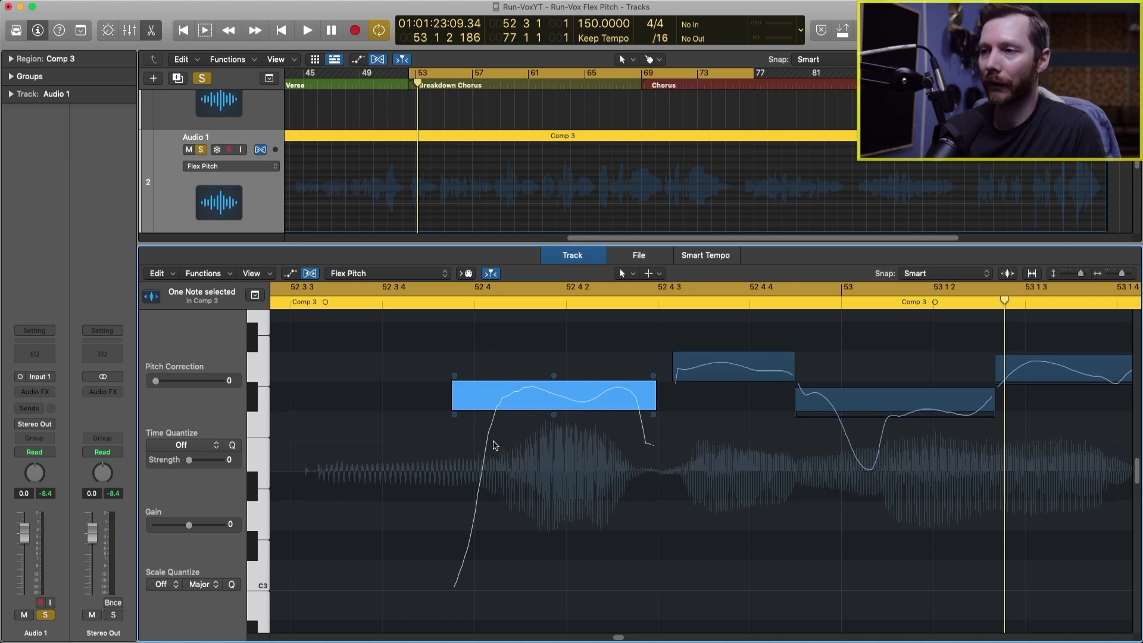
scroll(477, 442, right, 5)
scroll(476, 442, left, 2)
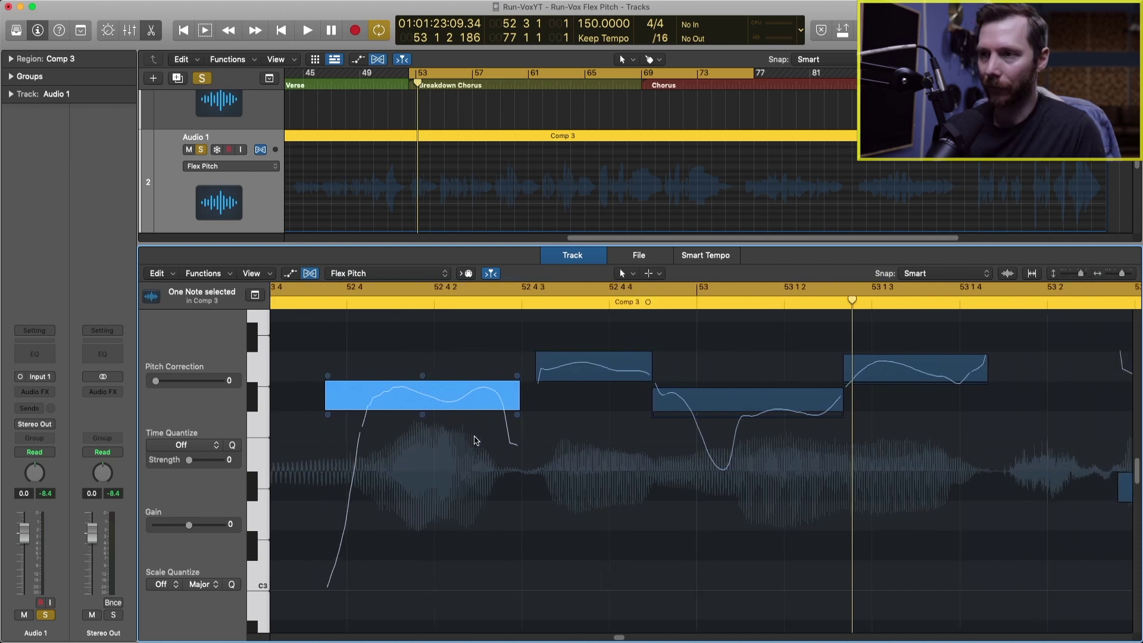
scroll(476, 443, down, 3)
scroll(476, 443, right, 4)
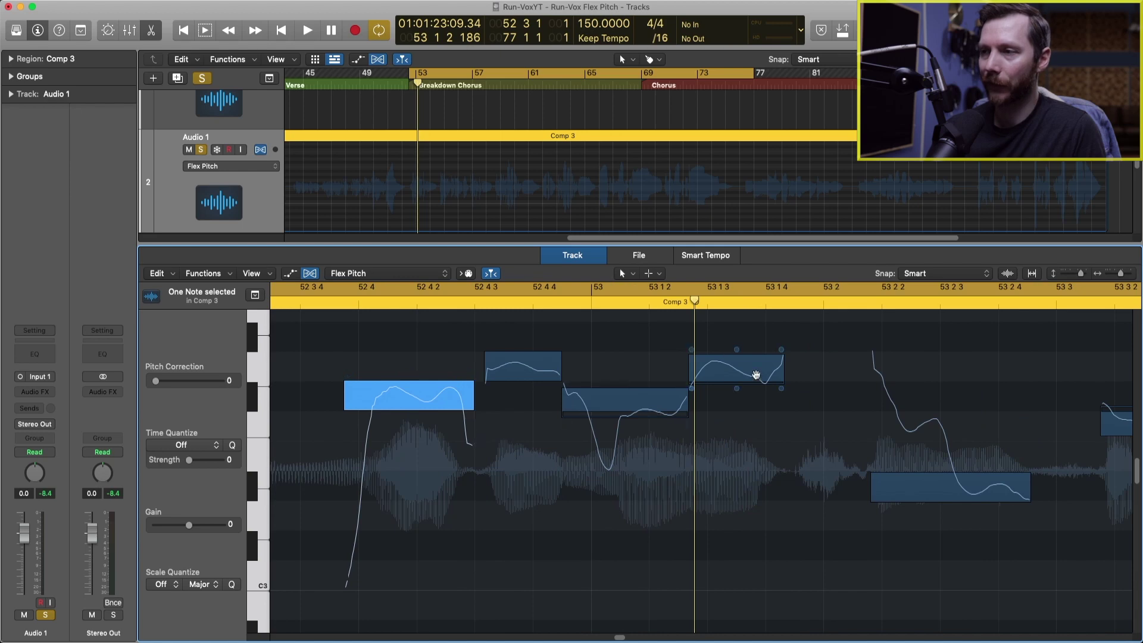
scroll(595, 375, right, 2)
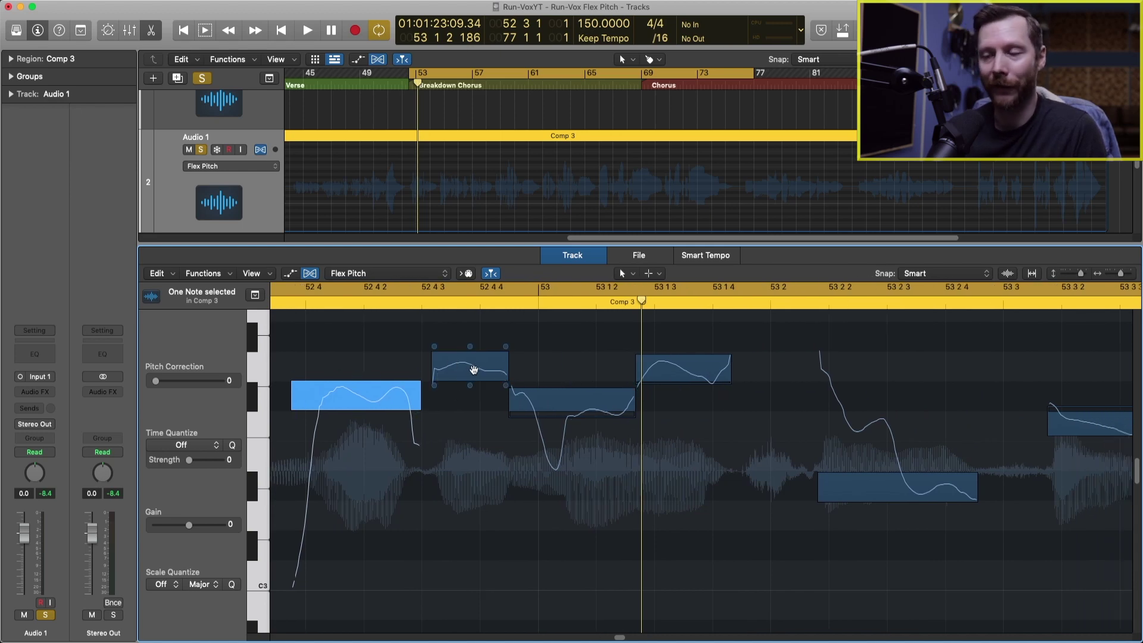
click(433, 385)
drag(433, 385, 435, 361)
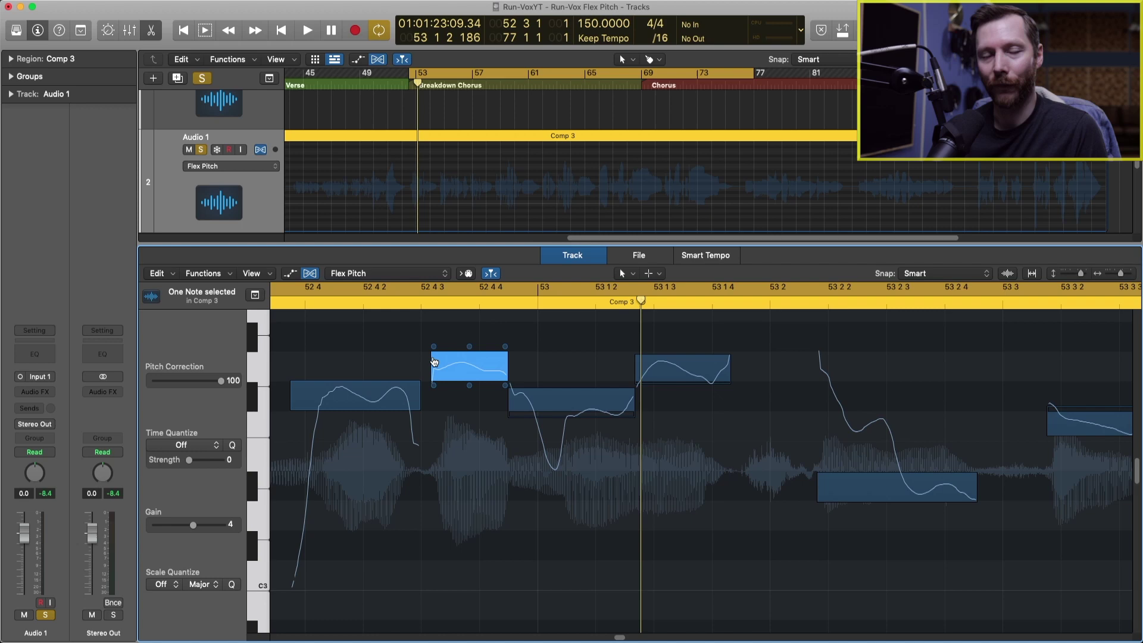
key(super+z)
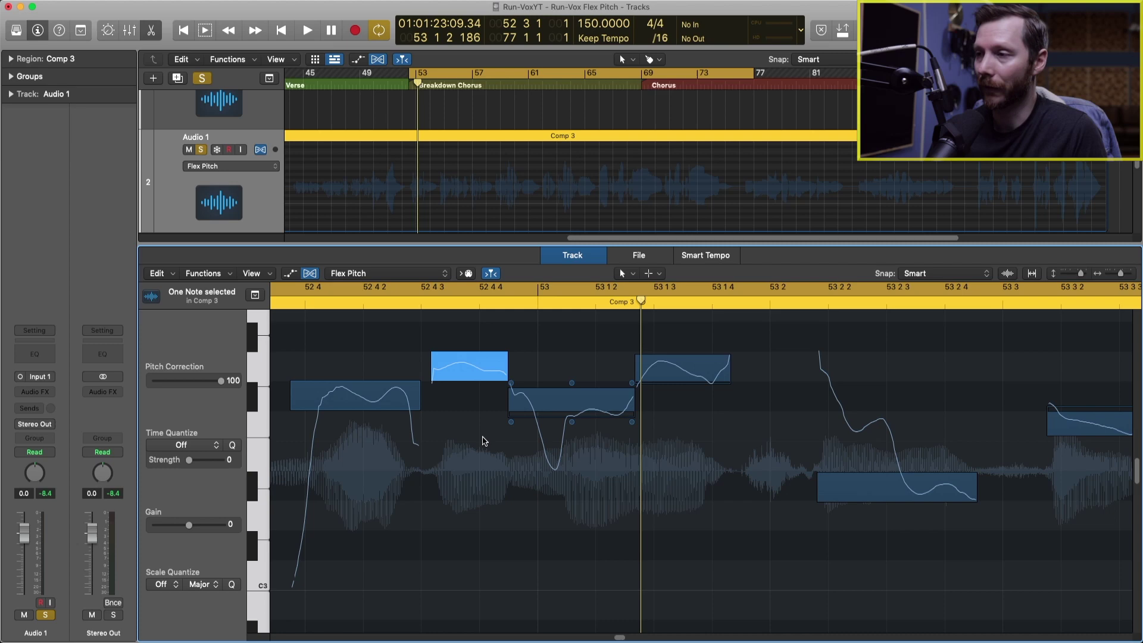
Reduce the 52 4 note's vibrato to about 56% and set its opening pitch drift to 1.72
scroll(476, 438, down, 5)
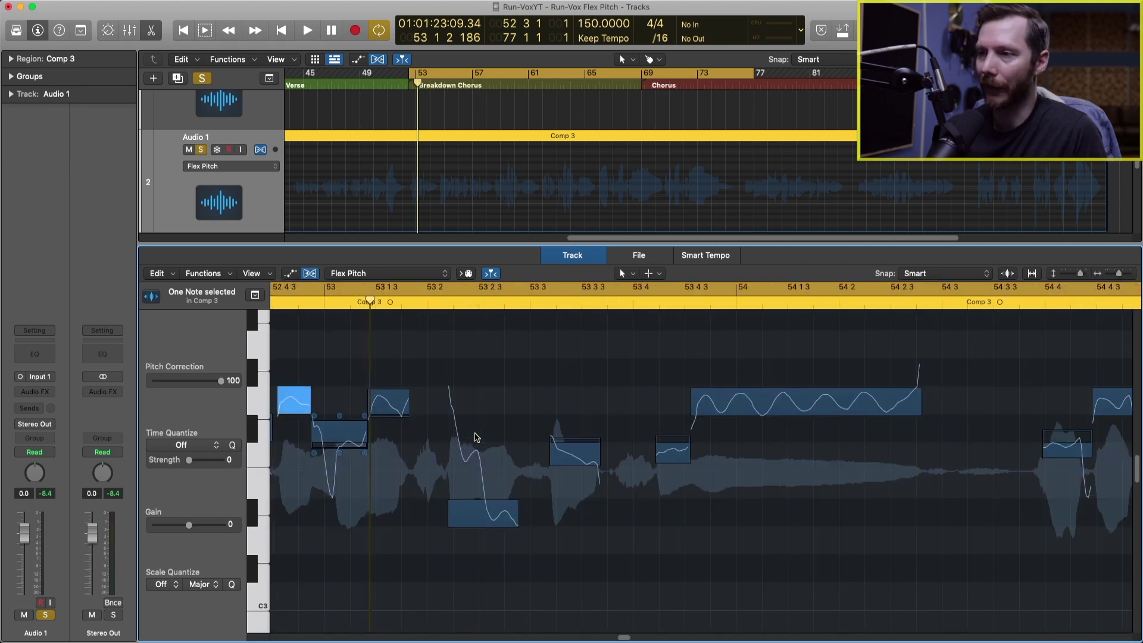
scroll(477, 438, left, 3)
scroll(476, 438, left, 3)
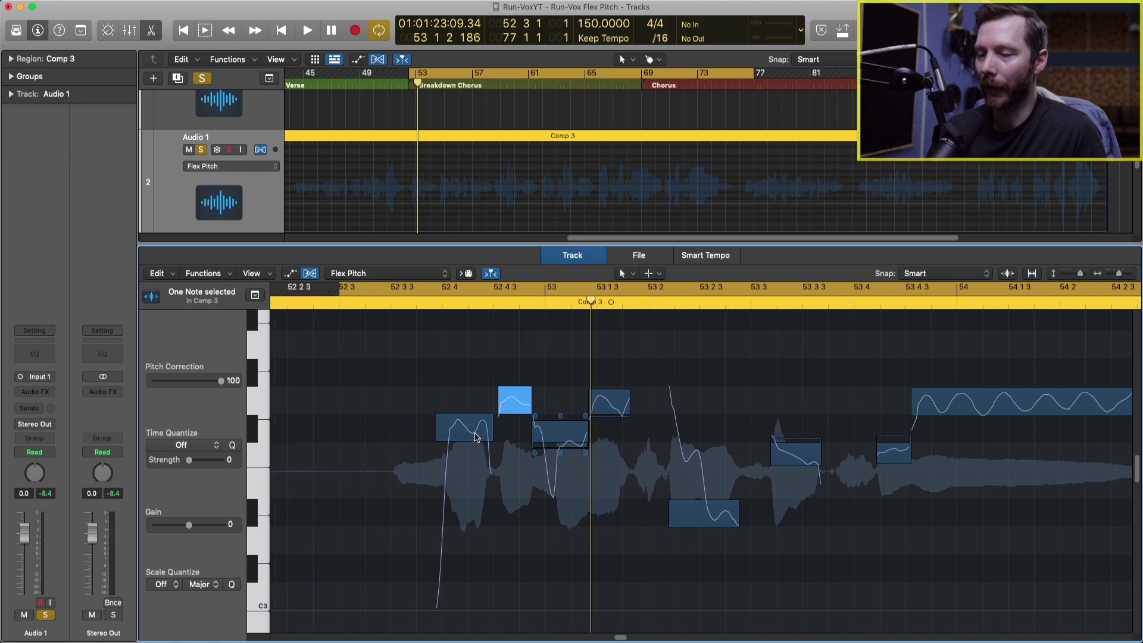
scroll(476, 438, right, 4)
scroll(458, 433, down, 2)
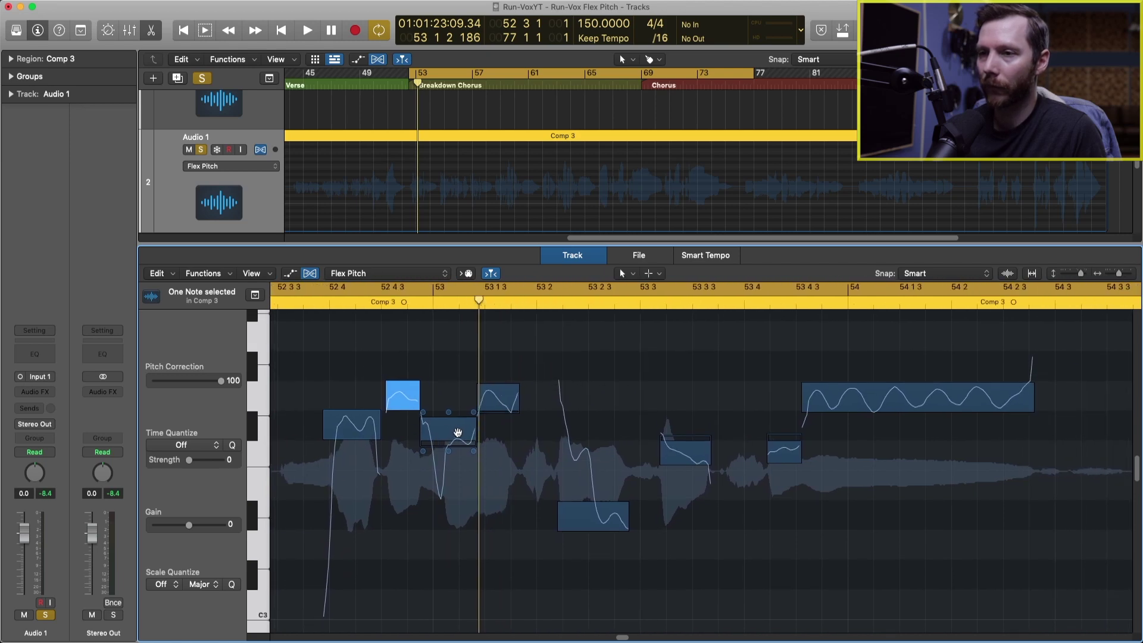
scroll(384, 445, up, 5)
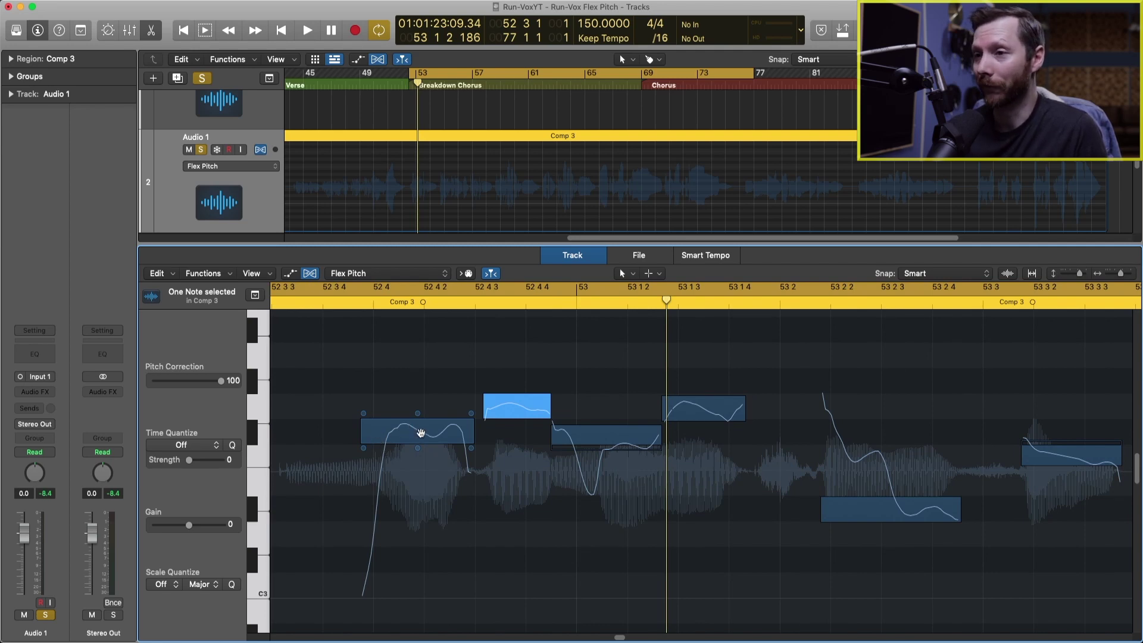
mouse_move(419, 451)
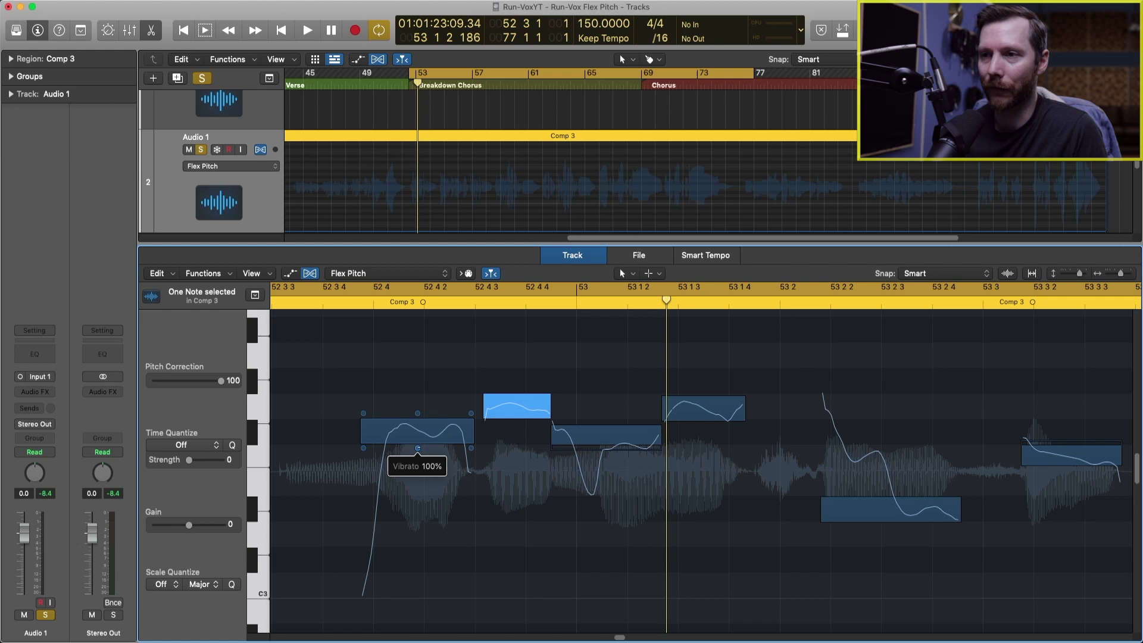
drag(418, 448, 422, 485)
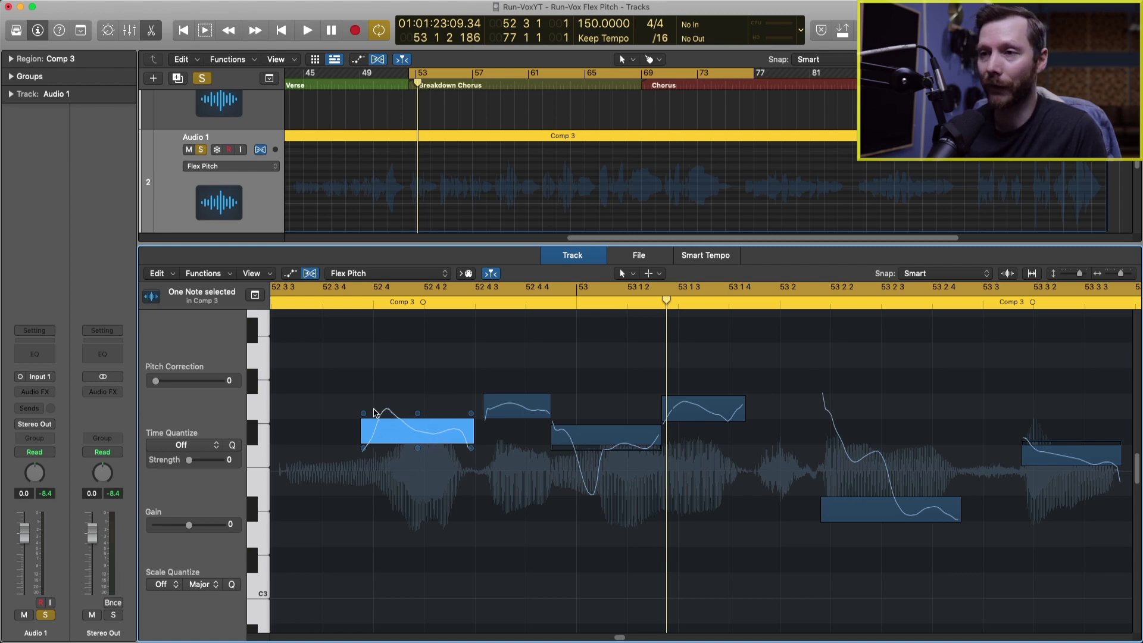
drag(366, 415, 357, 465)
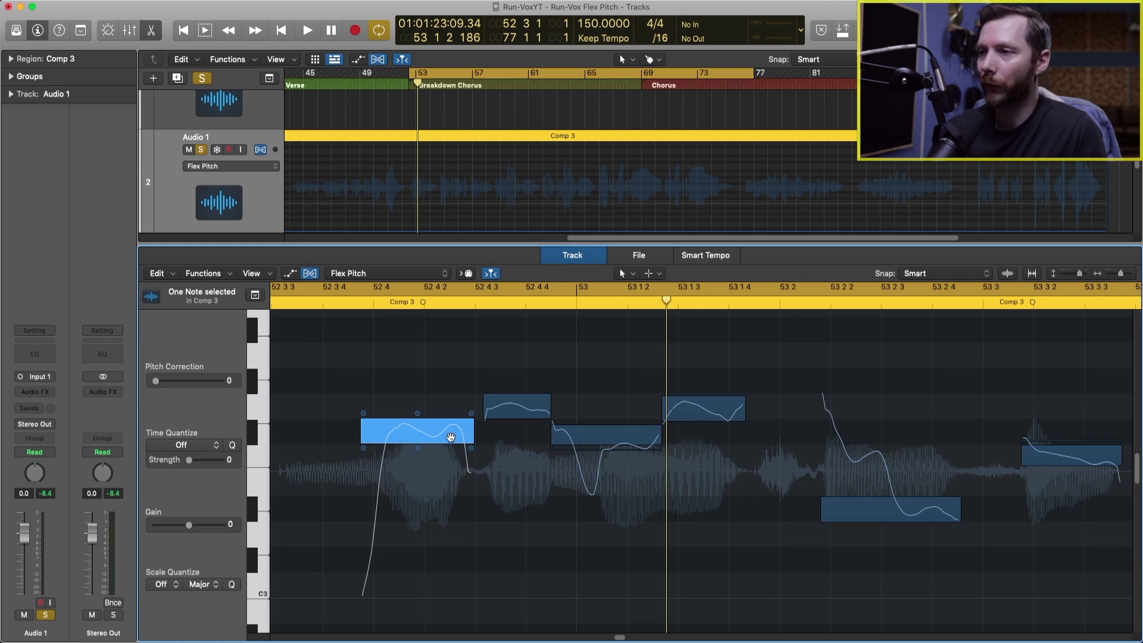
Audition the held note between bars 53 and 54 with vibrato exaggerated to about 228%
scroll(459, 435, right, 5)
scroll(450, 437, right, 13)
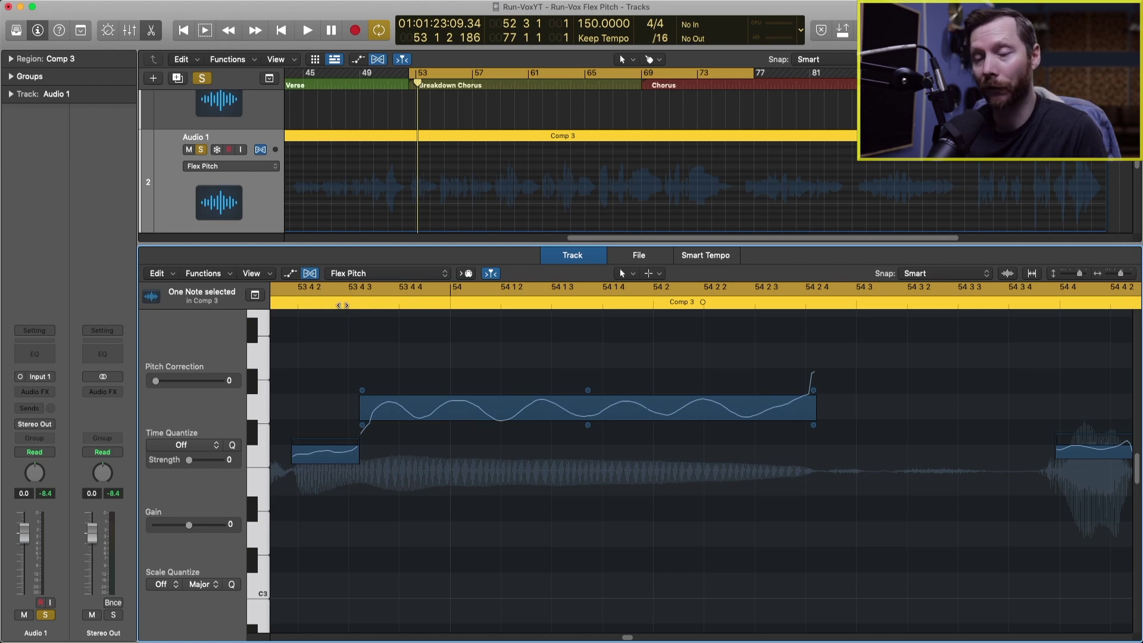
click(342, 305)
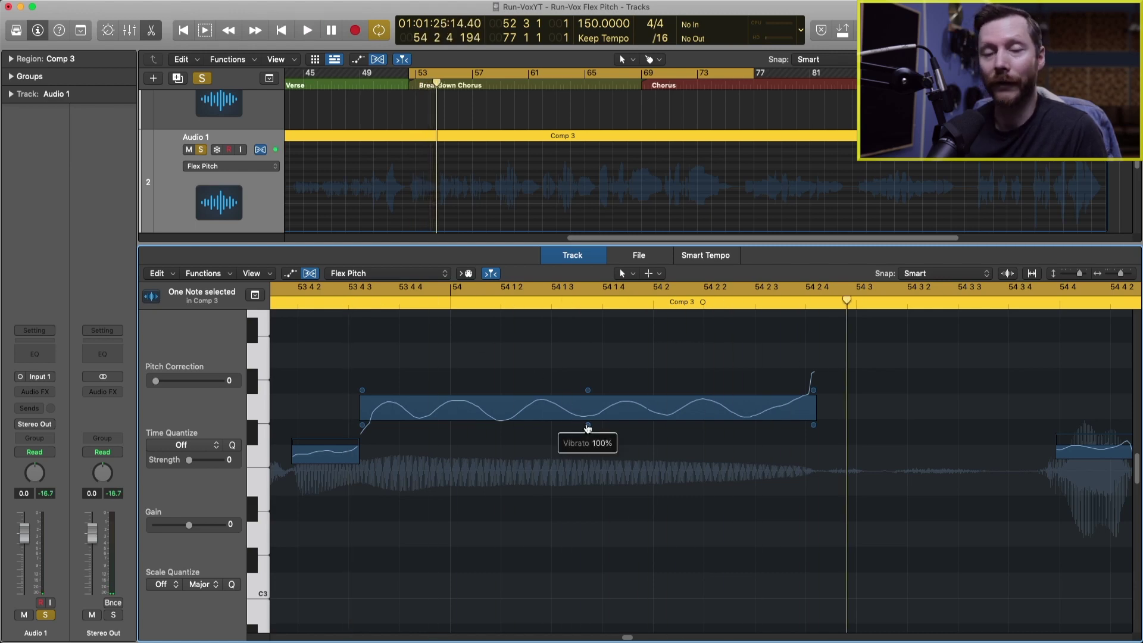
drag(587, 427, 583, 388)
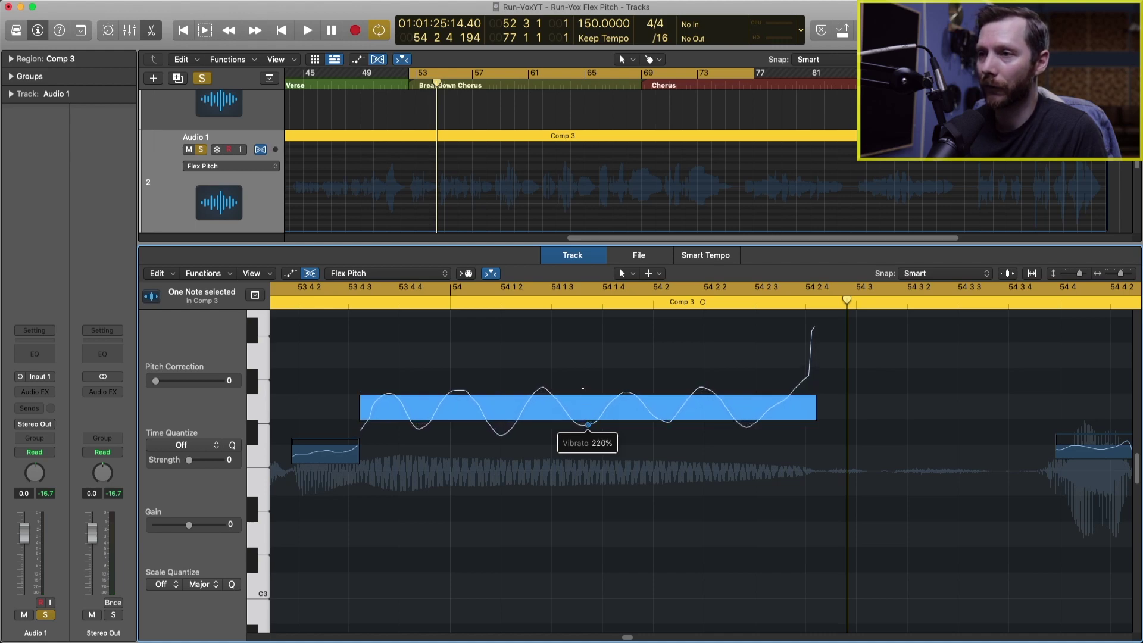
click(336, 302)
key(space)
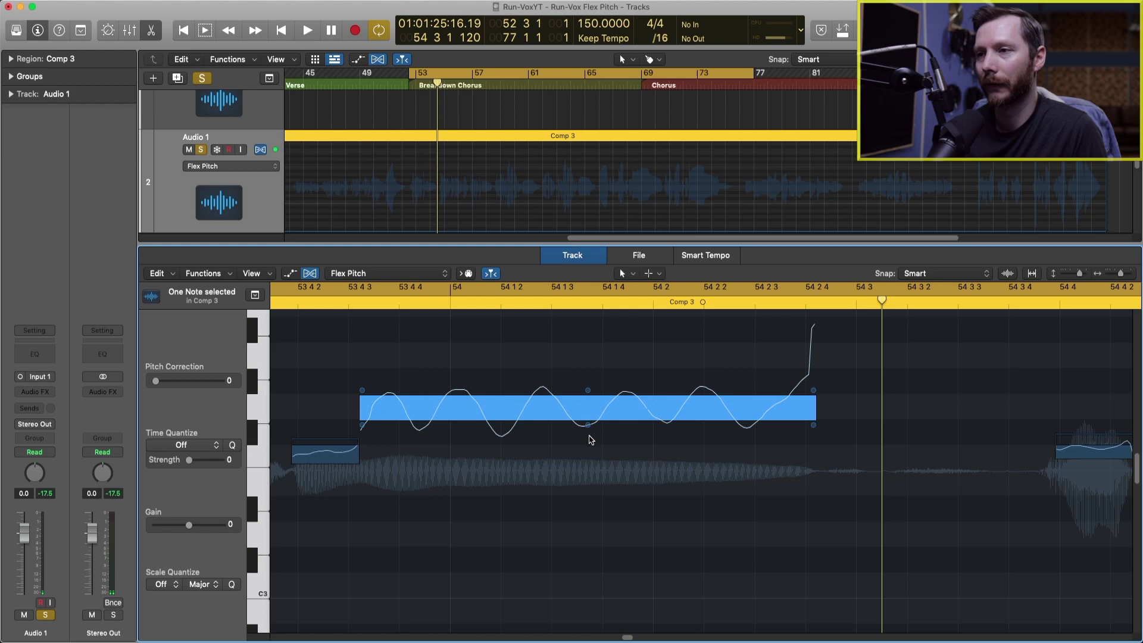
Compare the held note at 67% and nearly flat 9% vibrato, then restore a gentle vibrato
drag(587, 429, 588, 475)
click(336, 303)
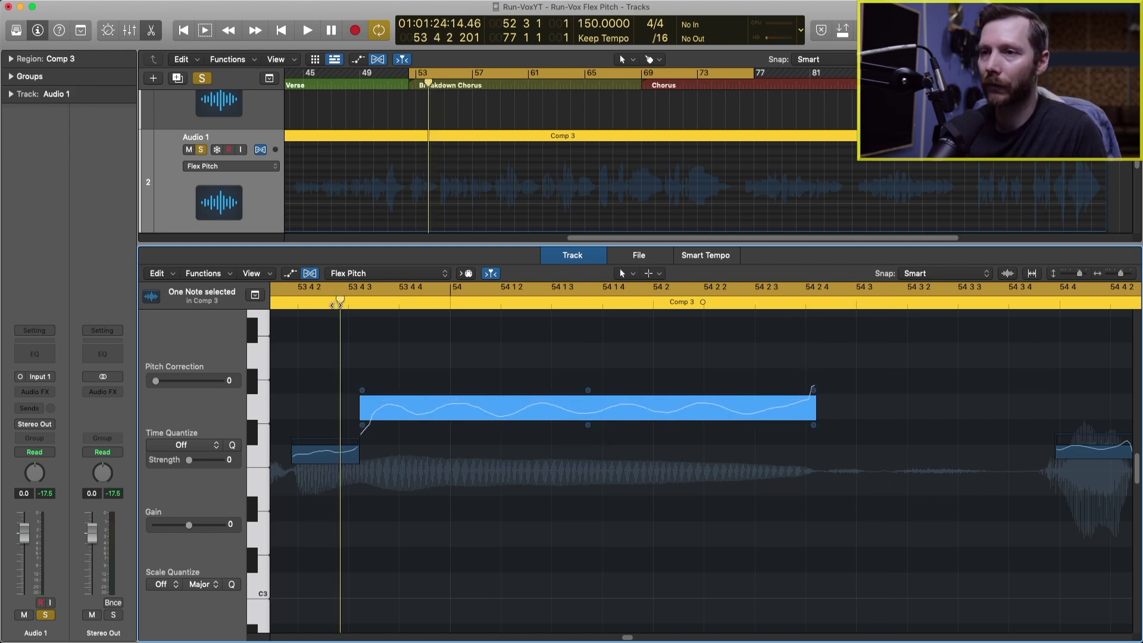
key(space)
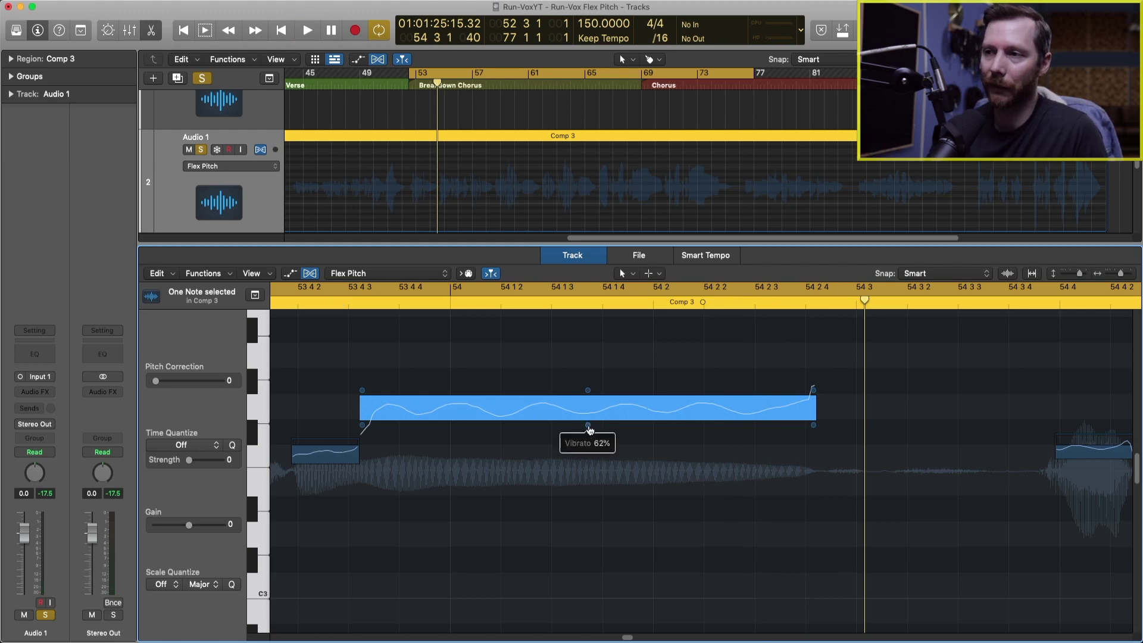
drag(589, 428, 588, 440)
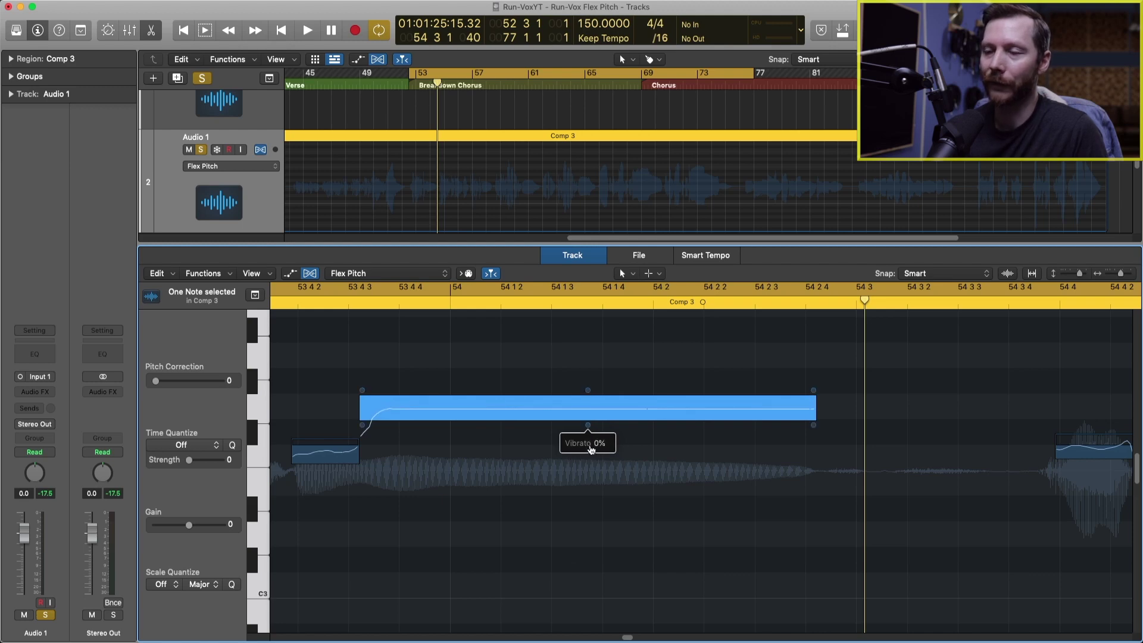
double_click(327, 307)
key(space)
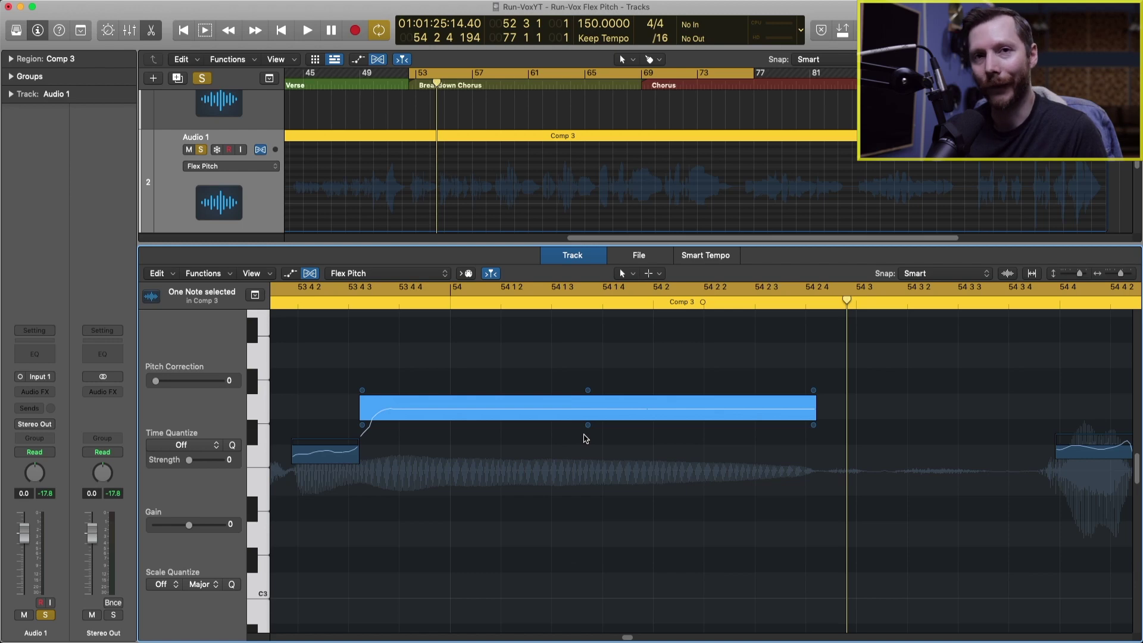
drag(588, 424, 603, 415)
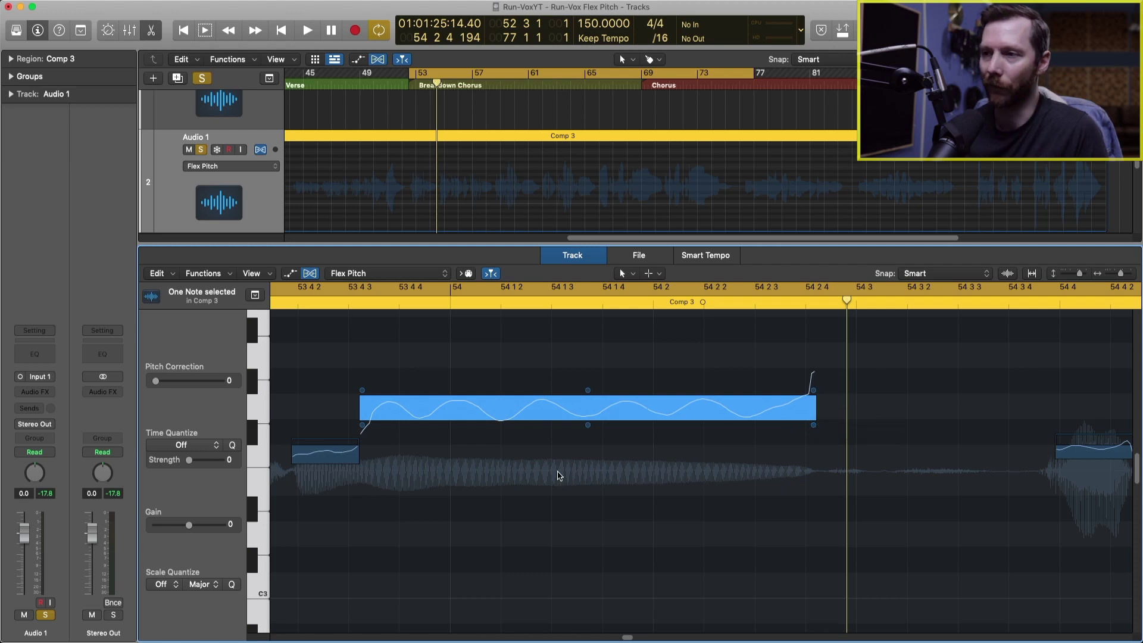
Select the phrase's eight notes and audition it from around bar 52 3
scroll(518, 473, down, 5)
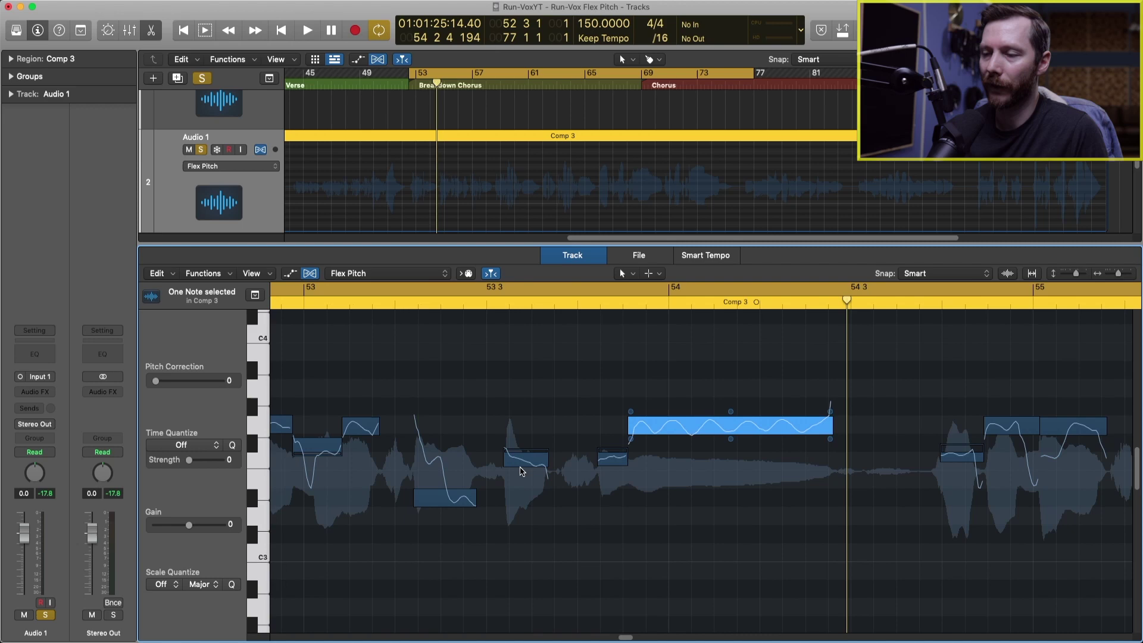
scroll(521, 472, up, 4)
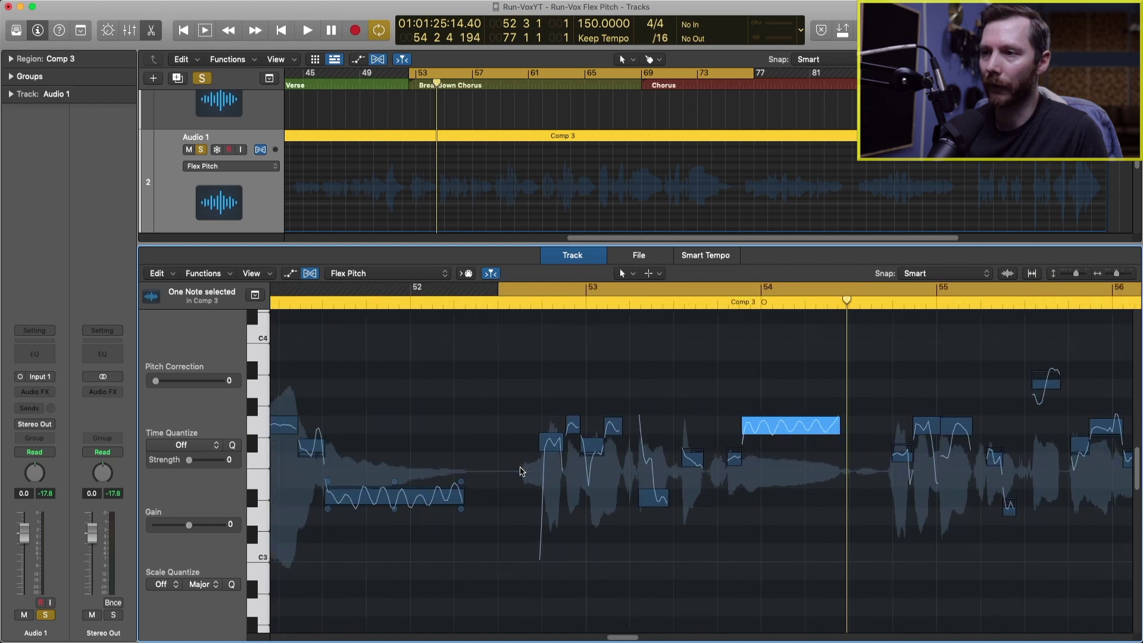
drag(438, 364, 883, 568)
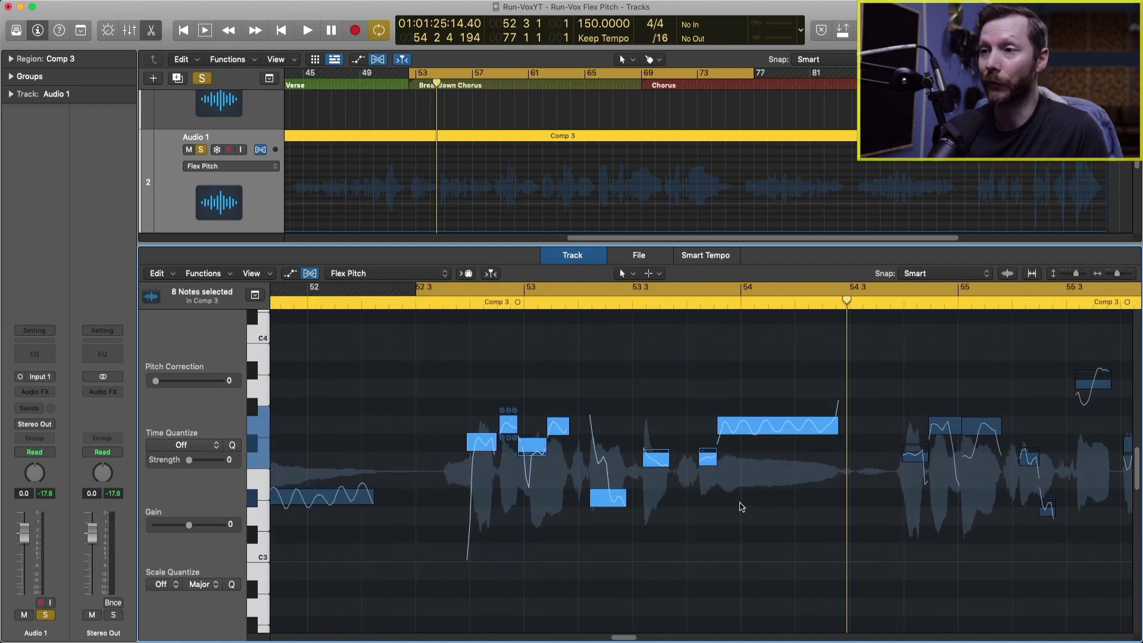
double_click(453, 306)
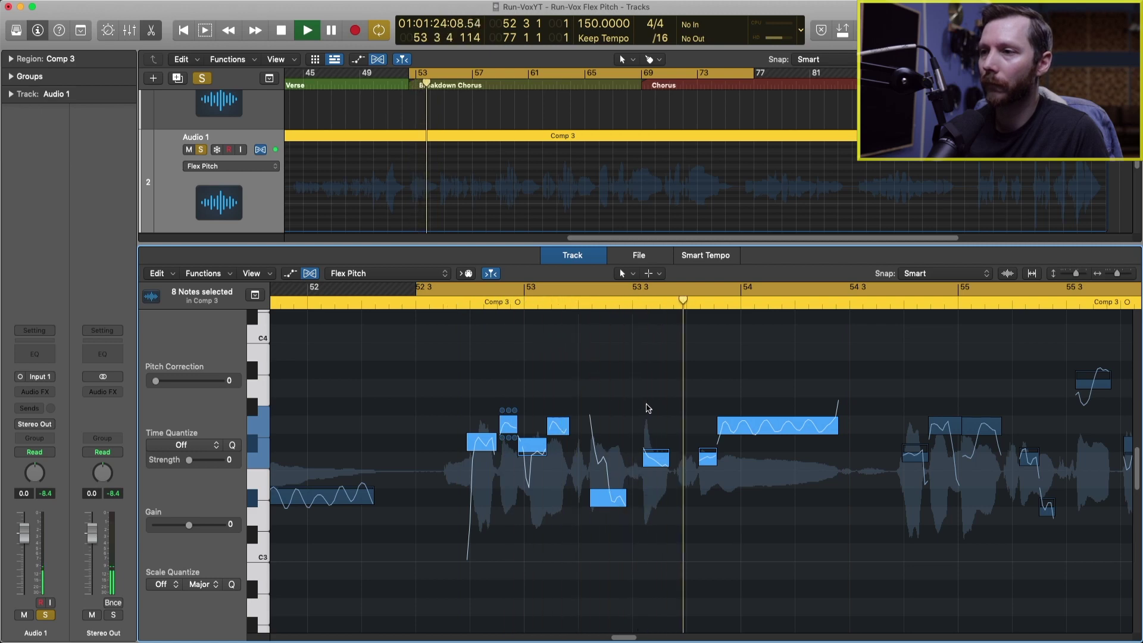
key(space)
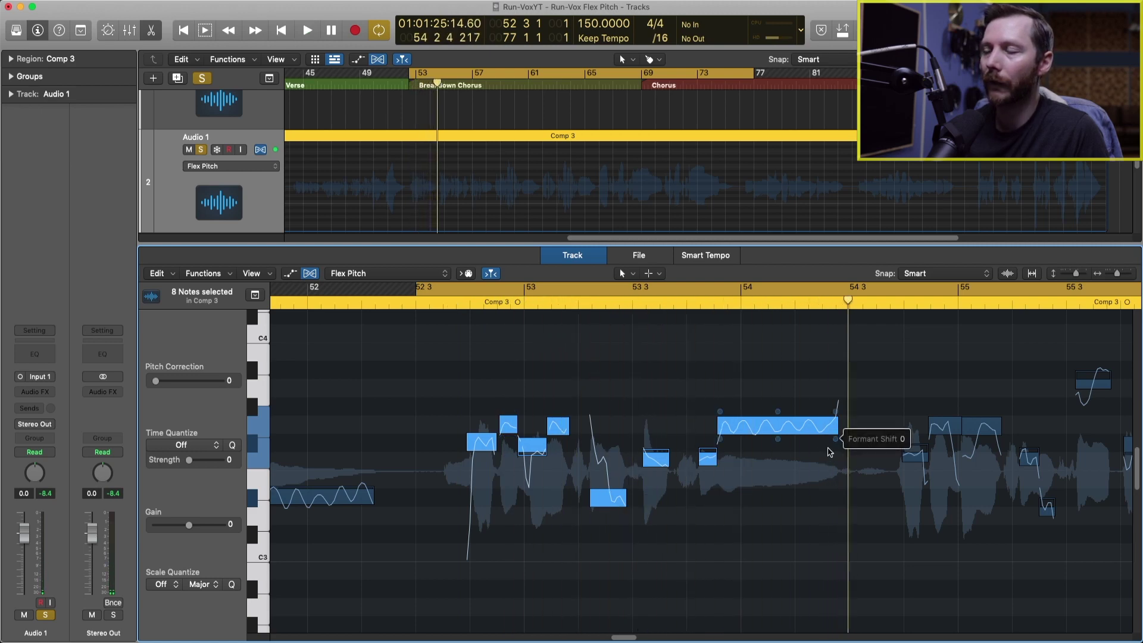
scroll(803, 452, right, 1)
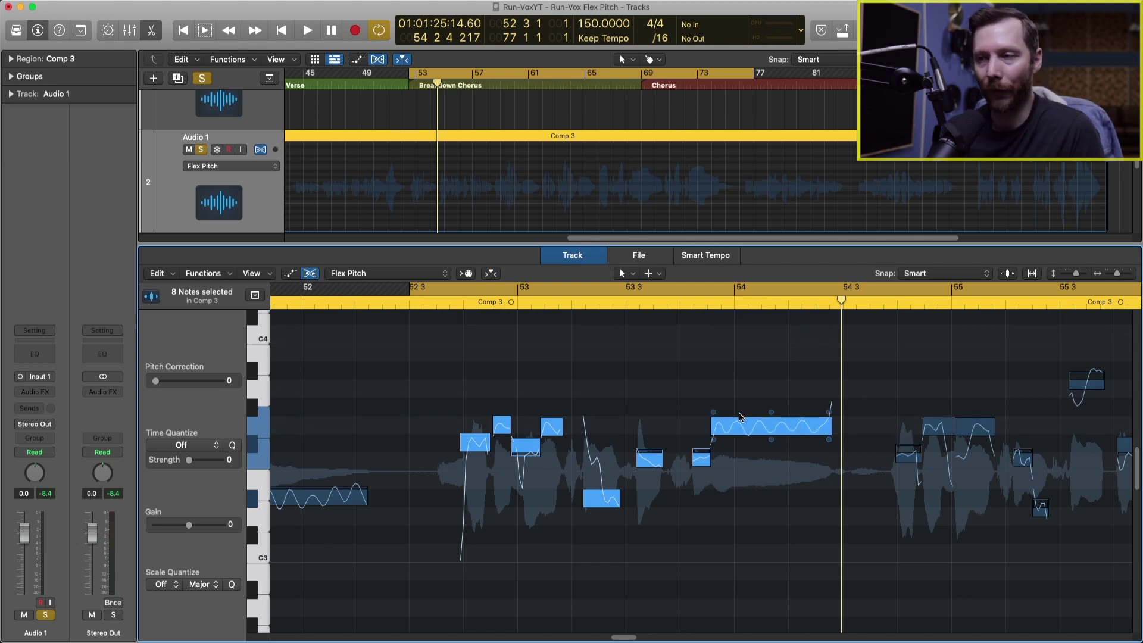
double_click(433, 305)
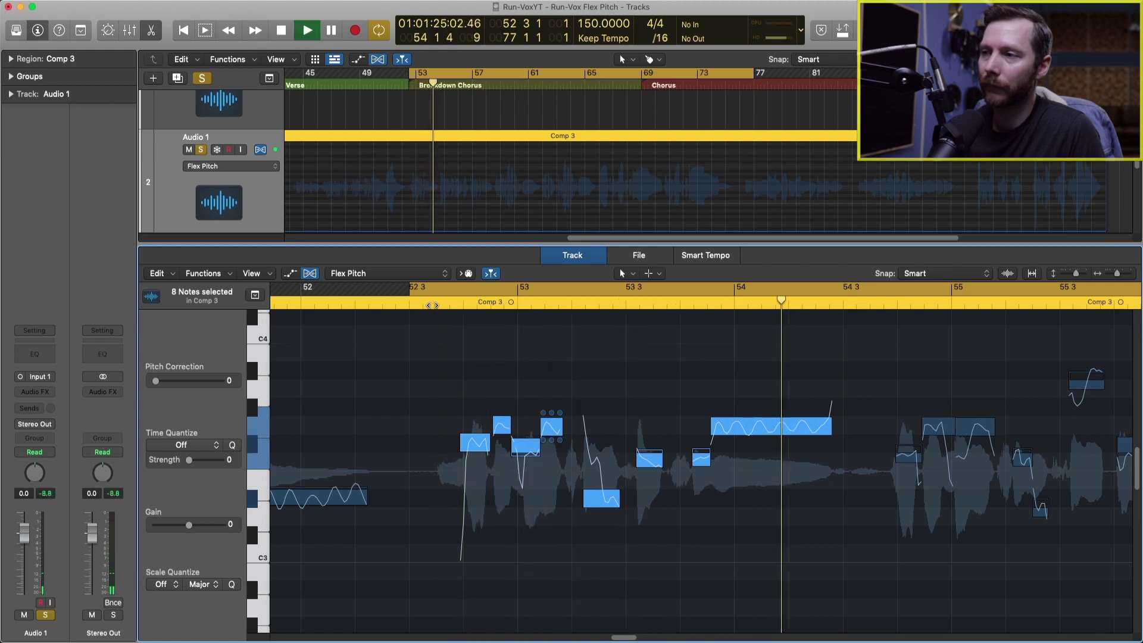
key(space)
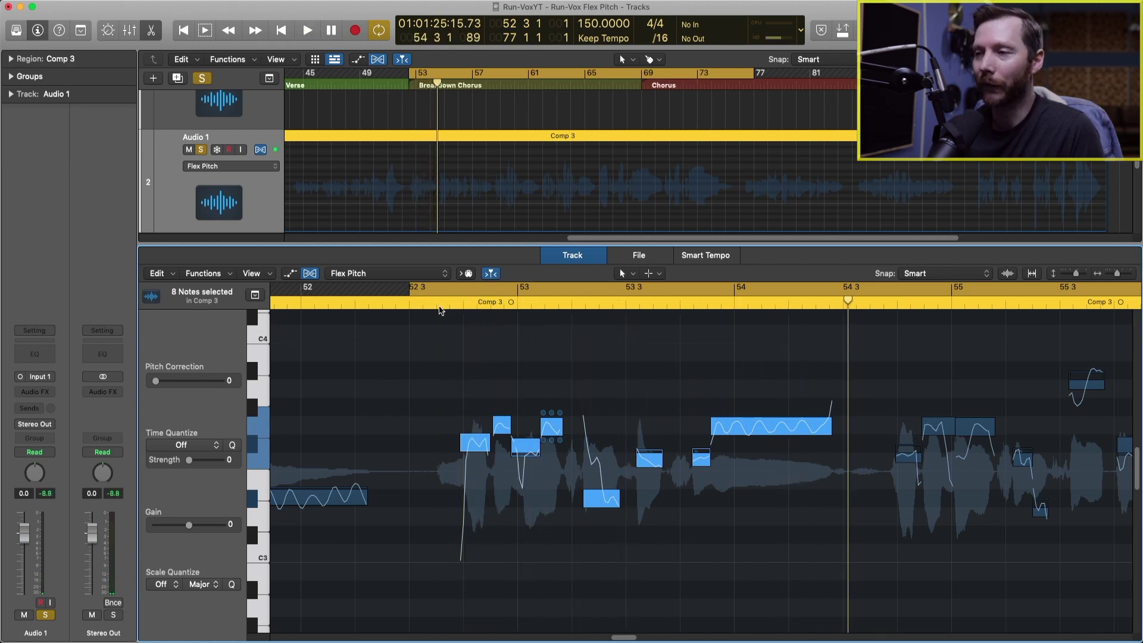
Drag the long held note's formant shift down and audition the phrase with the change
drag(829, 439, 835, 613)
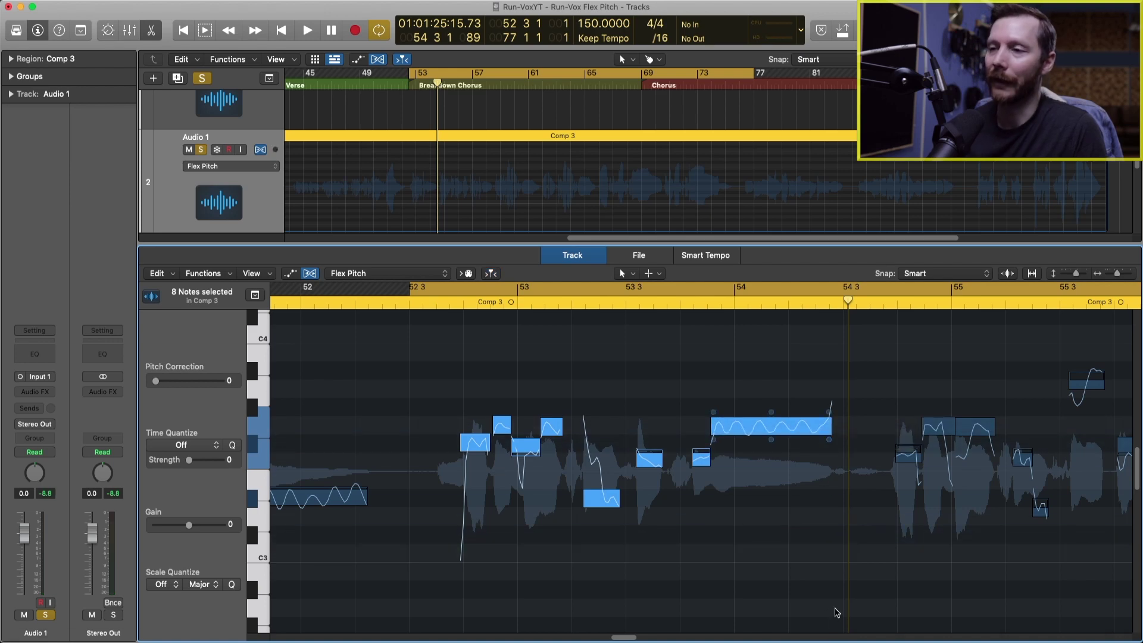
double_click(434, 306)
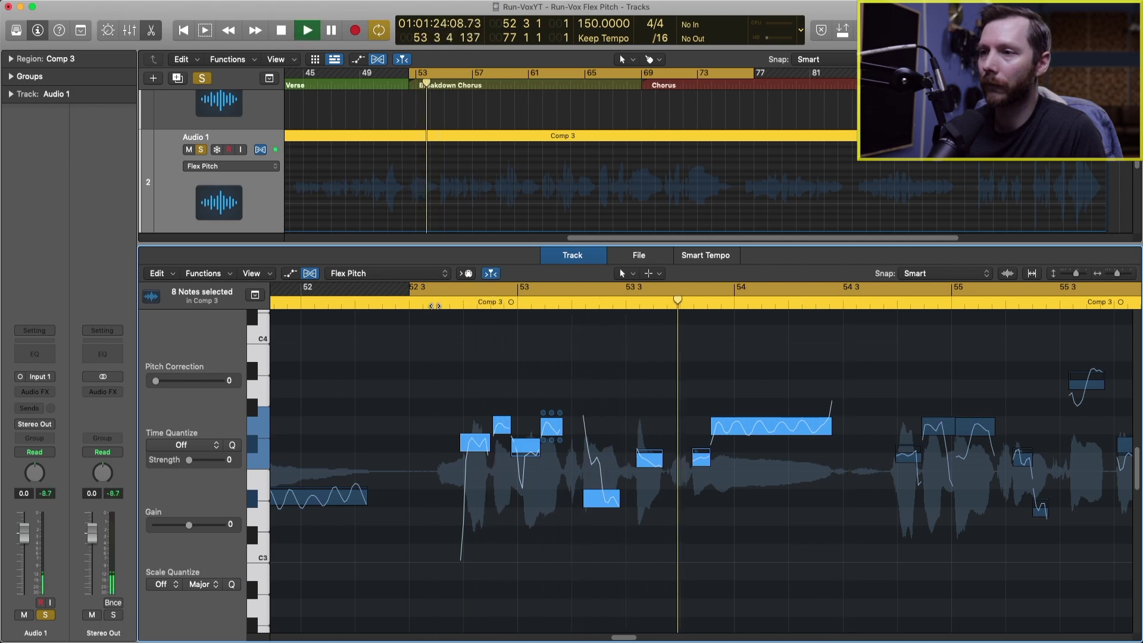
key(space)
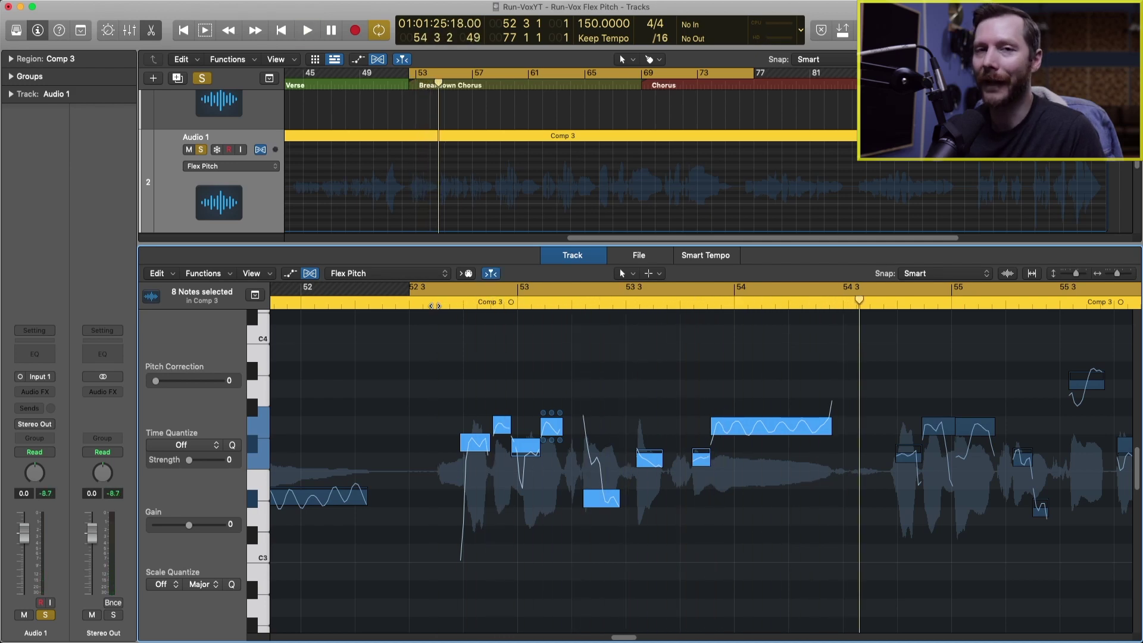
click(511, 354)
scroll(511, 354, right, 3)
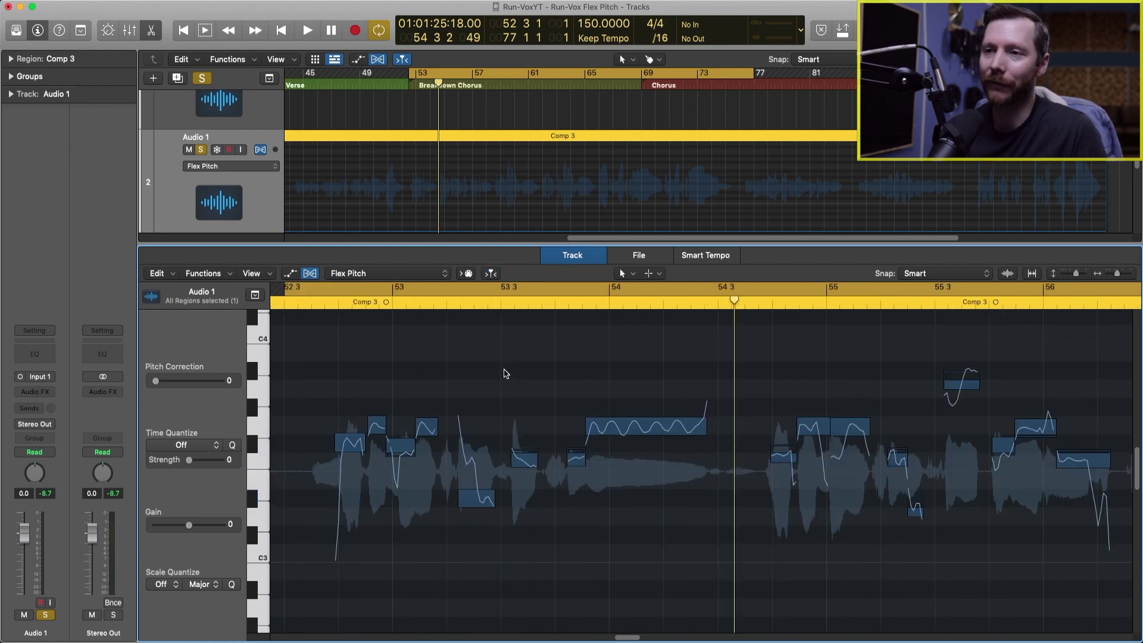
key(super+Right)
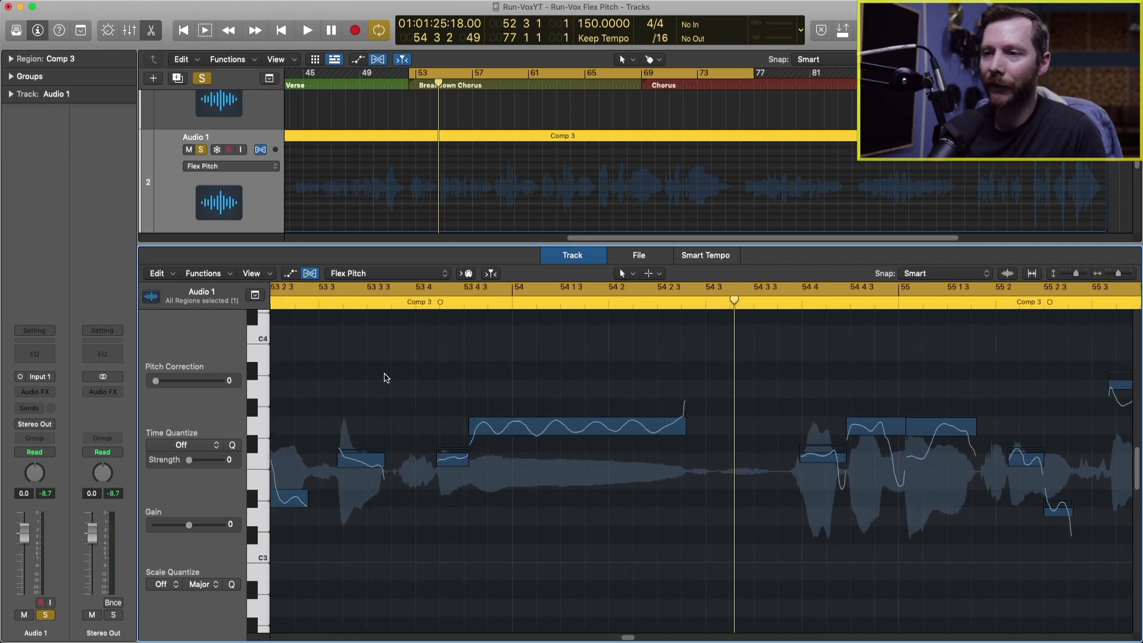
scroll(384, 377, left, 5)
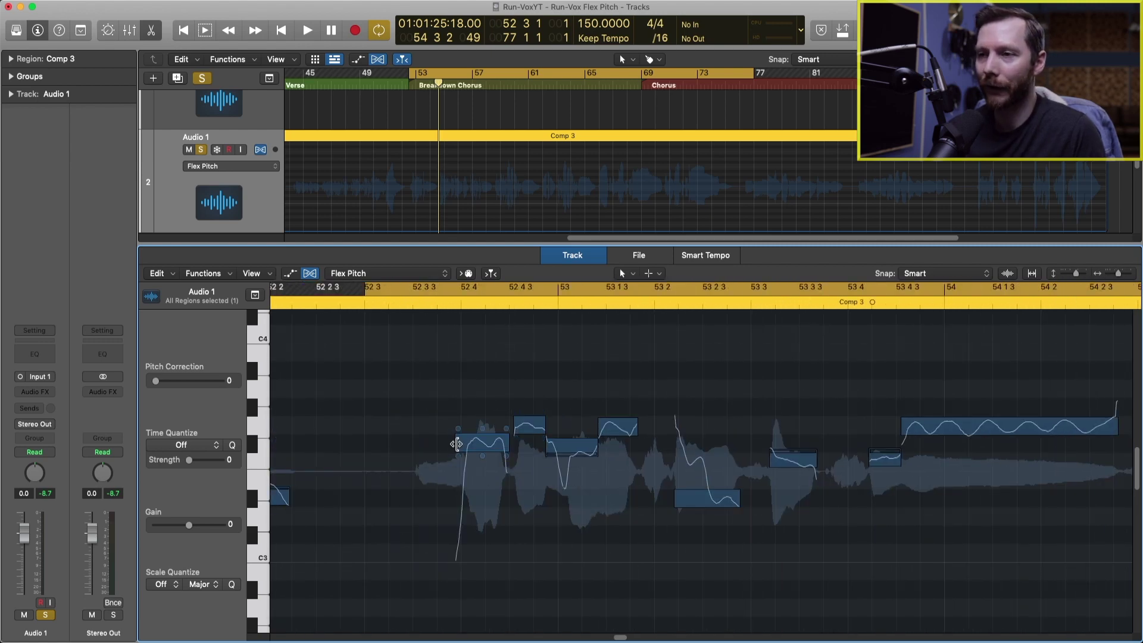
drag(455, 444, 384, 451)
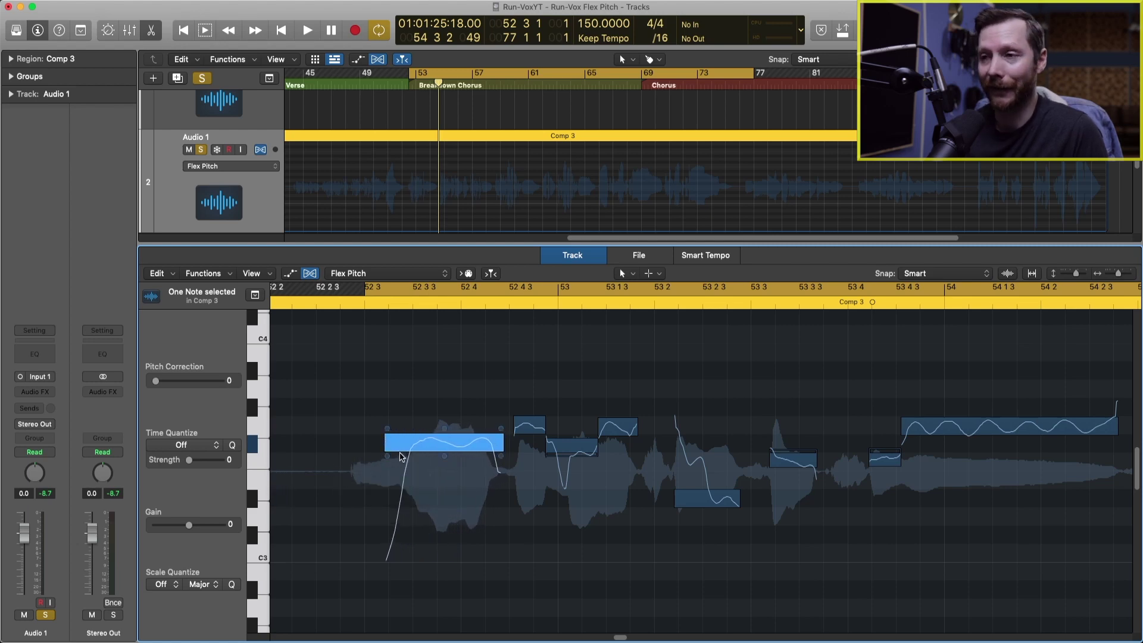
drag(515, 427, 468, 465)
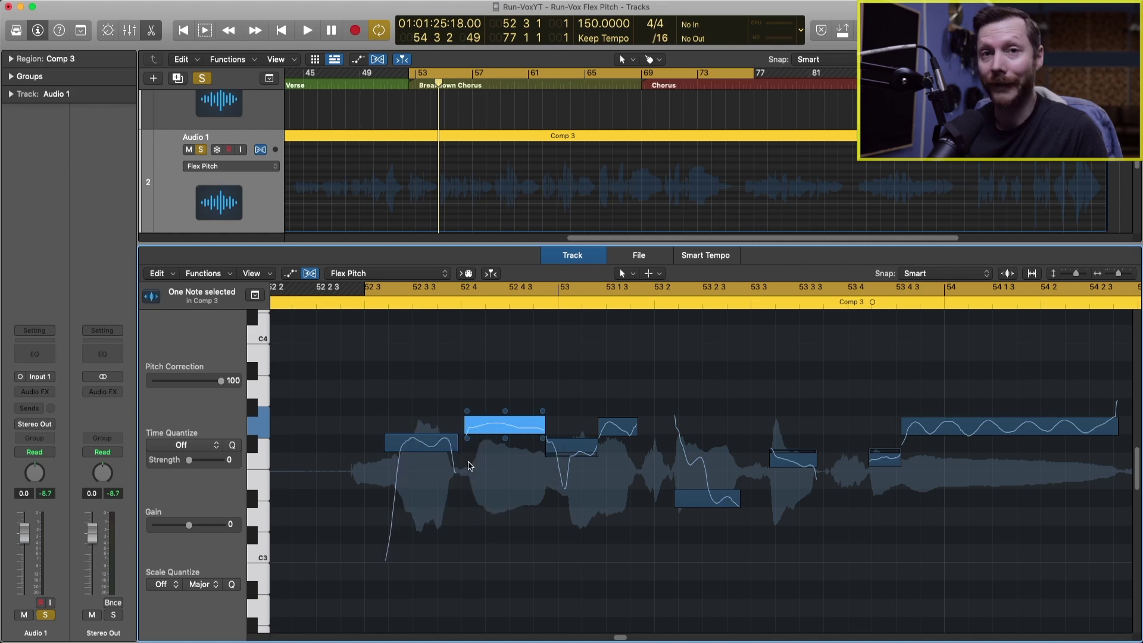
click(422, 447)
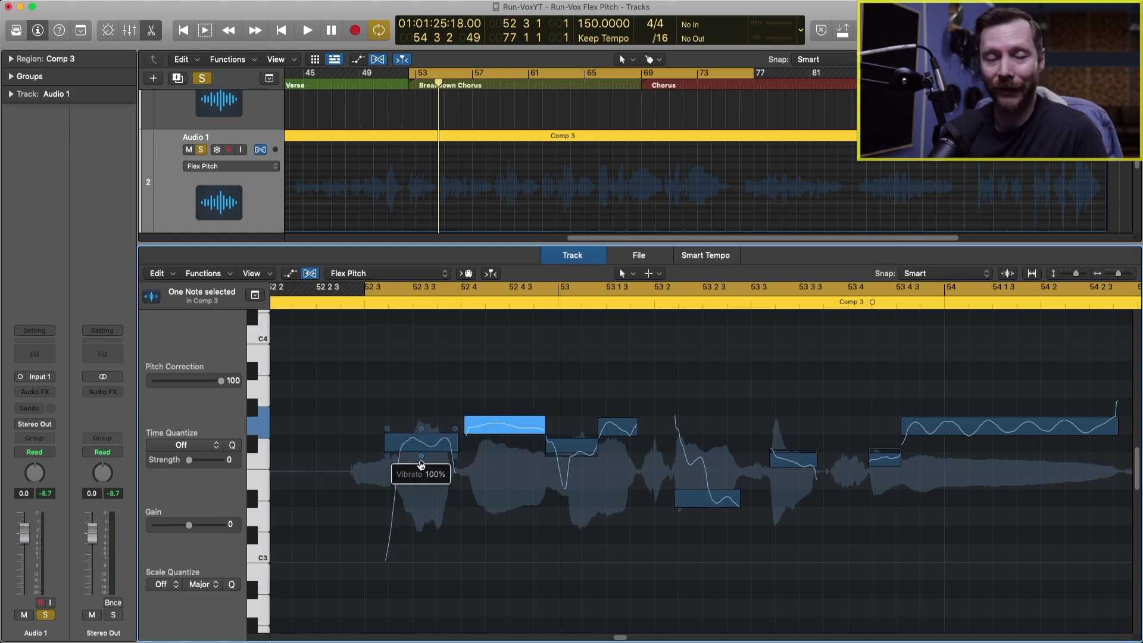
click(362, 305)
key(space)
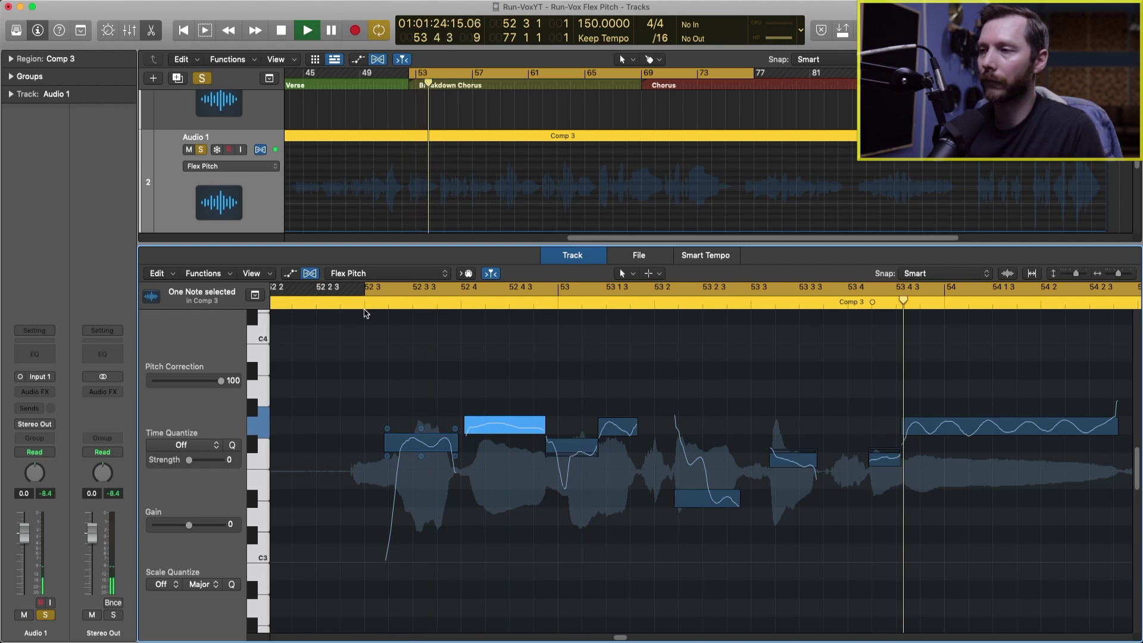
key(space)
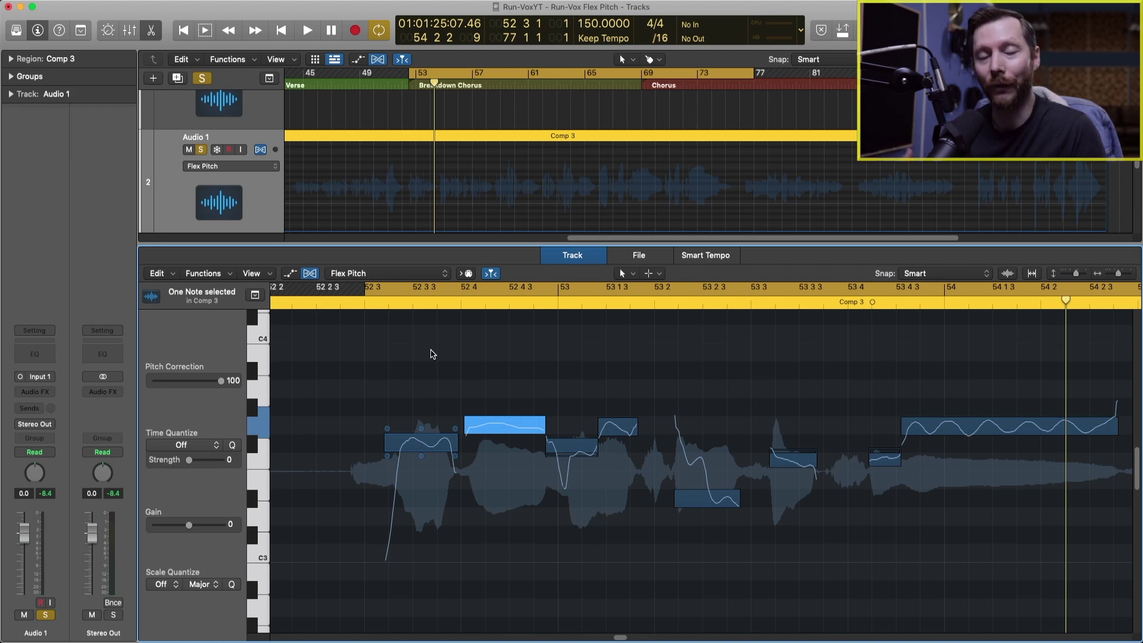
key(super+z)
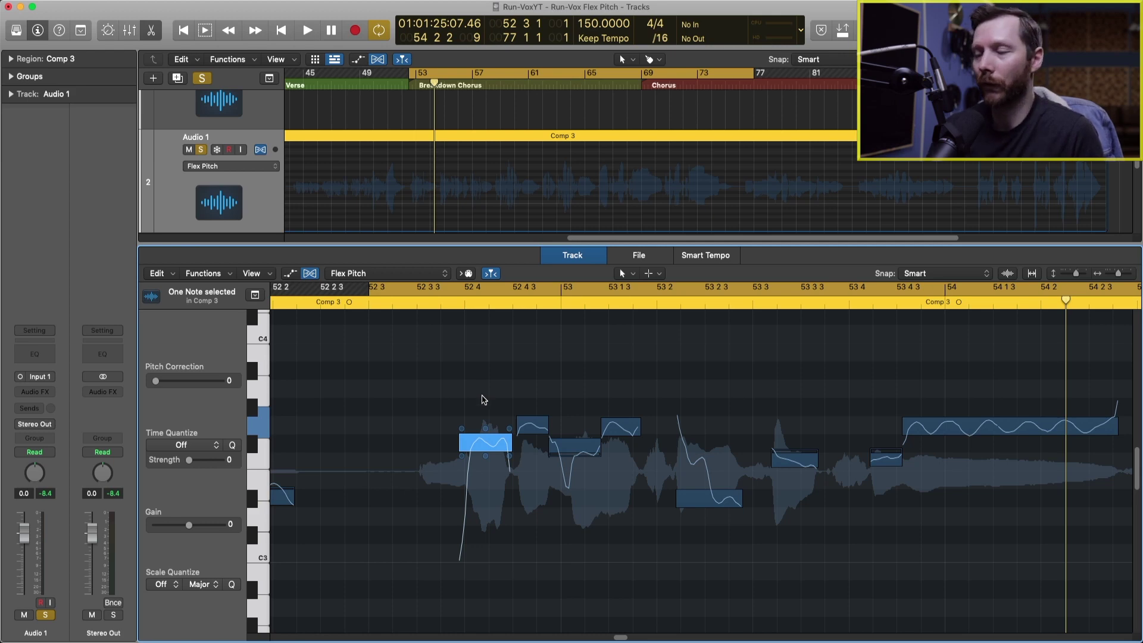
key(super+Left)
Zoom out, select all of Comp 3's notes with Cmd-A, and drag Pitch Correction to 100
scroll(485, 411, right, 1)
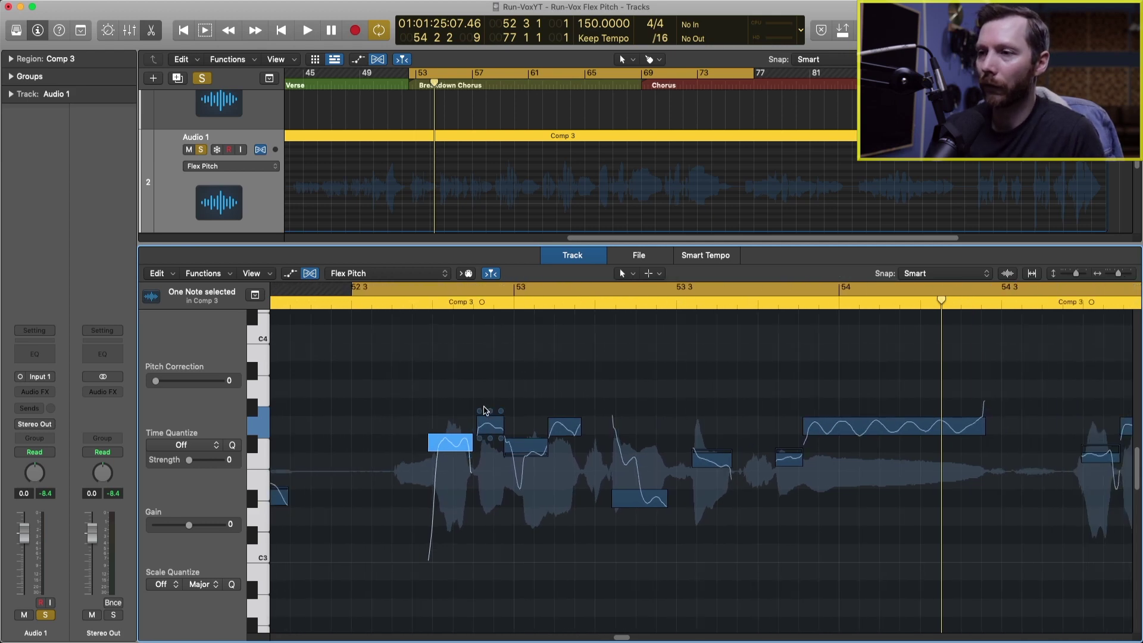
key(super+Left)
scroll(485, 410, right, 5)
scroll(485, 411, up, 1)
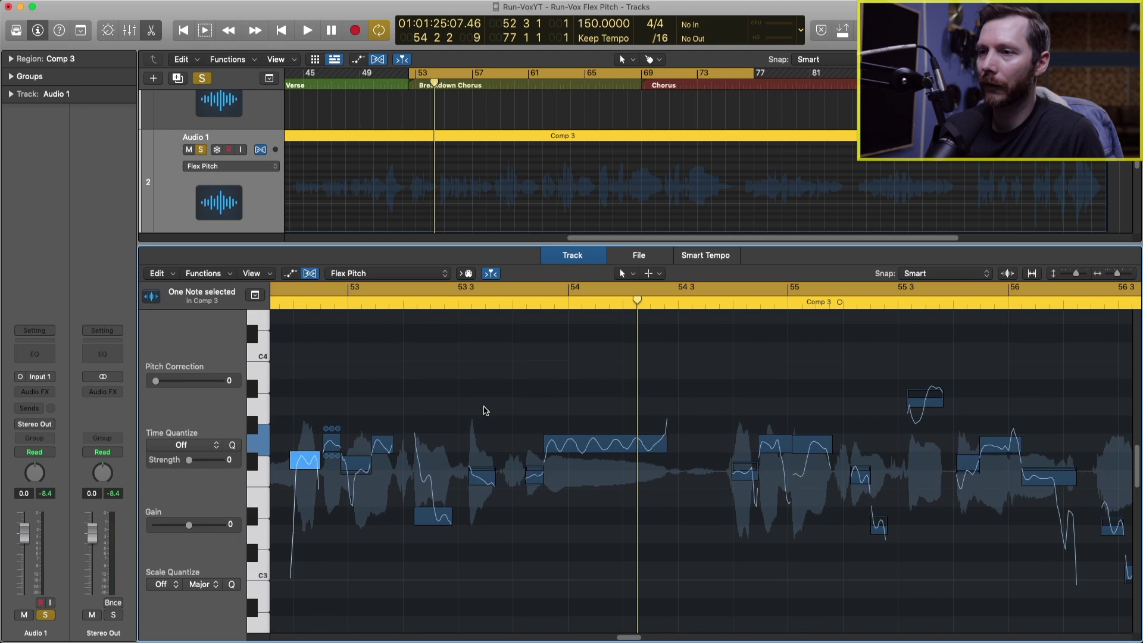
ctrl+alt+click(487, 410)
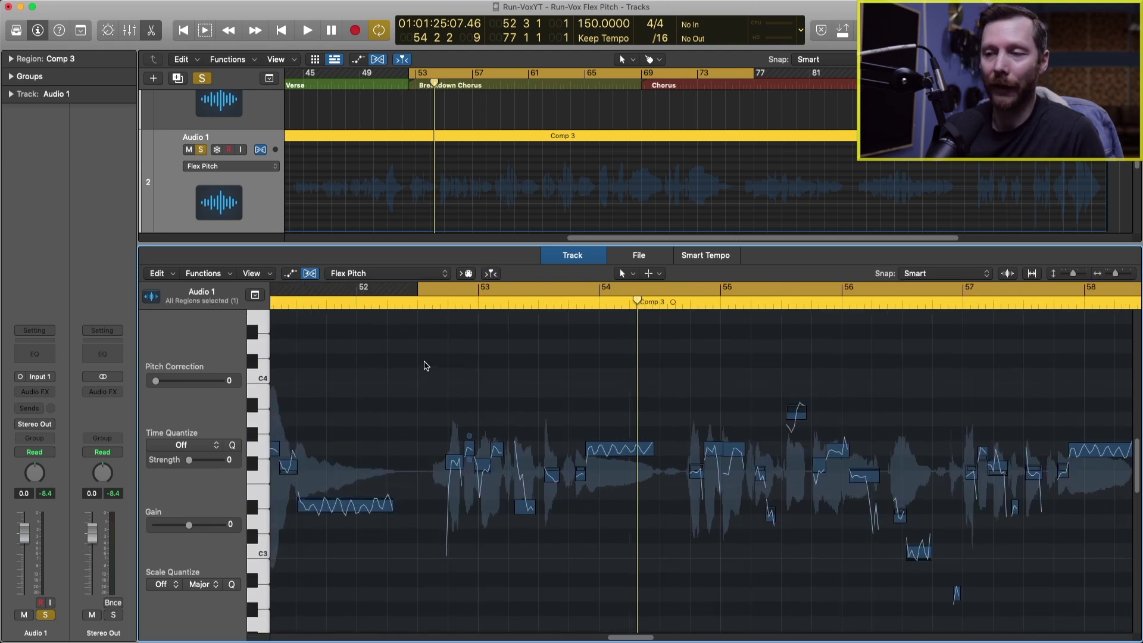
drag(424, 362, 941, 603)
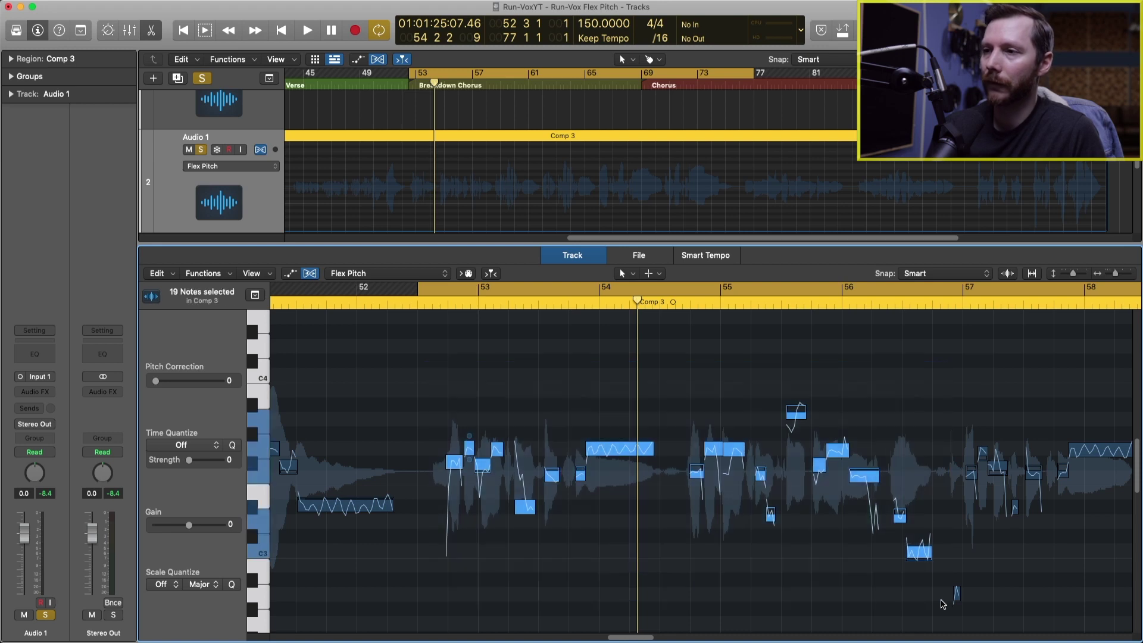
click(610, 547)
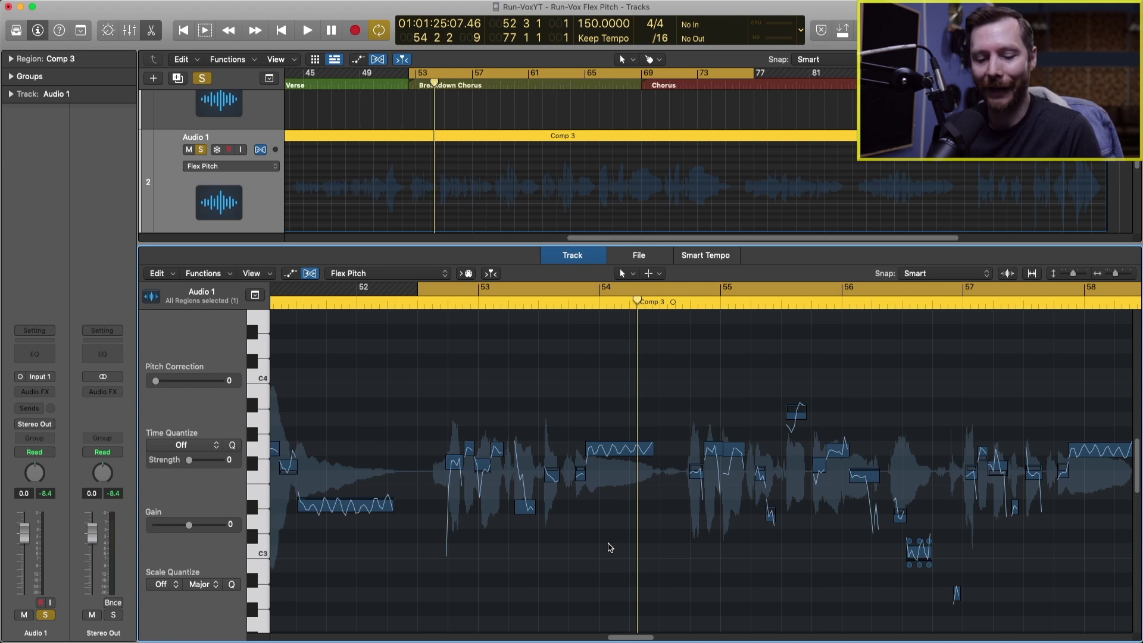
key(super+a)
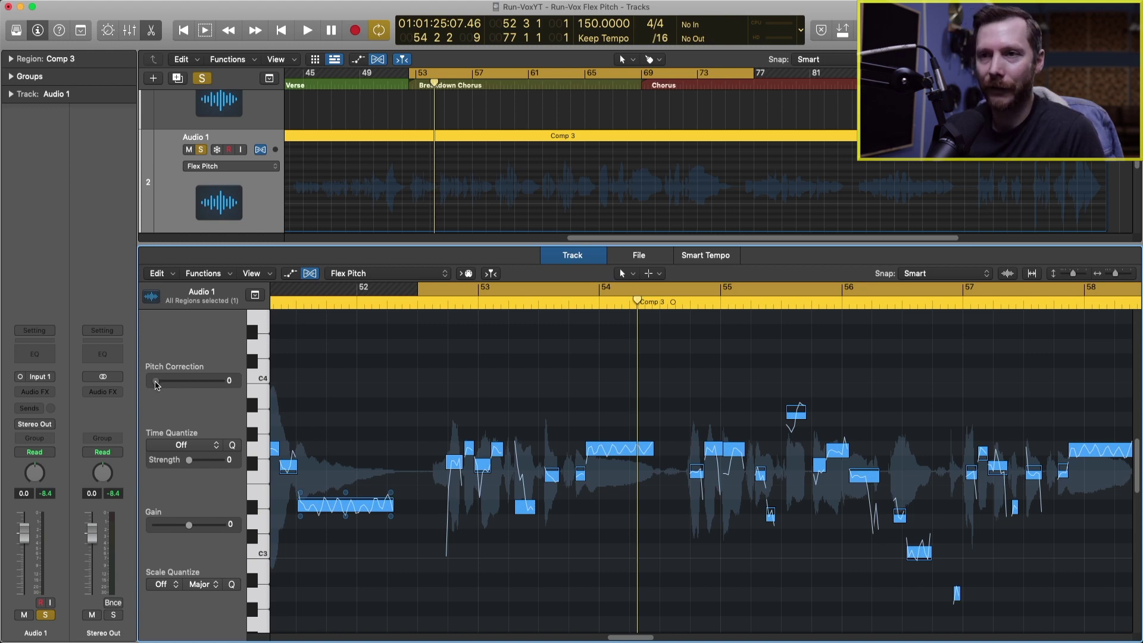
drag(155, 385, 238, 394)
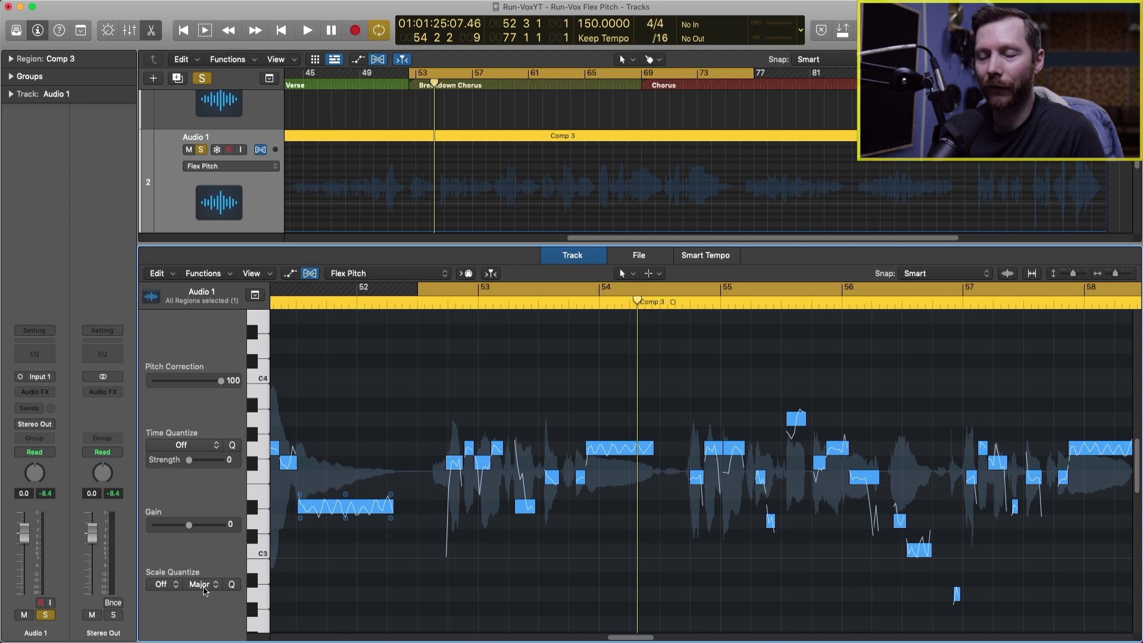
Try scale quantizing to C Natural Minor, then set the Scale Quantize key to Off
click(170, 585)
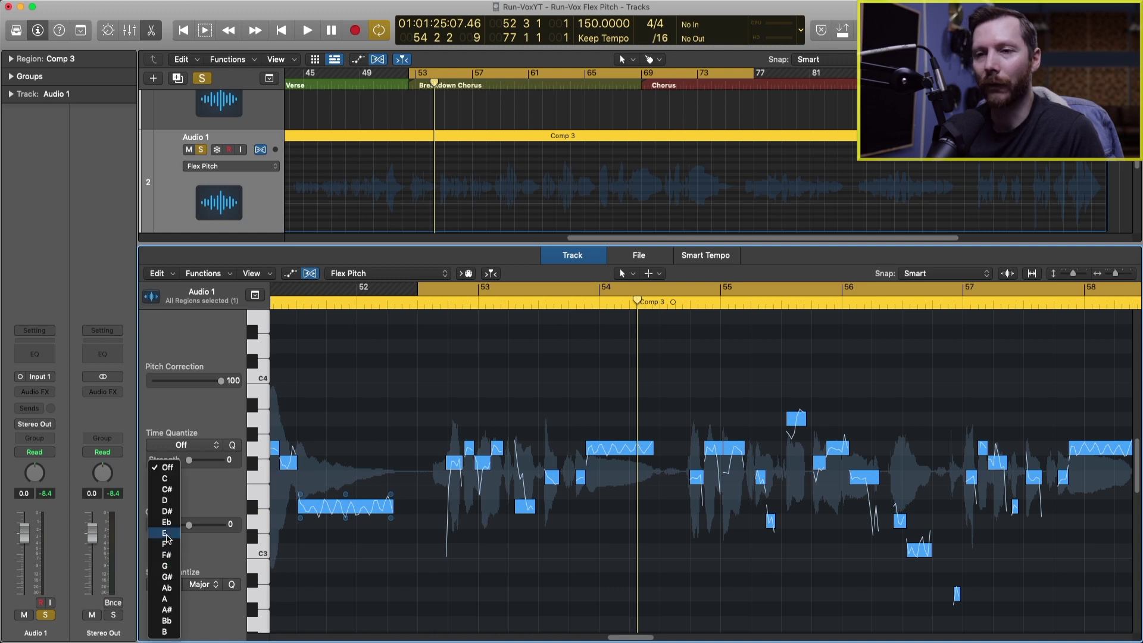
click(166, 479)
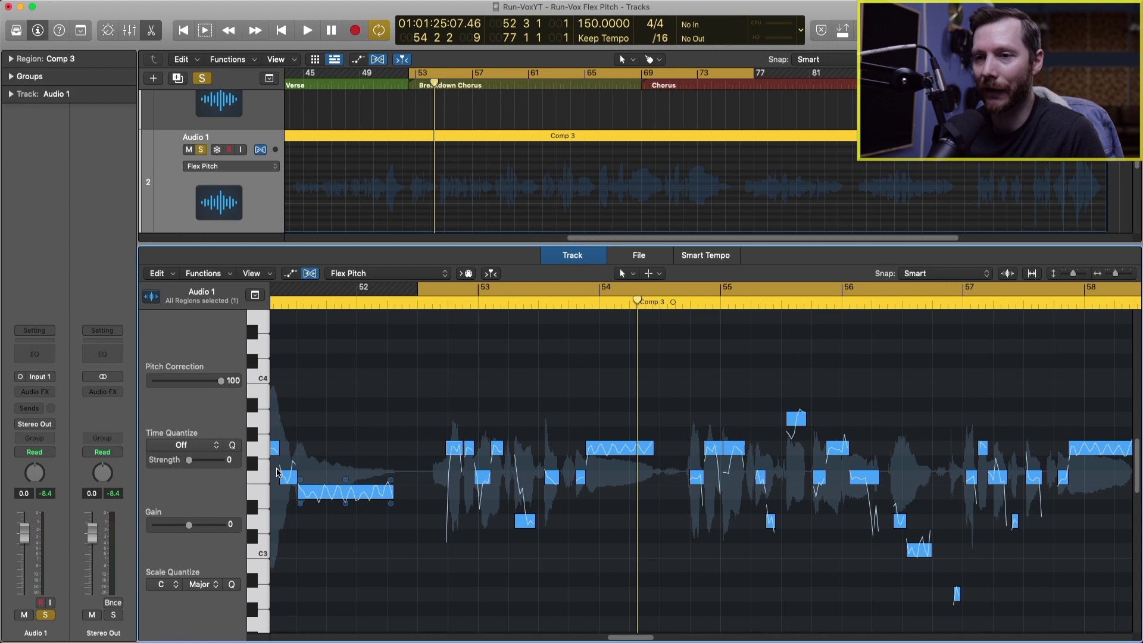
click(212, 587)
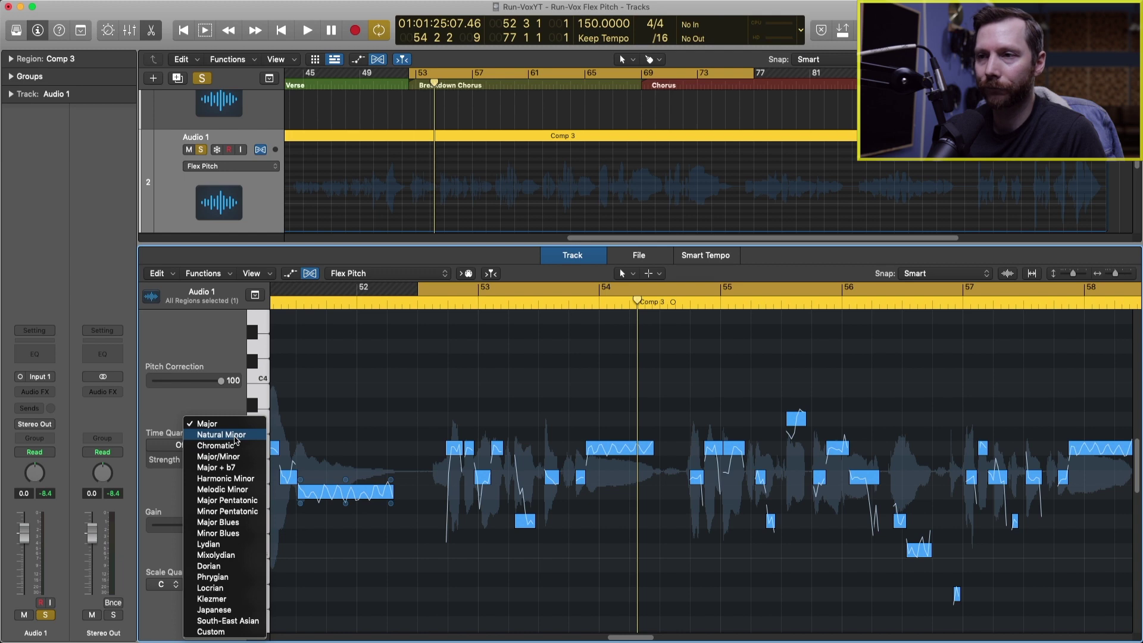
click(236, 439)
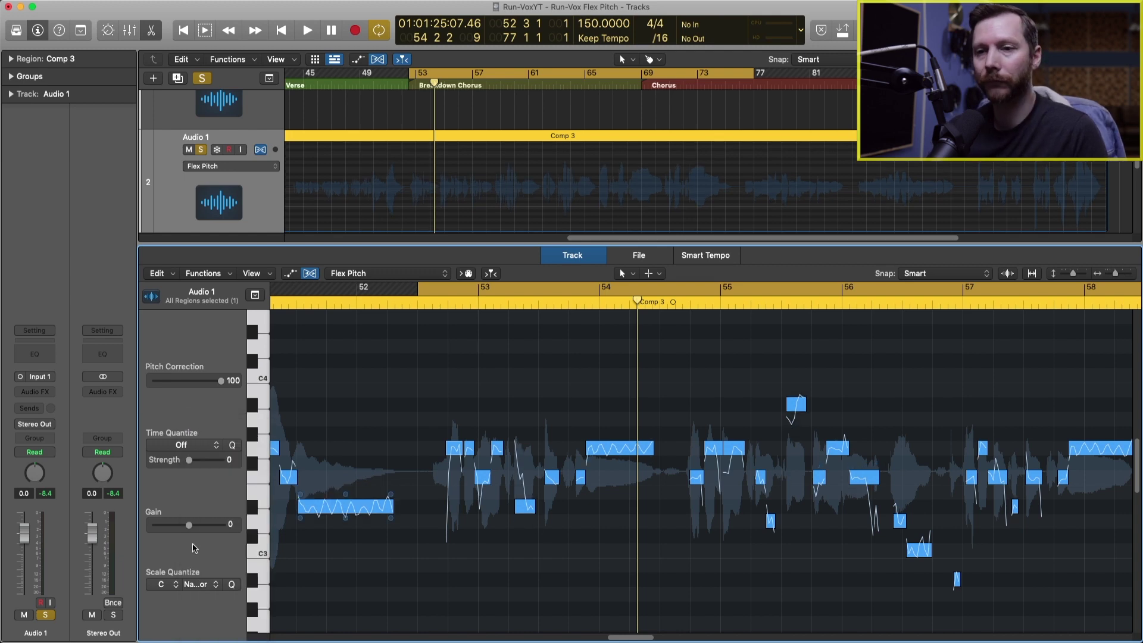
click(156, 584)
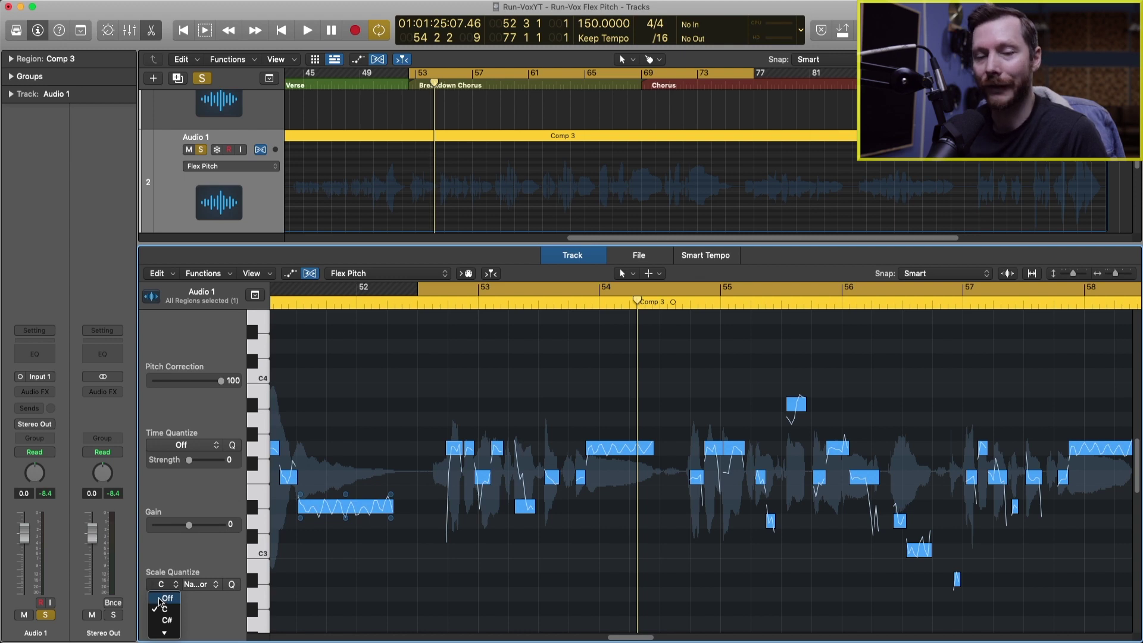
click(166, 599)
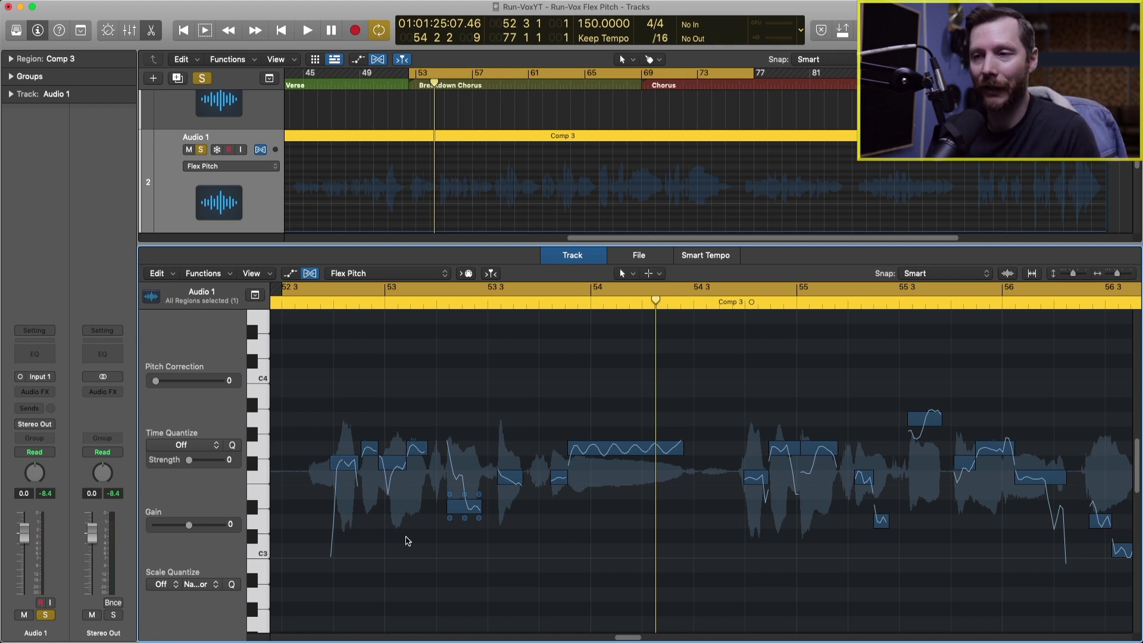
key(space)
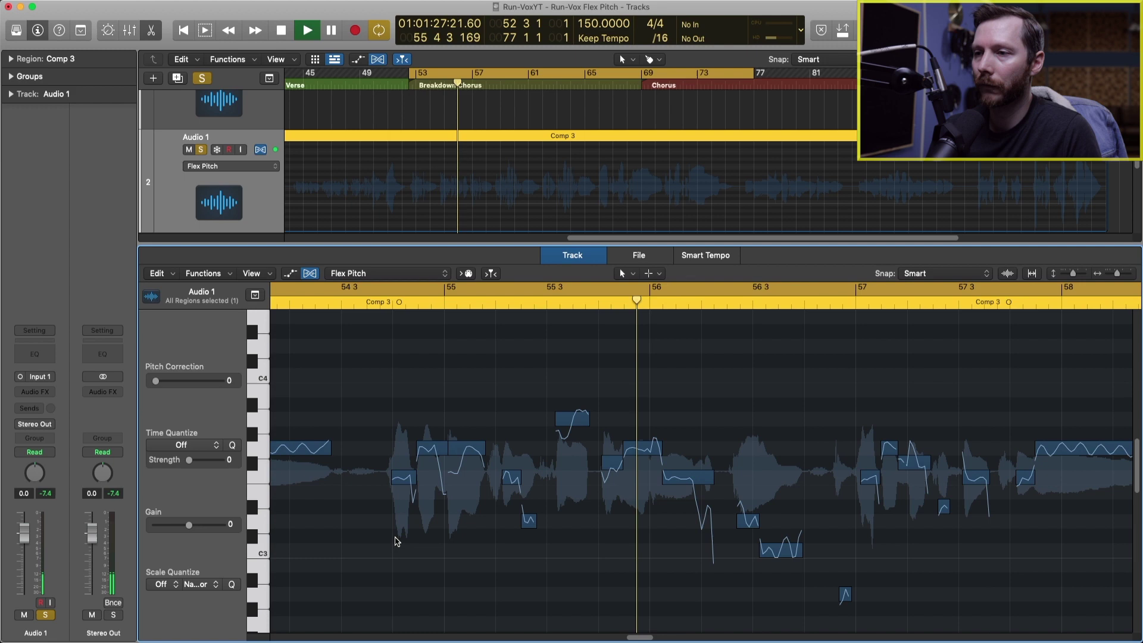
key(space)
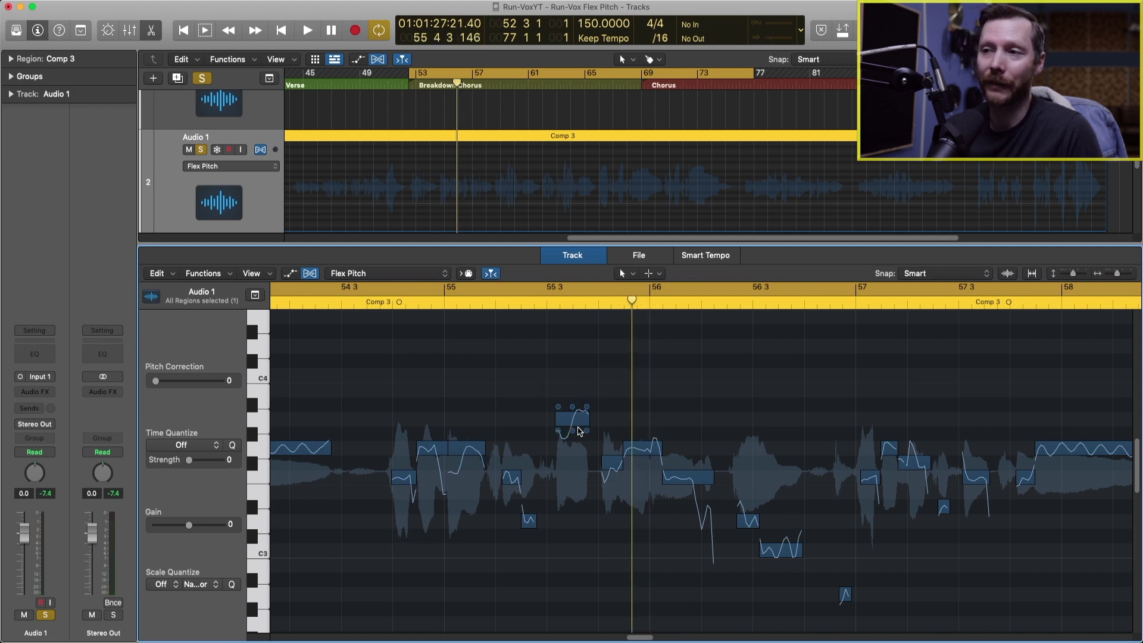
click(381, 301)
key(space)
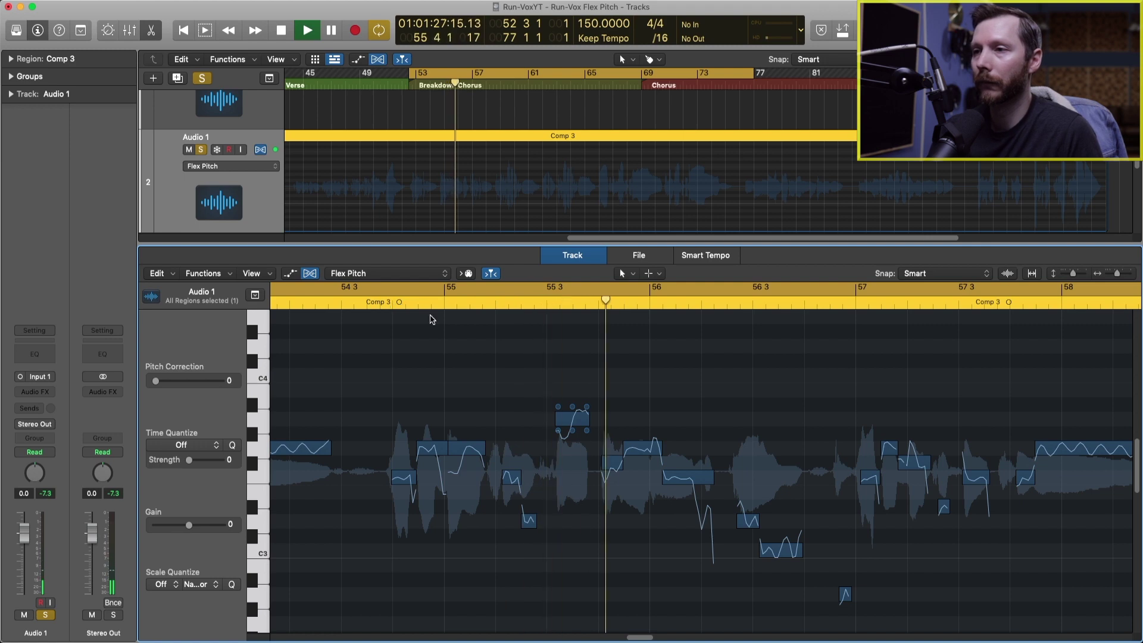
key(space)
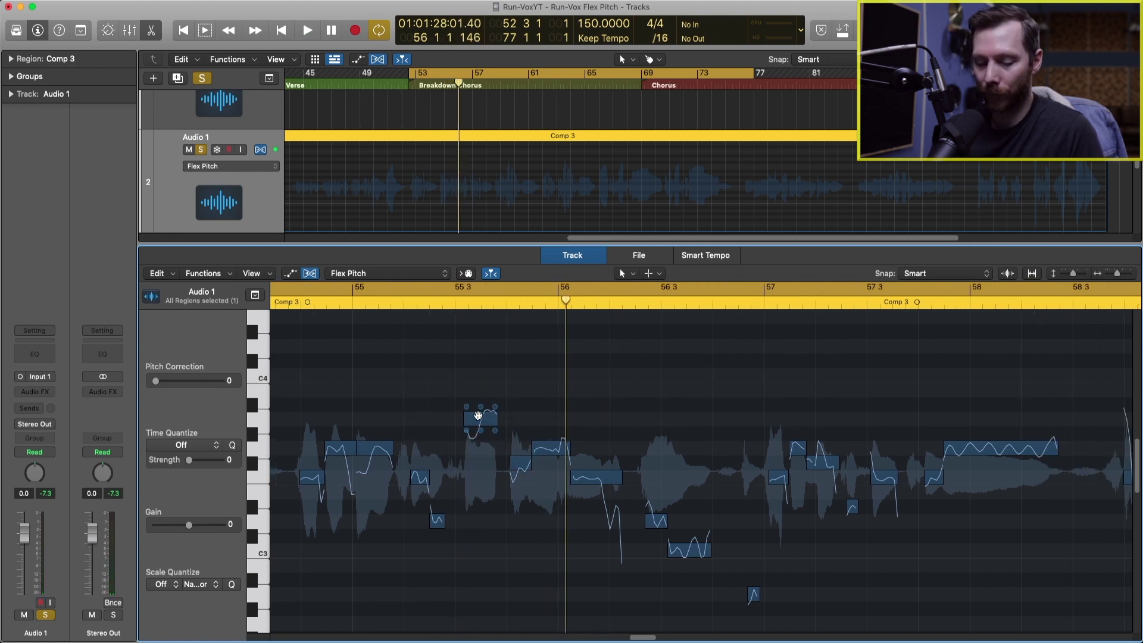
Zoom in on bars 55 3–56 3 and split the note where its pitch jumps up with the Scissors tool
drag(431, 394, 641, 525)
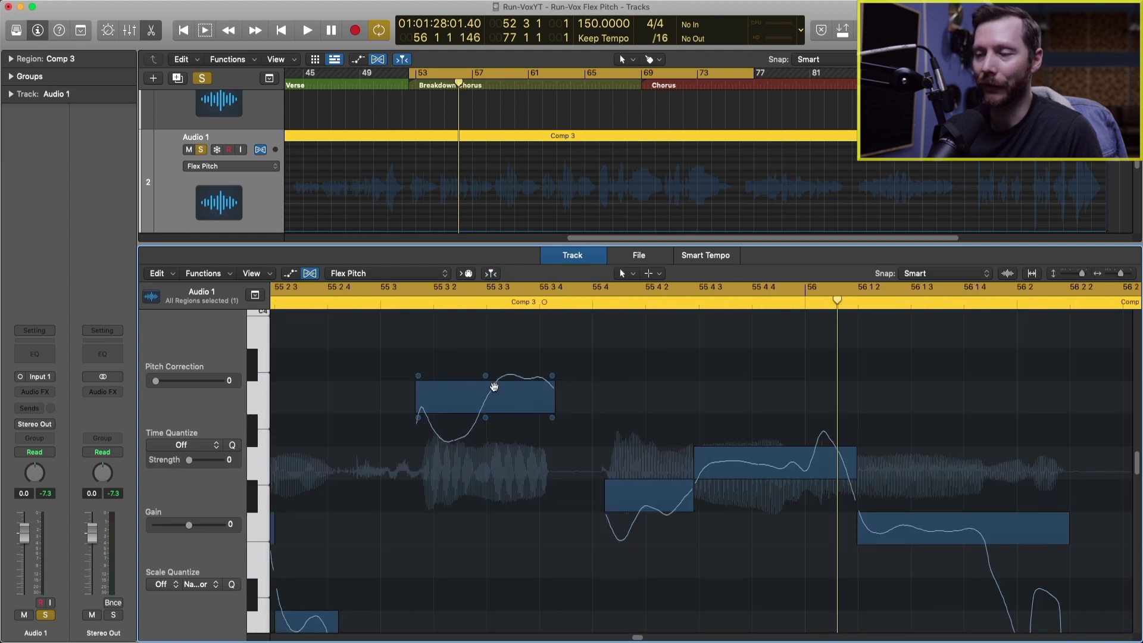
scroll(500, 387, down, 2)
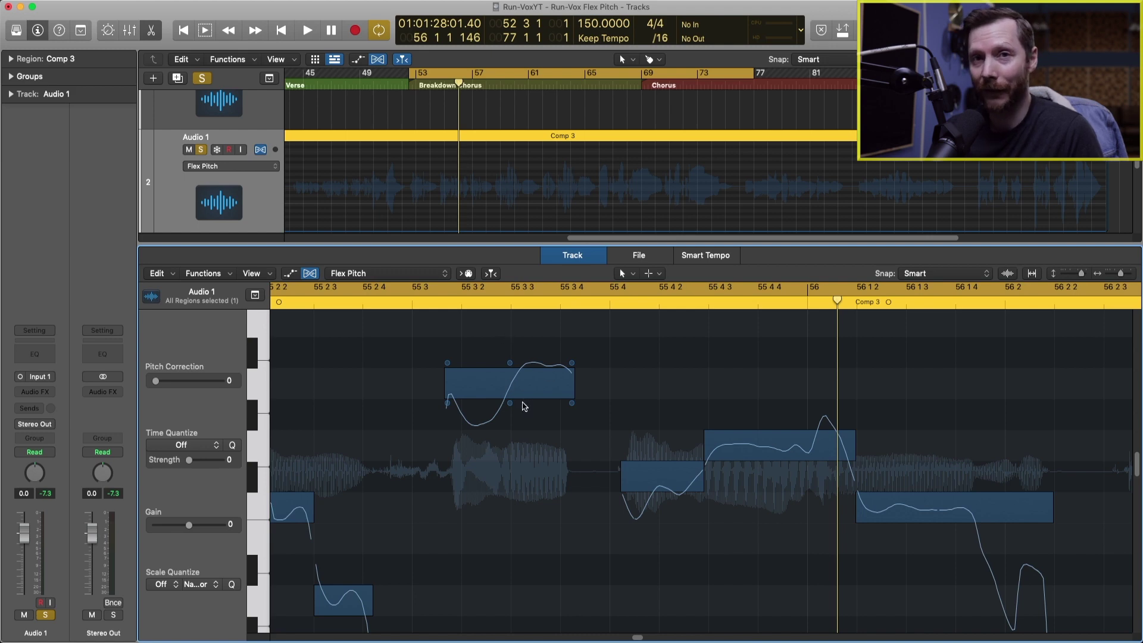
click(650, 277)
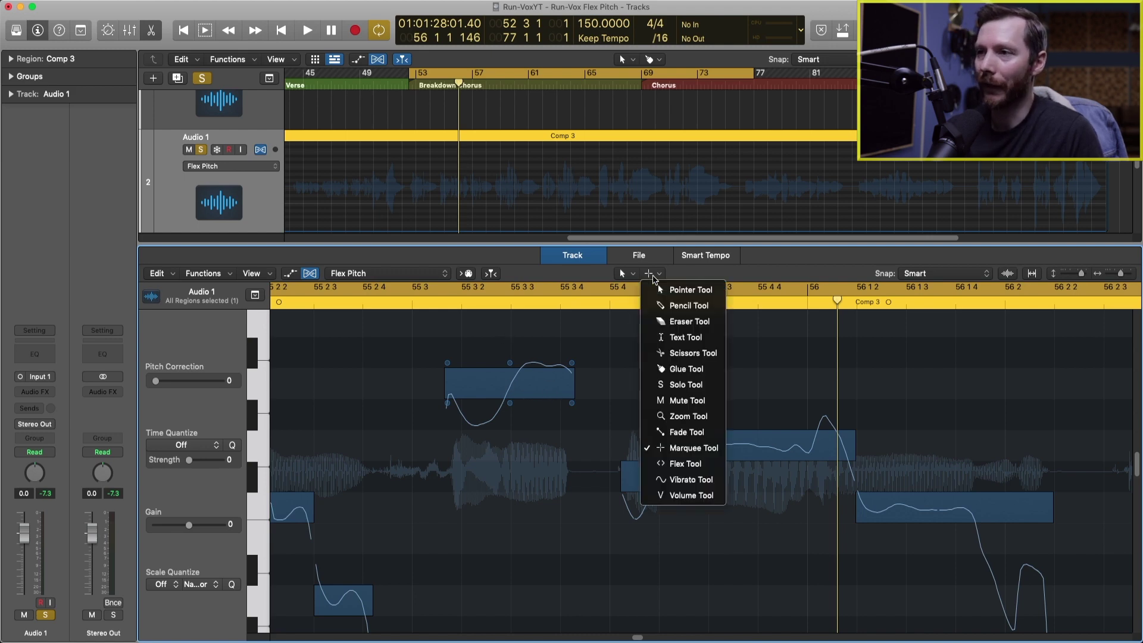
click(656, 353)
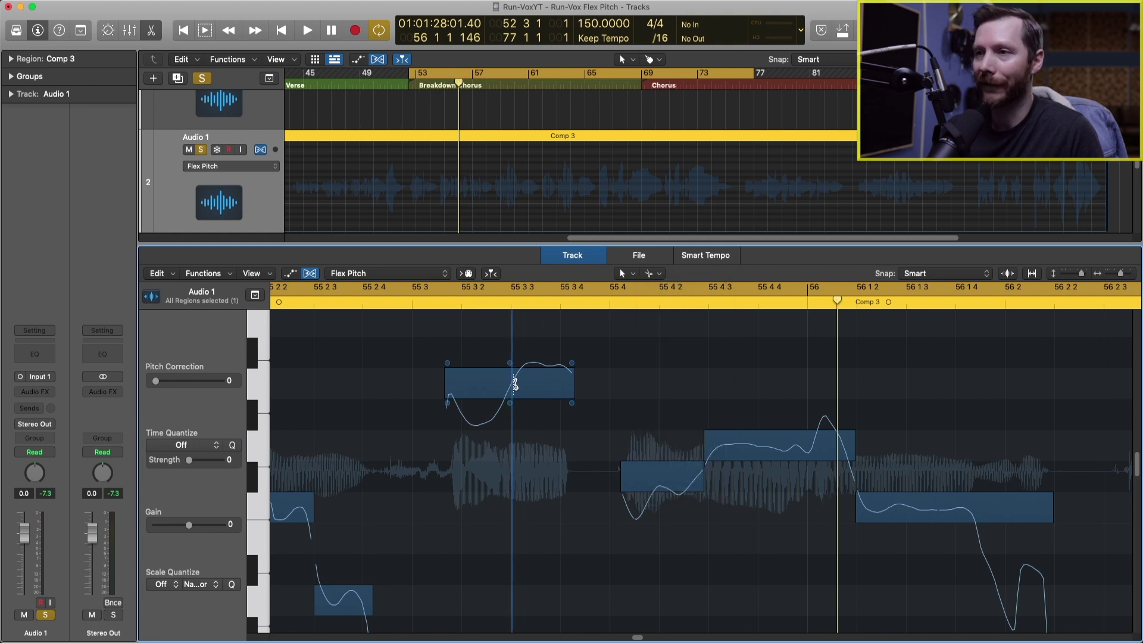
click(515, 384)
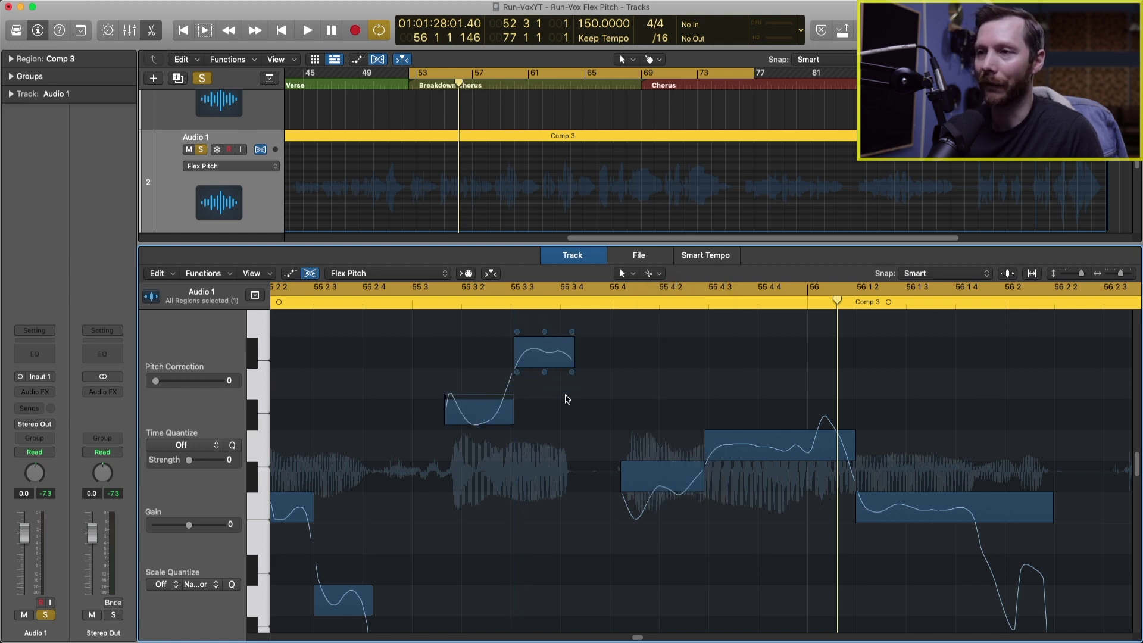
click(533, 361)
key(super+Up)
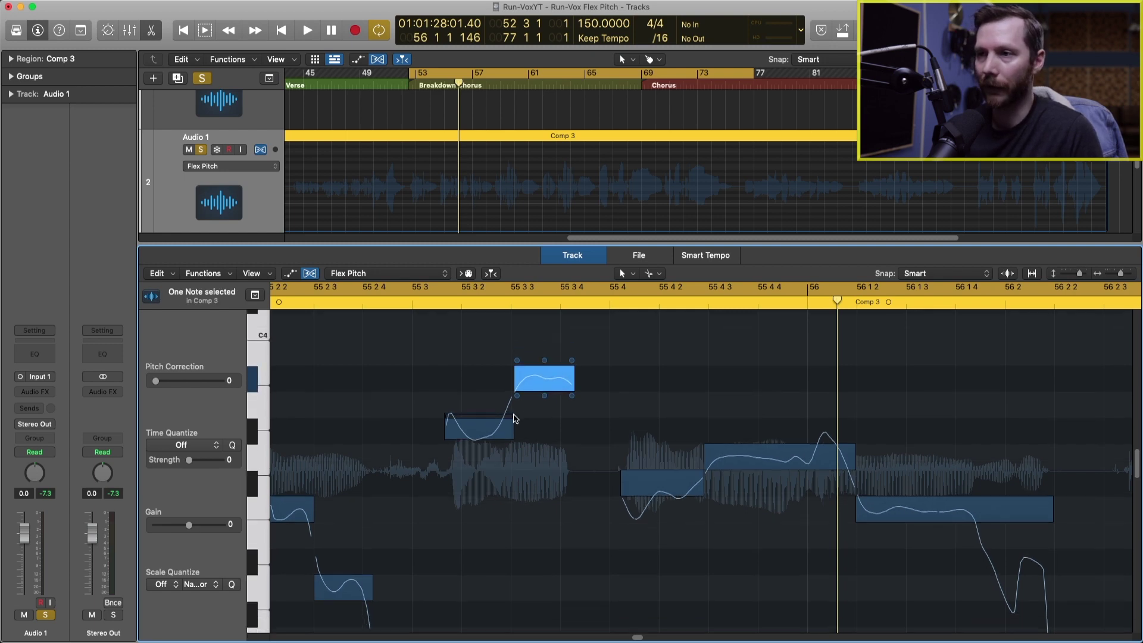
key(super+Left)
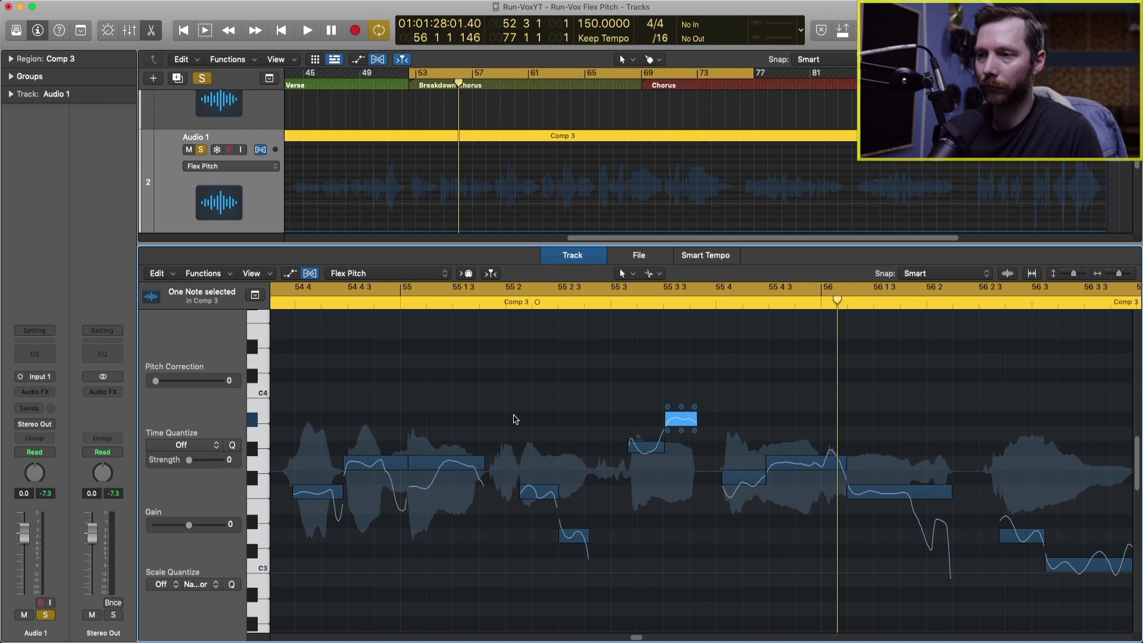
Play the passage around bar 55 to hear the drooping note
key(space)
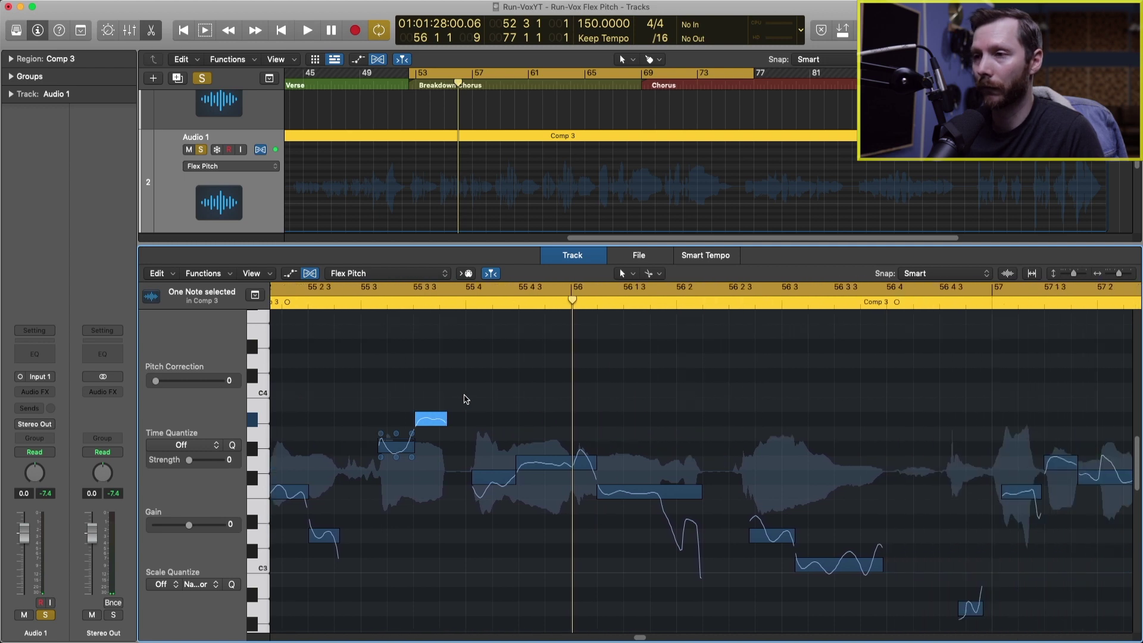
key(space)
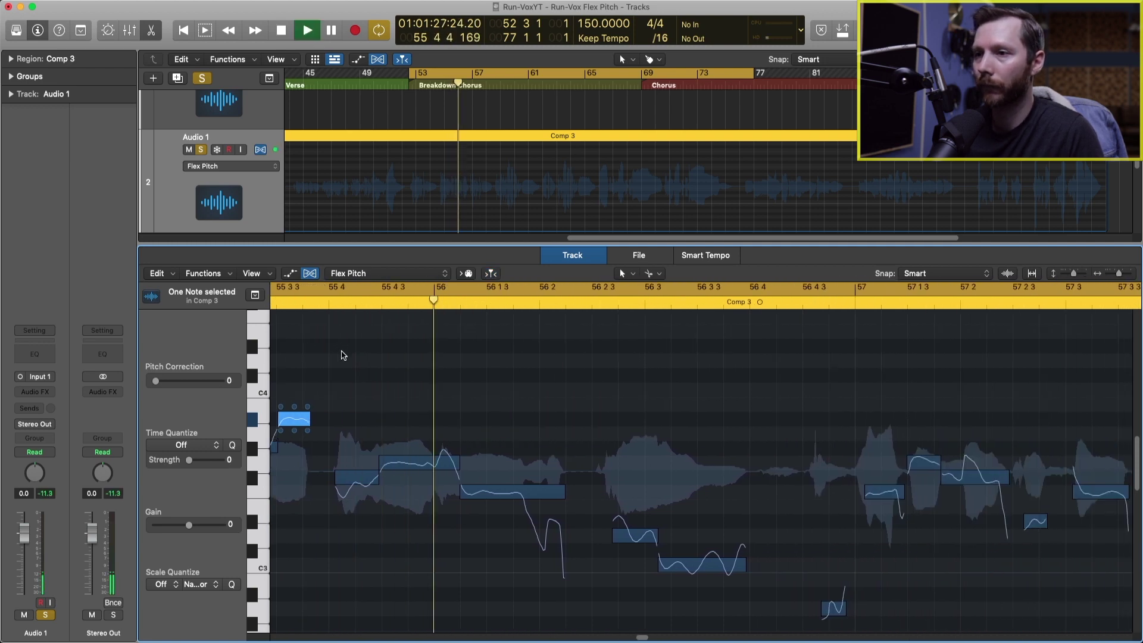
click(483, 441)
key(space)
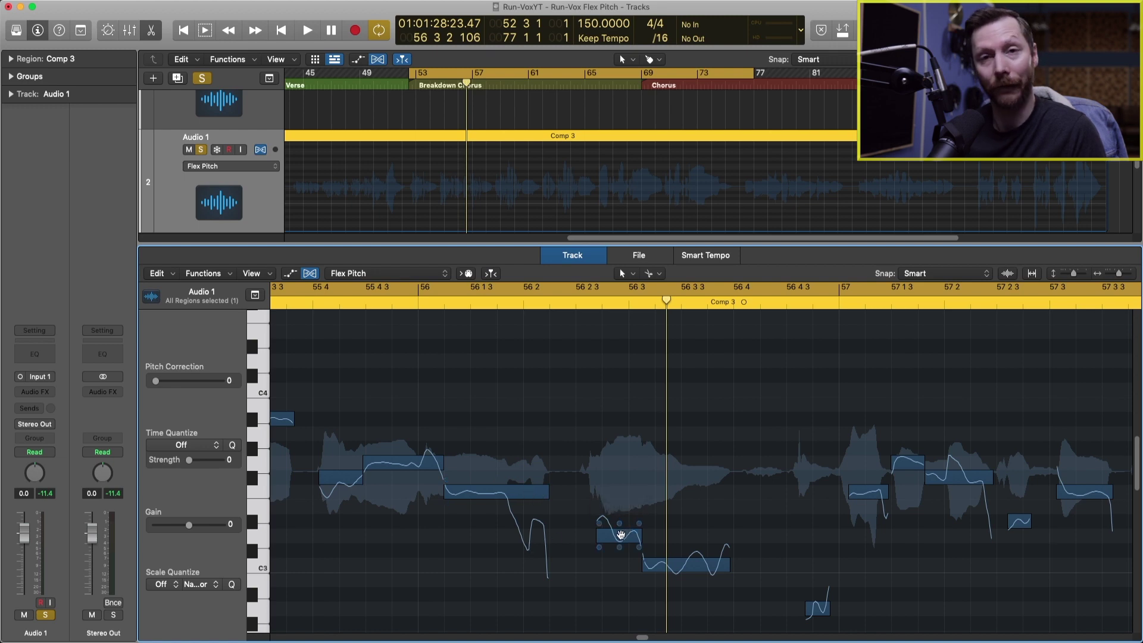
Split the long note after bar 56 1 twice, isolating the short pieces next to G3 and F3
super+click(534, 503)
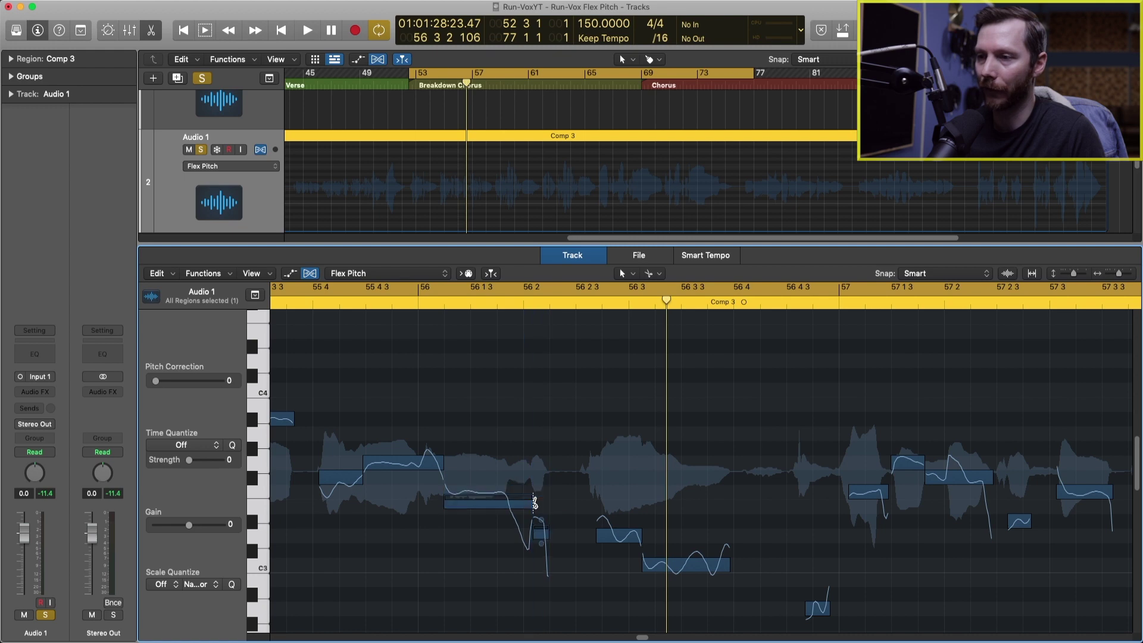
click(479, 504)
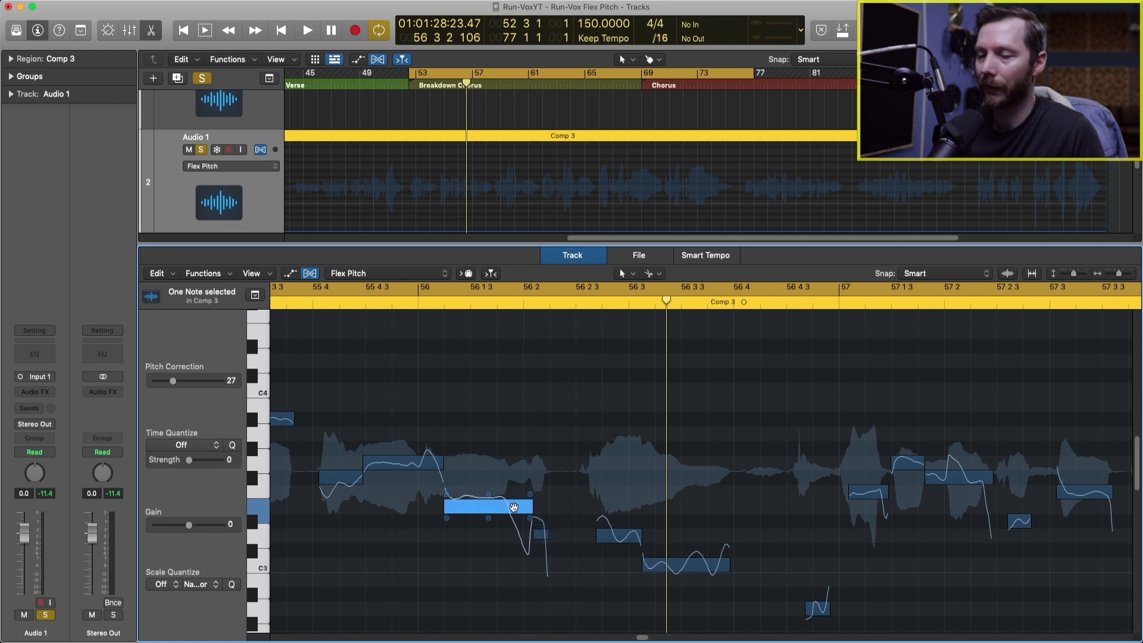
click(540, 534)
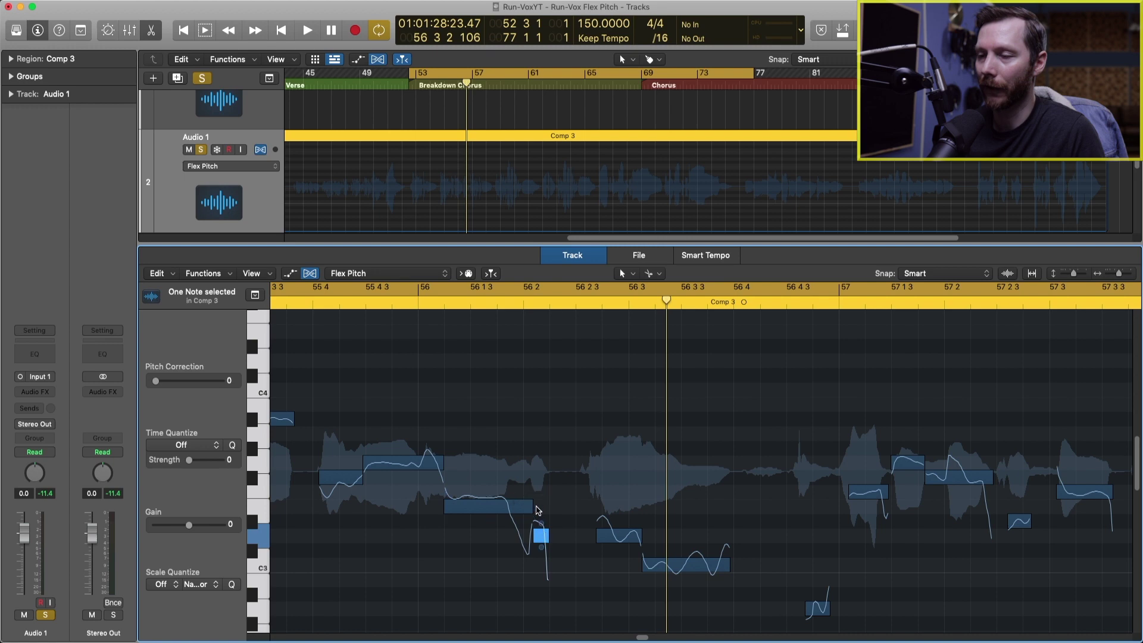
super+click(506, 507)
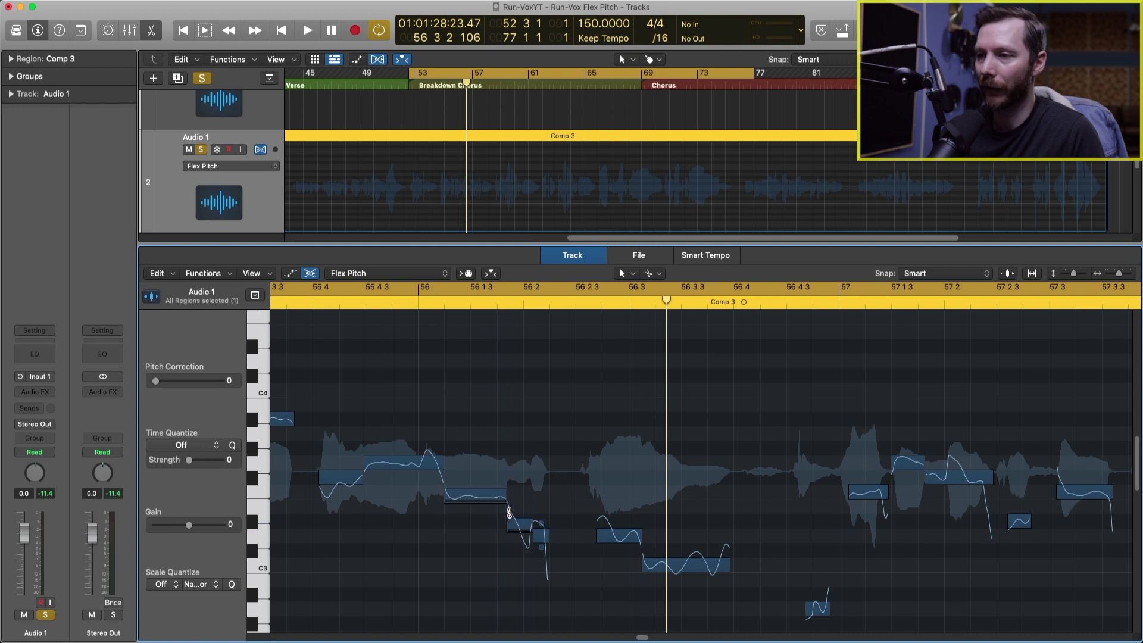
click(477, 495)
click(424, 463)
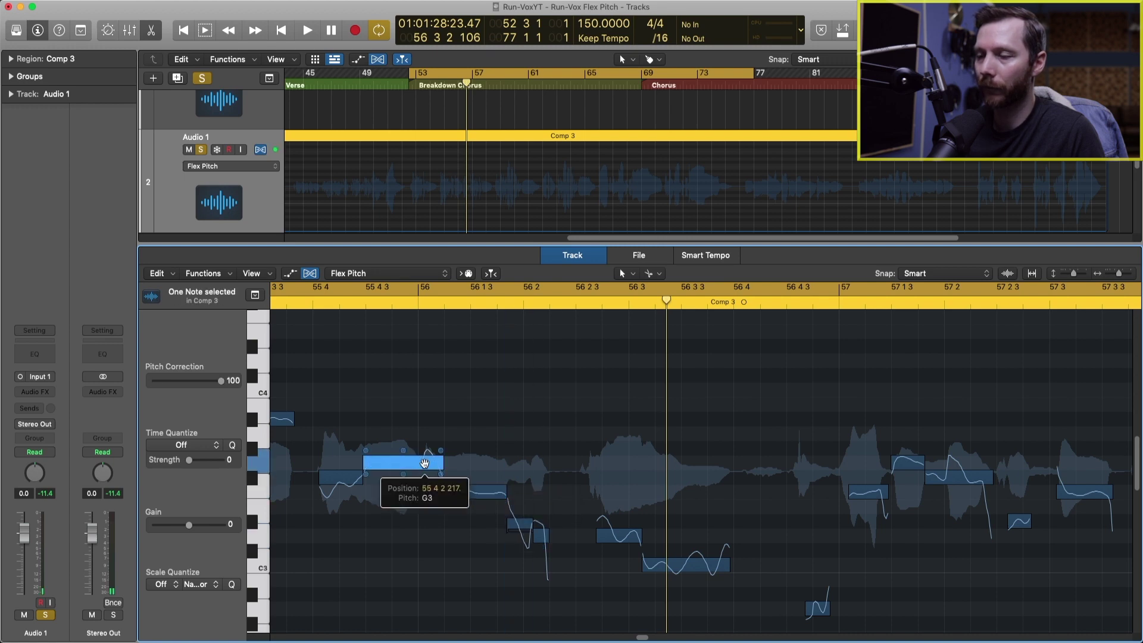
click(473, 492)
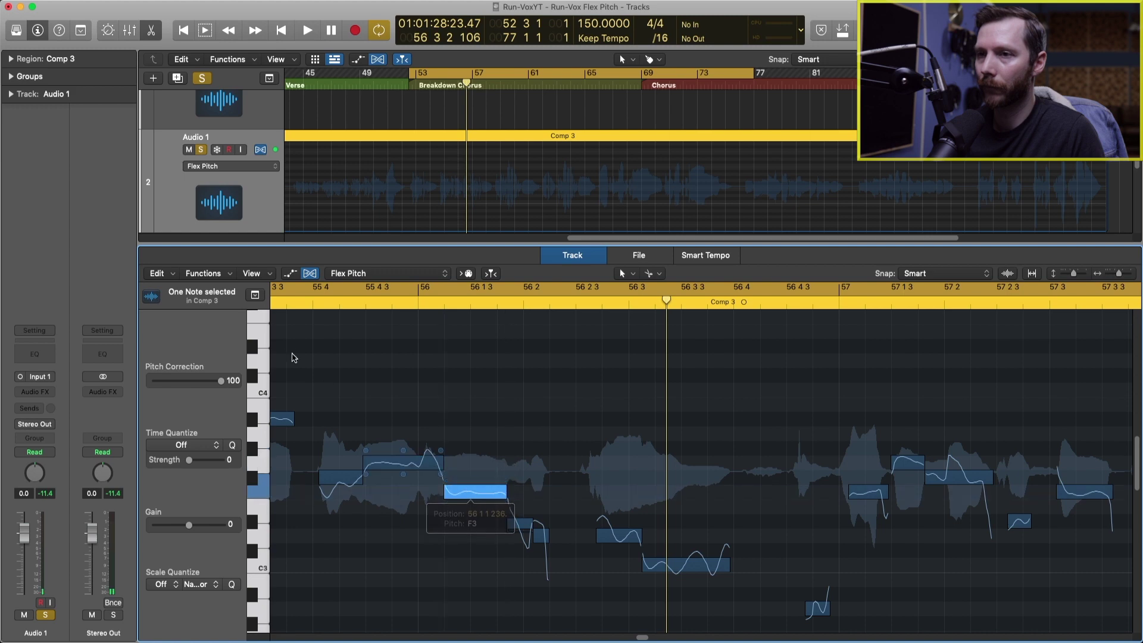
double_click(293, 303)
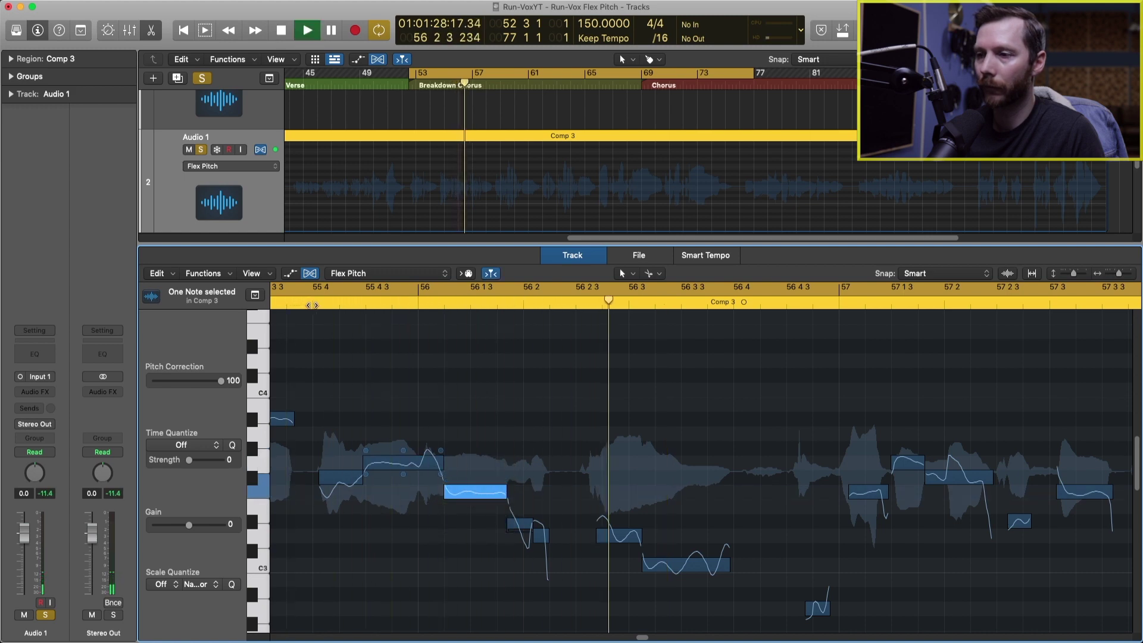
key(space)
Lower the short note near bar 56 2 by one semitone and play the passage back
click(520, 522)
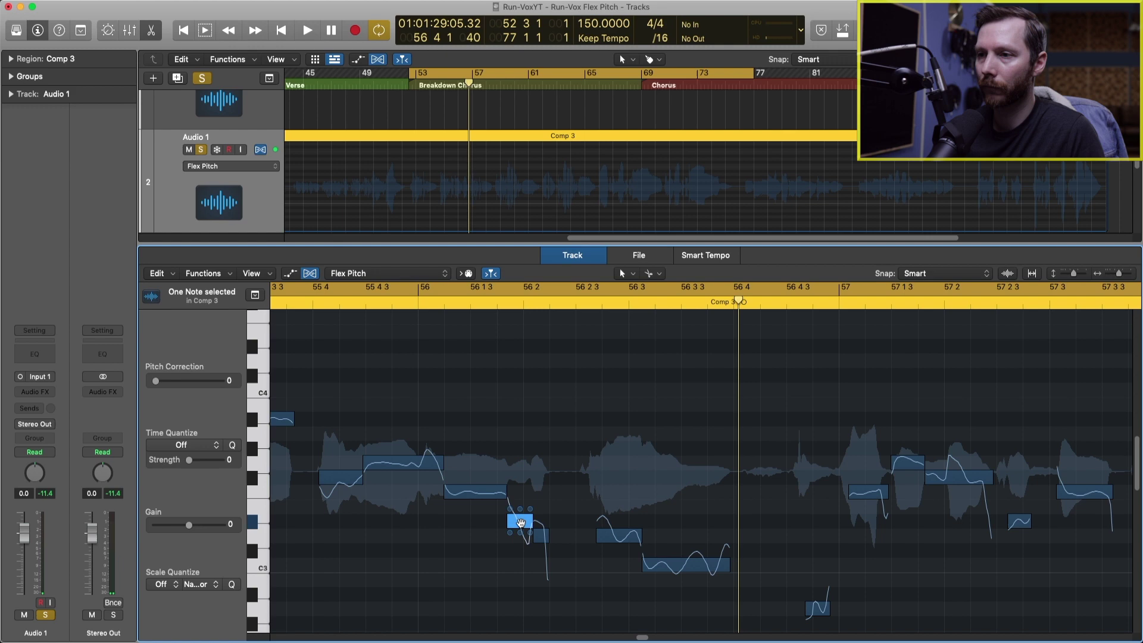
drag(520, 520, 521, 535)
click(541, 536)
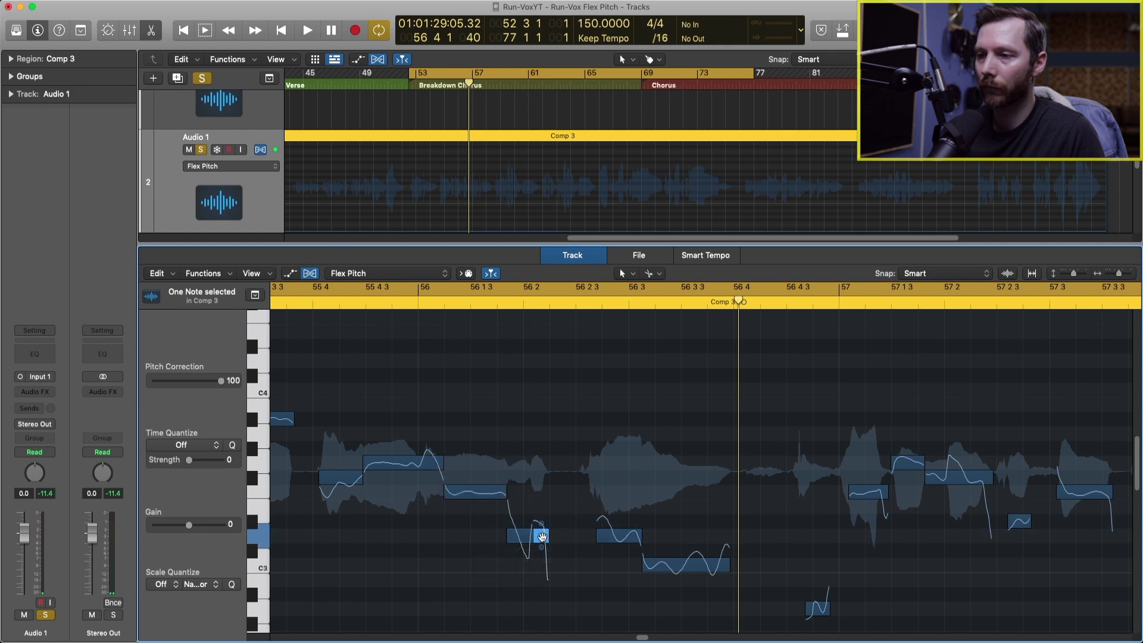
double_click(287, 303)
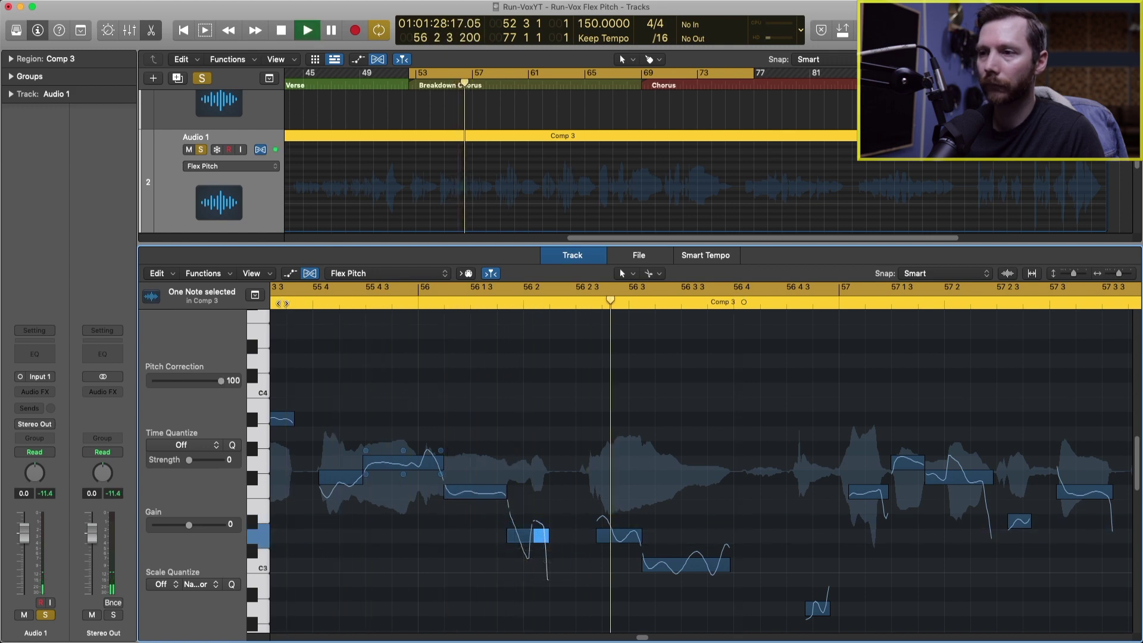
Split the notes after bar 57 2 where their pitch falls and snap one to its exact pitch
key(space)
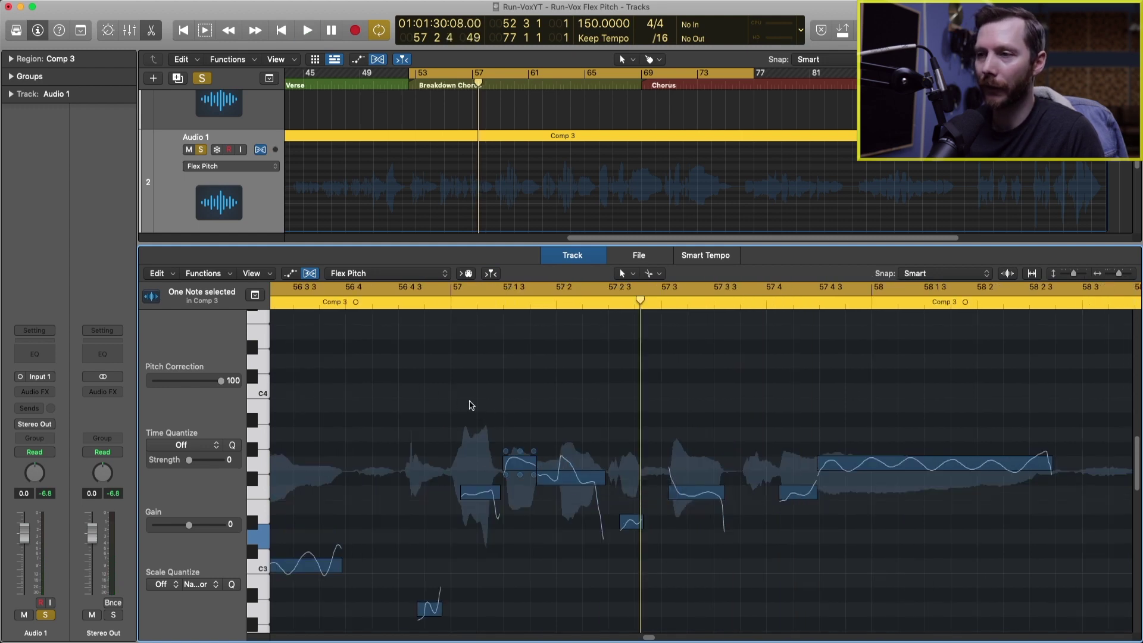
double_click(389, 307)
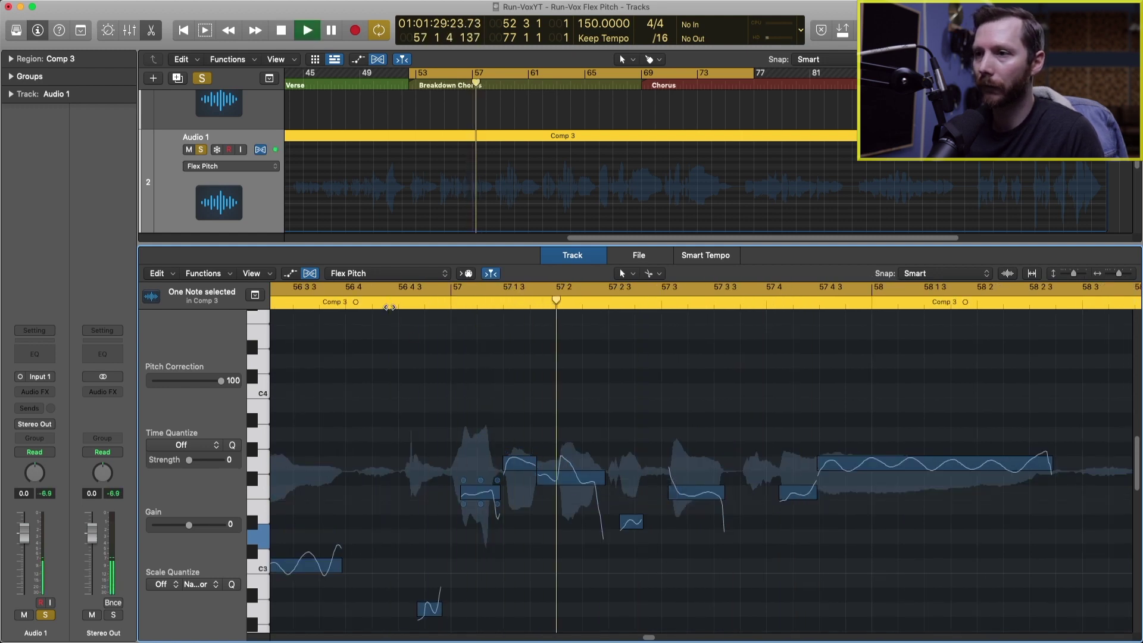
key(space)
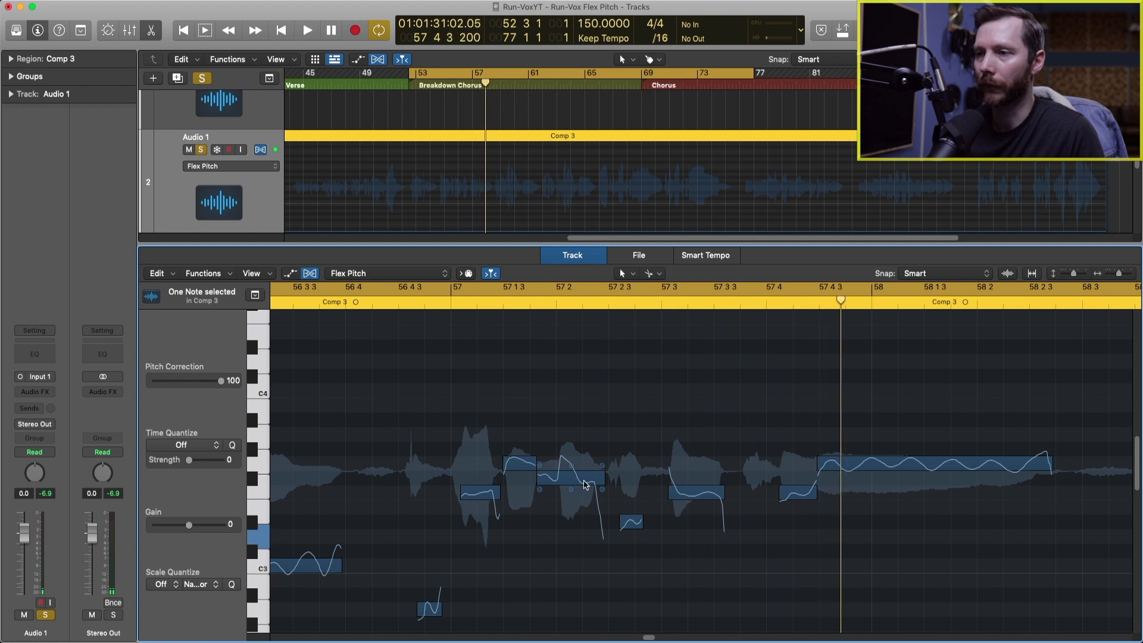
scroll(582, 485, right, 5)
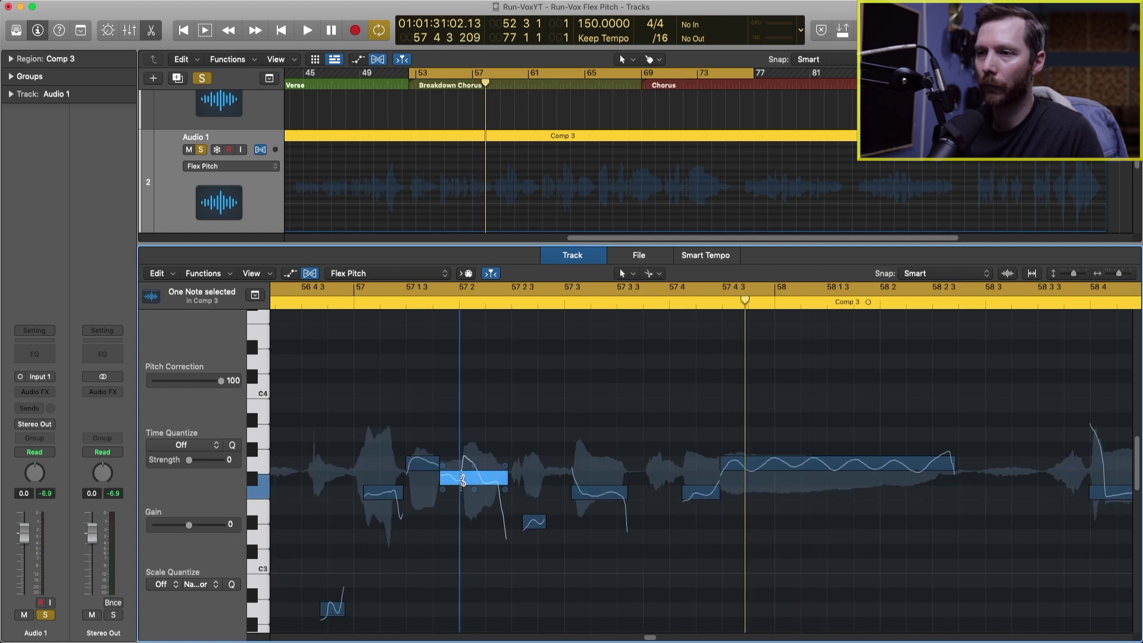
click(462, 484)
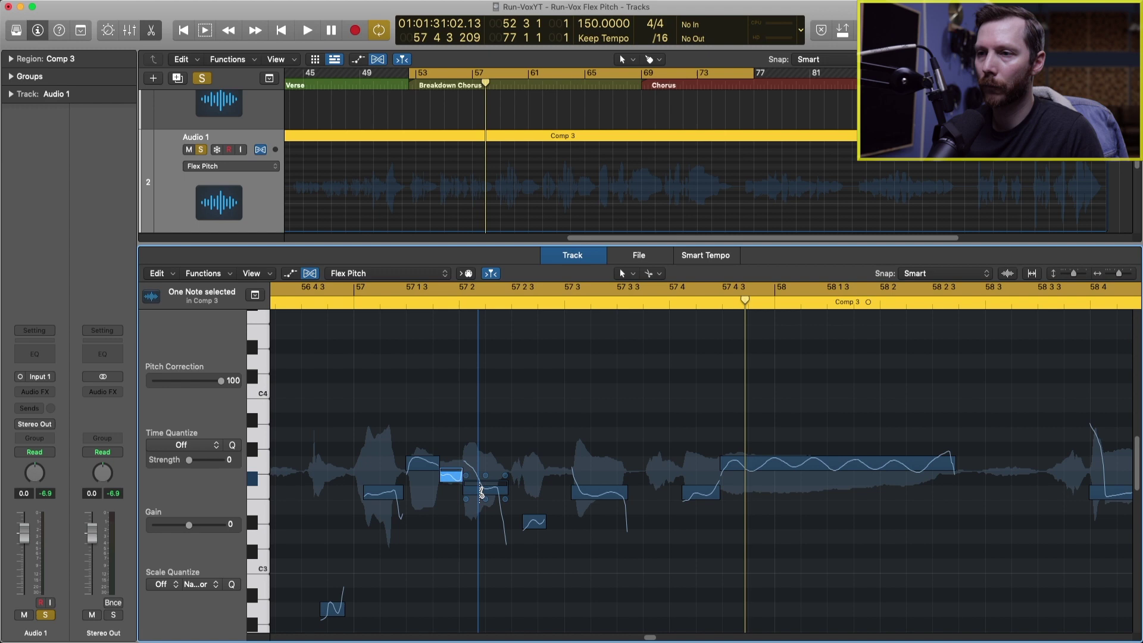
click(480, 493)
double_click(452, 476)
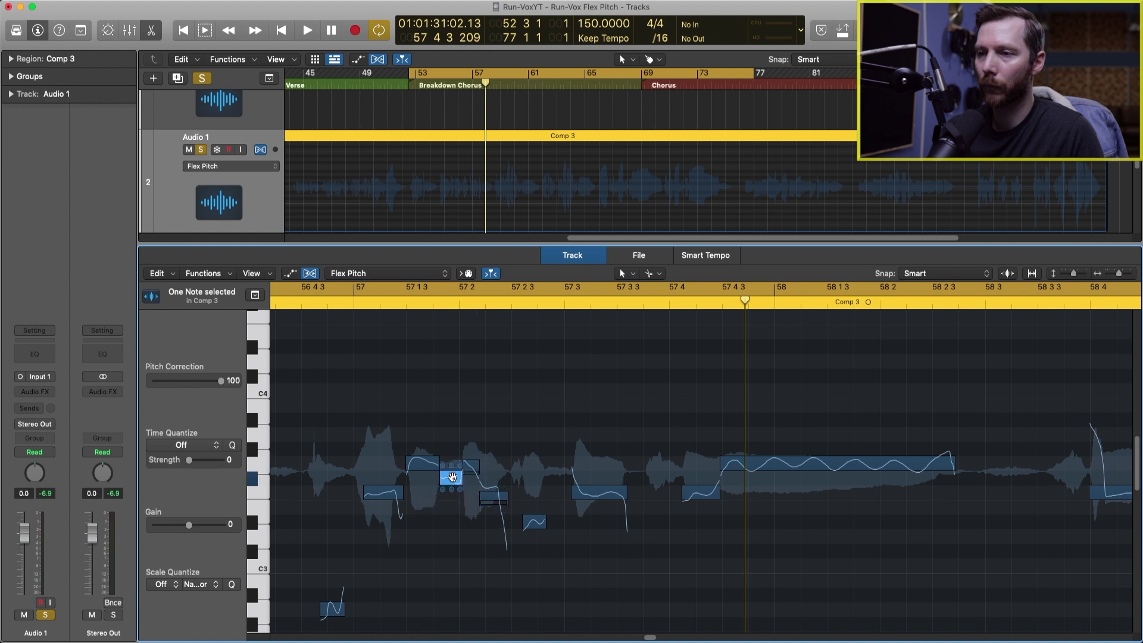
key(space)
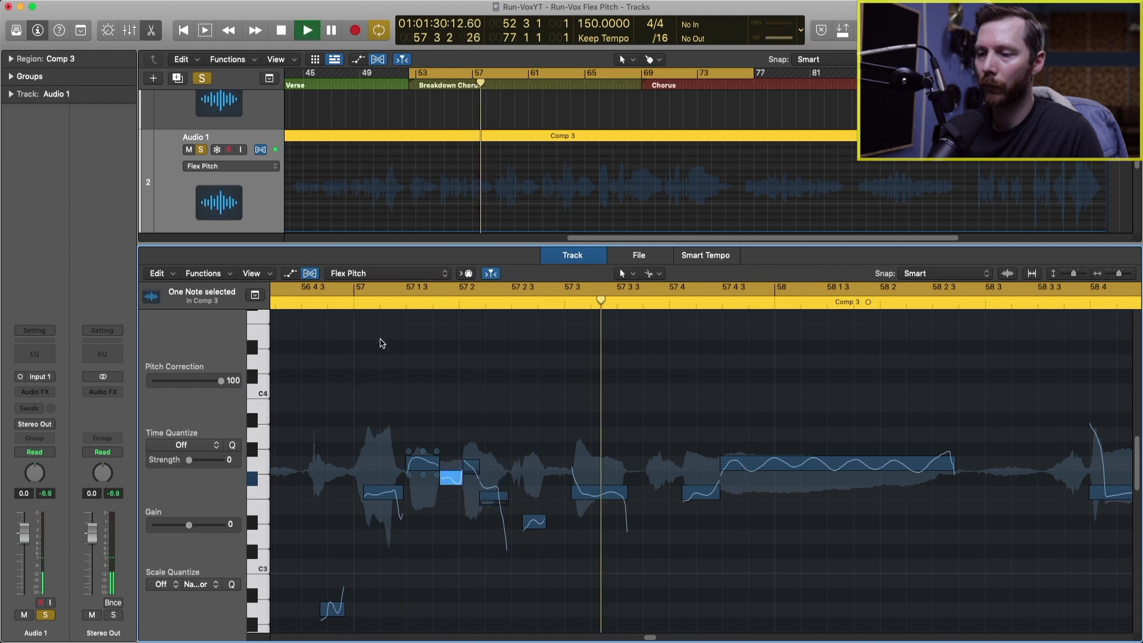
key(space)
Split the note near 57 2 and lower its tail about two semitones
click(498, 499)
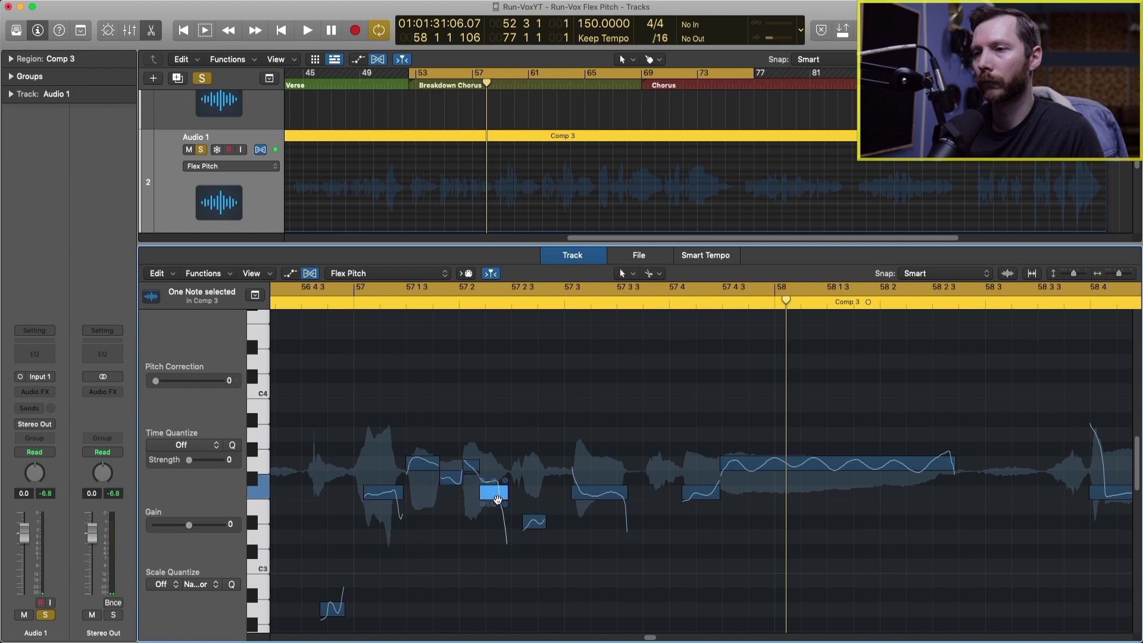
click(500, 499)
drag(503, 494, 503, 523)
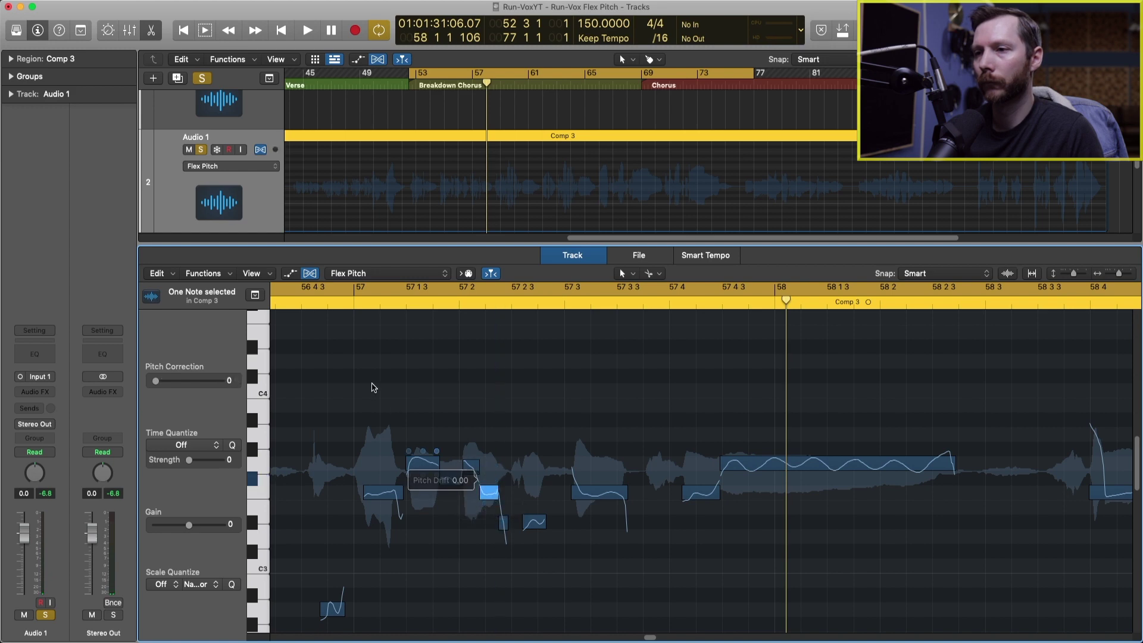
key(space)
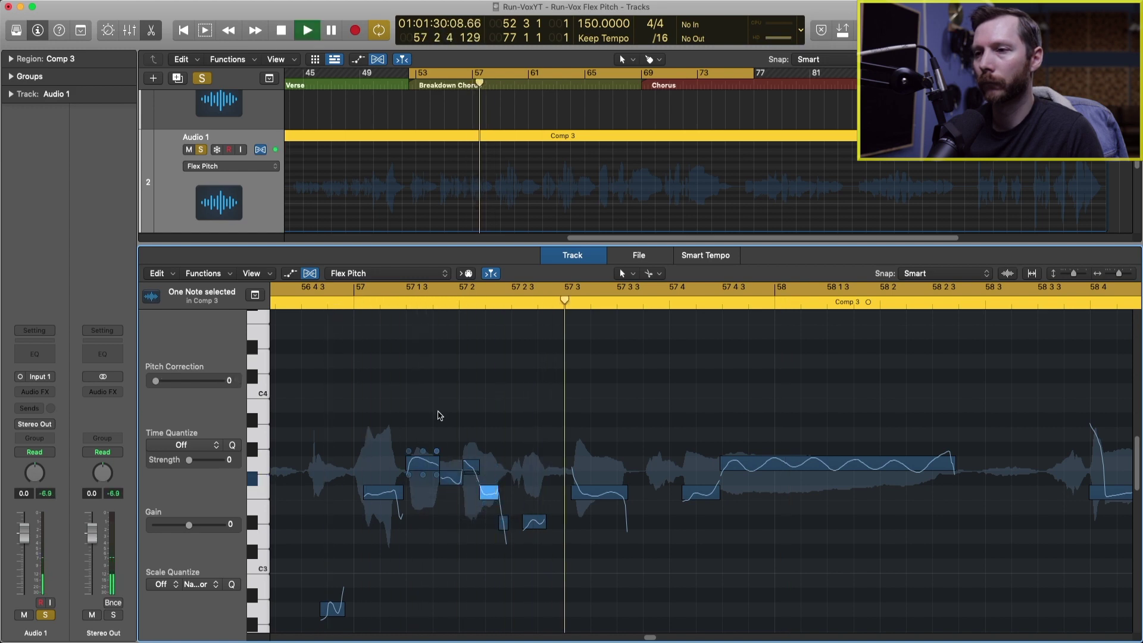
key(space)
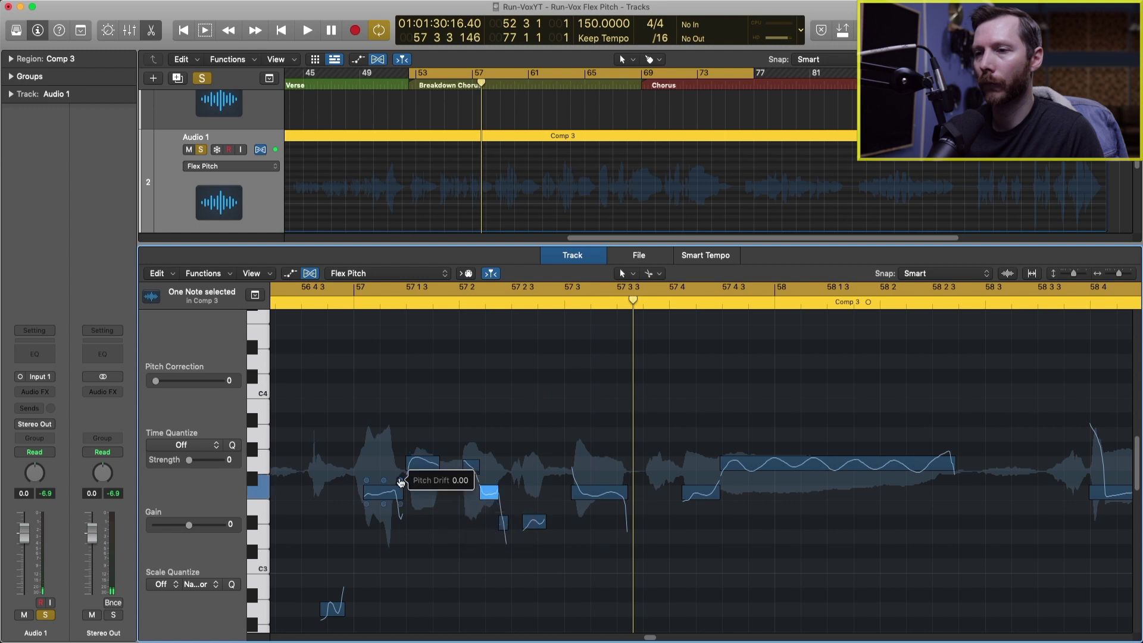
Lower the stray note one semitone to F3 and audition from 56 4 3
drag(452, 483, 451, 492)
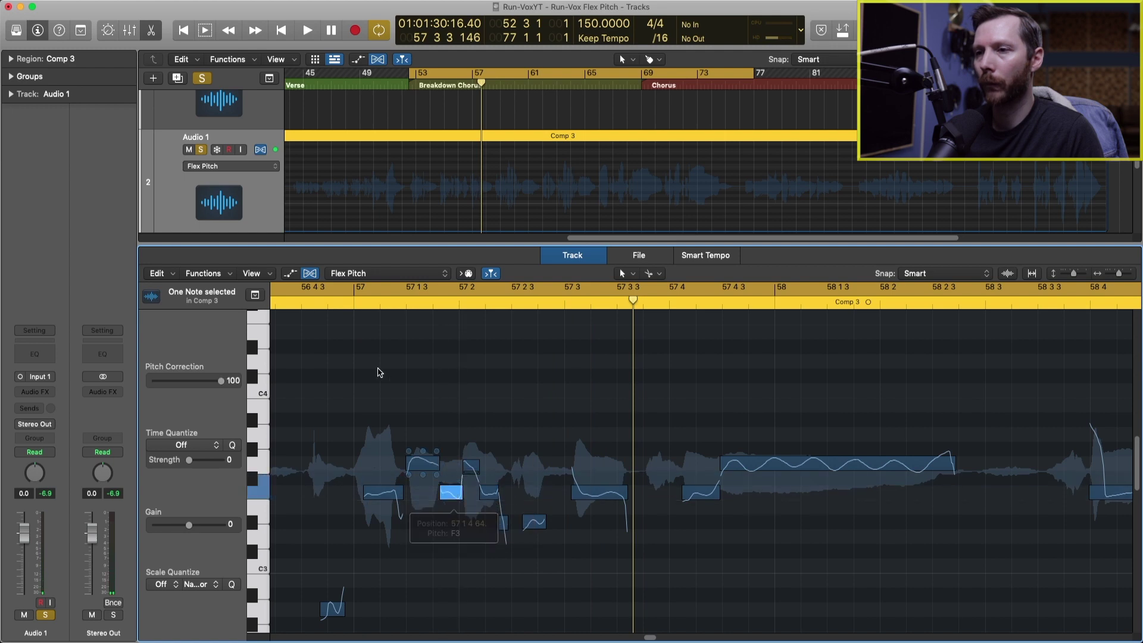
key(space)
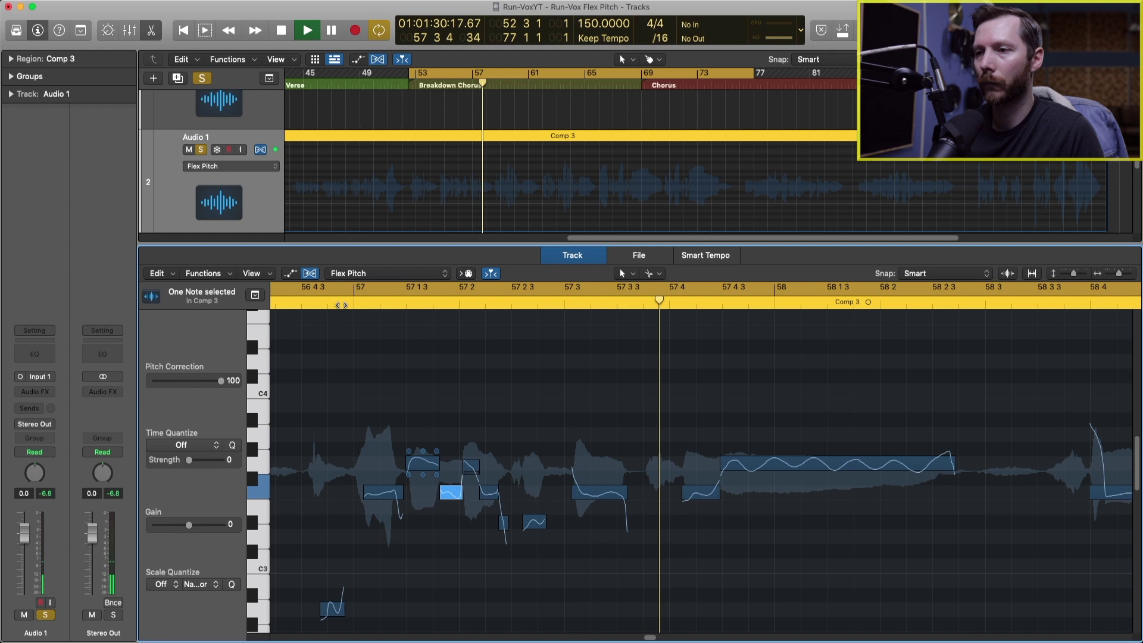
key(space)
click(470, 464)
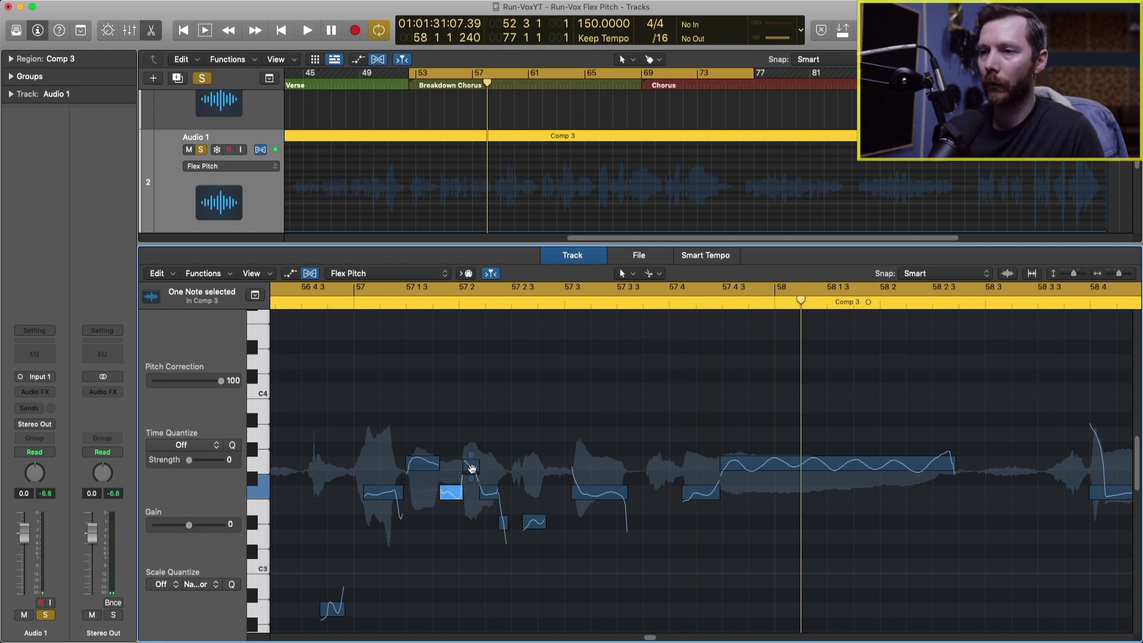
key(space)
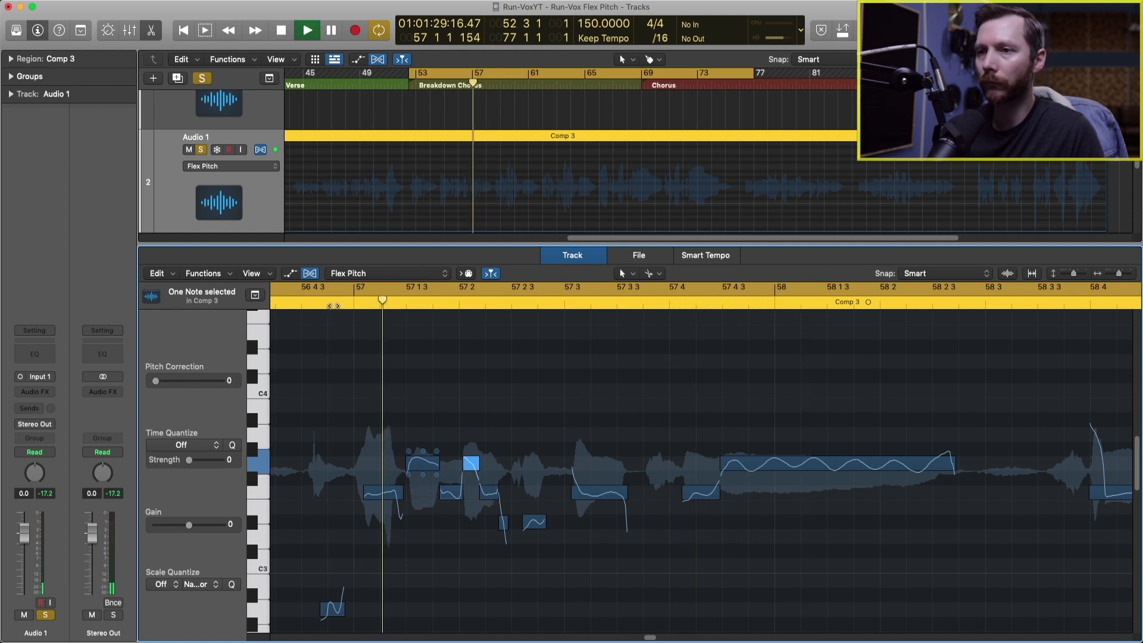
key(space)
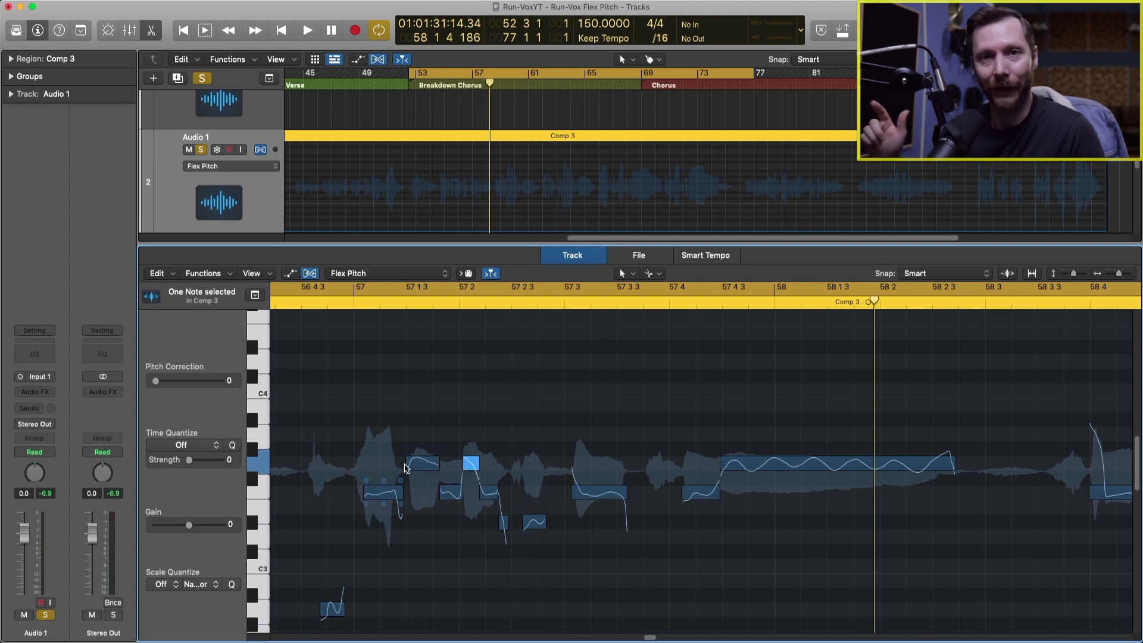
Play the phrase from about bar 58 3 twice to hear its stray notes
key(space)
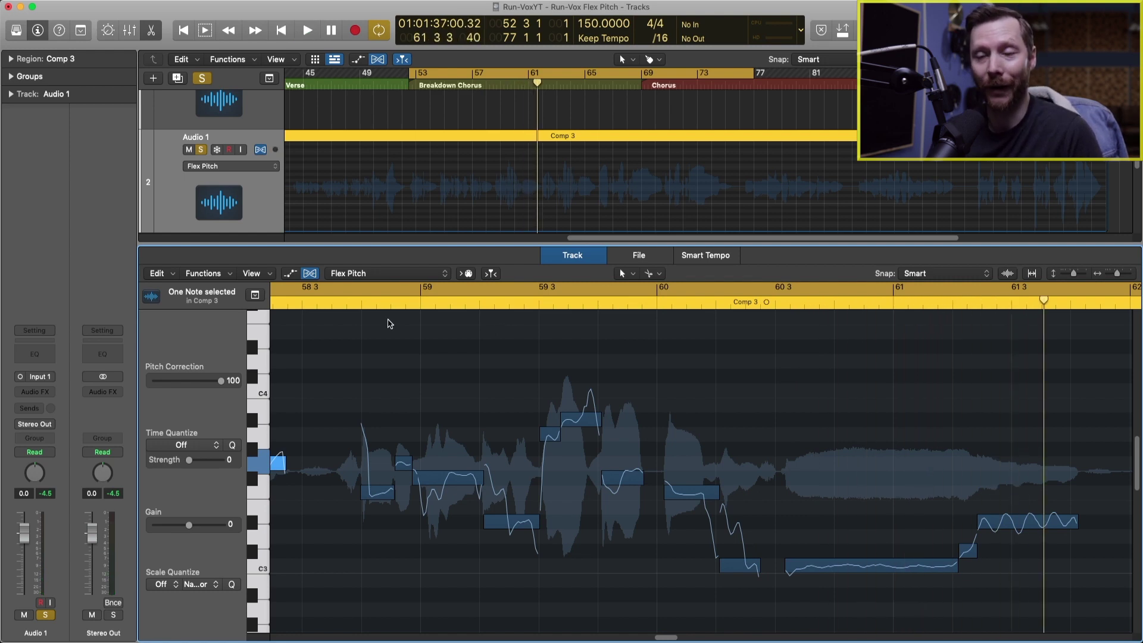
double_click(343, 304)
key(space)
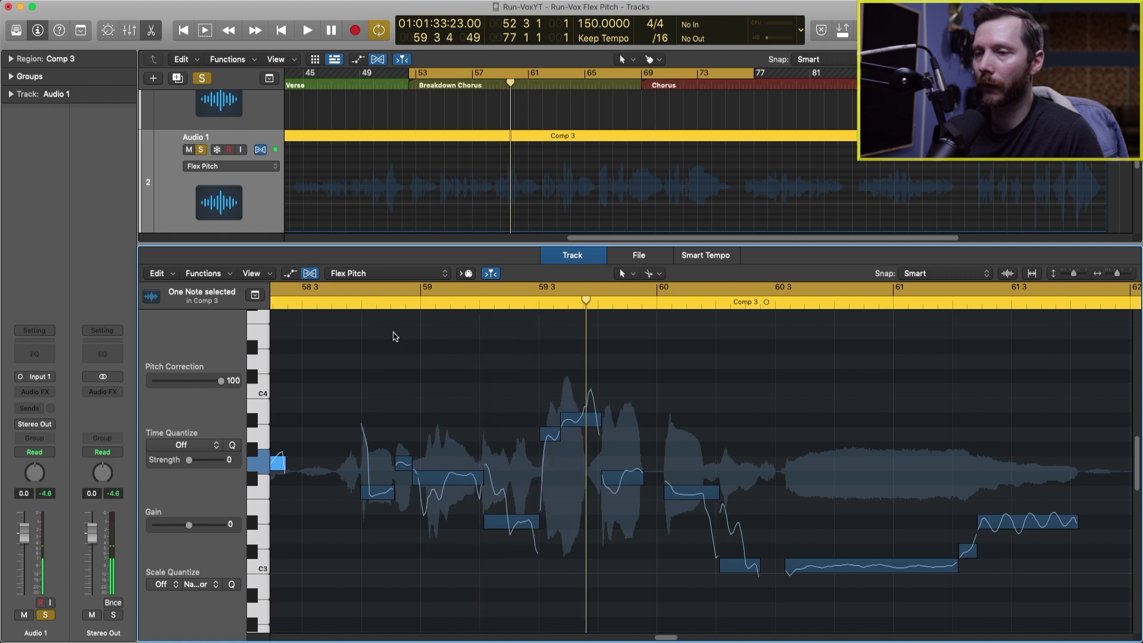
double_click(344, 304)
key(space)
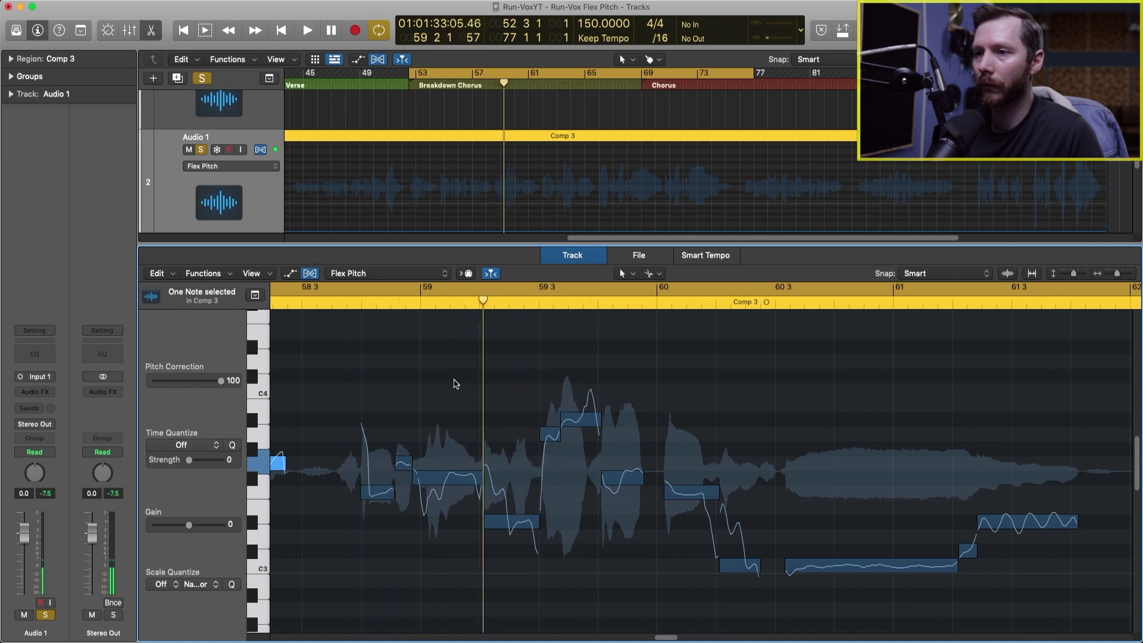
Split the note near bar 59, raise the small piece one semitone, and play from 58 3
click(448, 484)
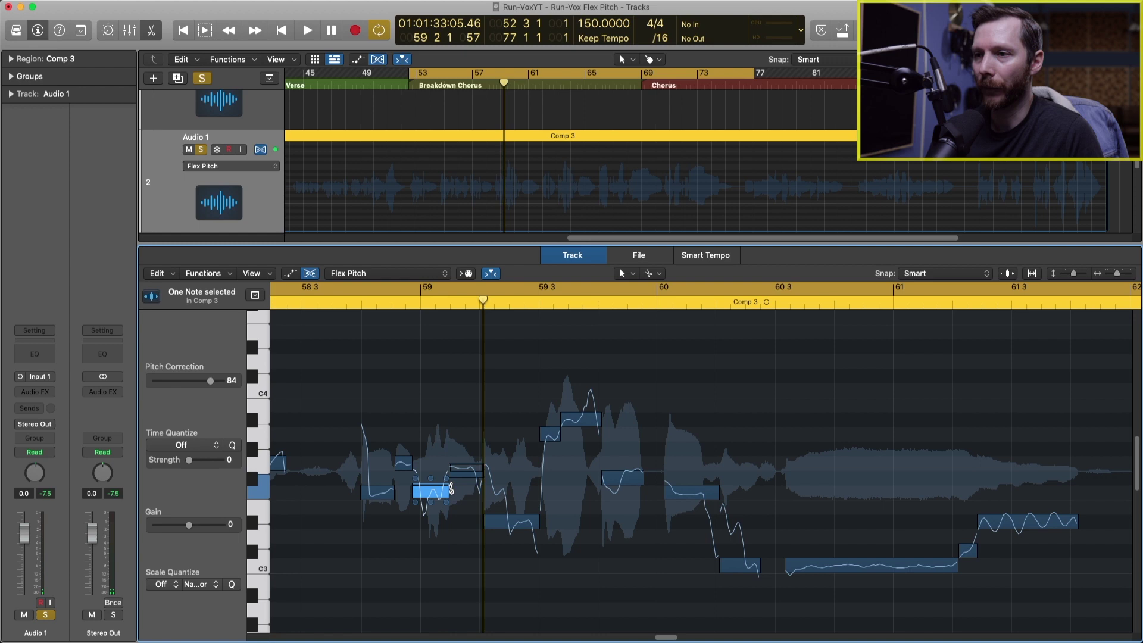
click(462, 474)
drag(464, 477, 464, 463)
click(347, 304)
key(space)
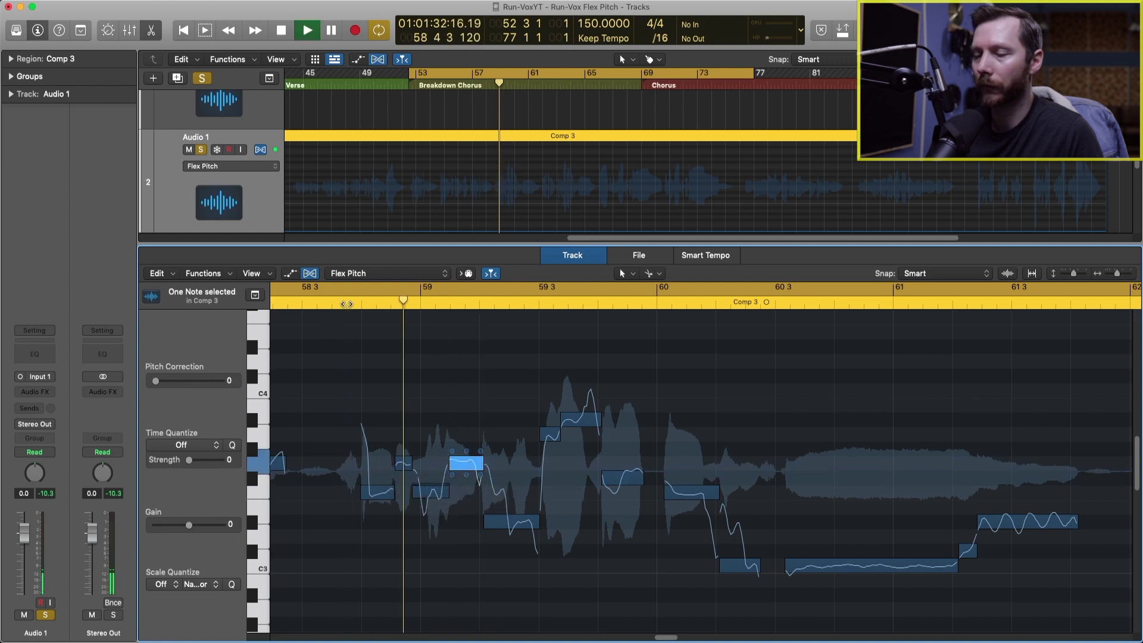
Split the lower note near 59 2 and raise its piece about two semitones
click(519, 528)
drag(499, 526, 498, 500)
click(498, 500)
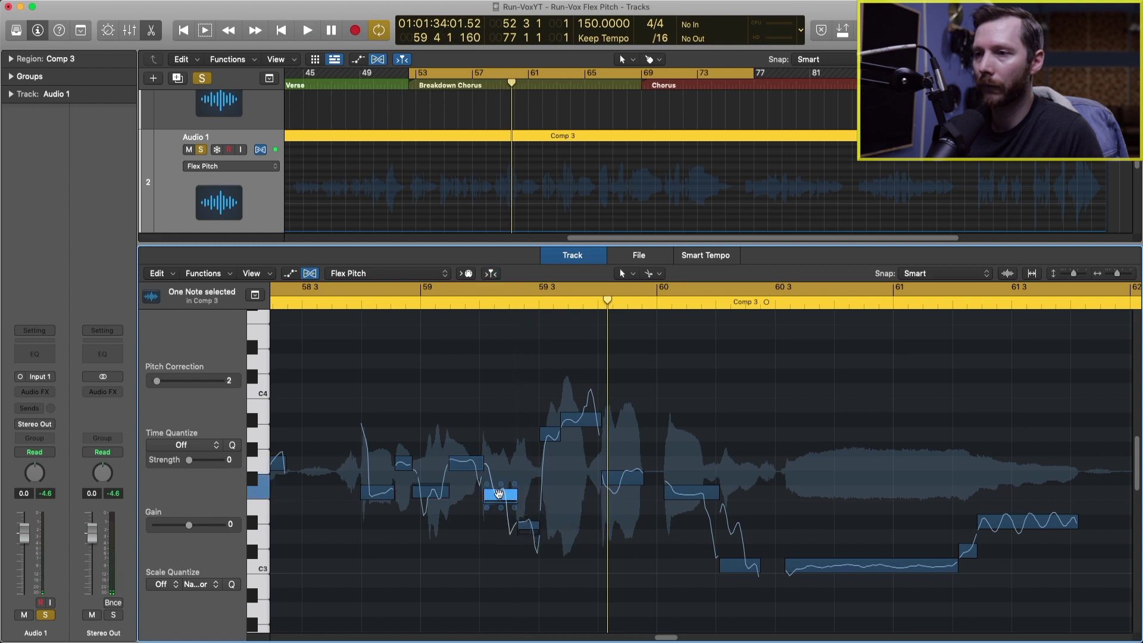
click(525, 523)
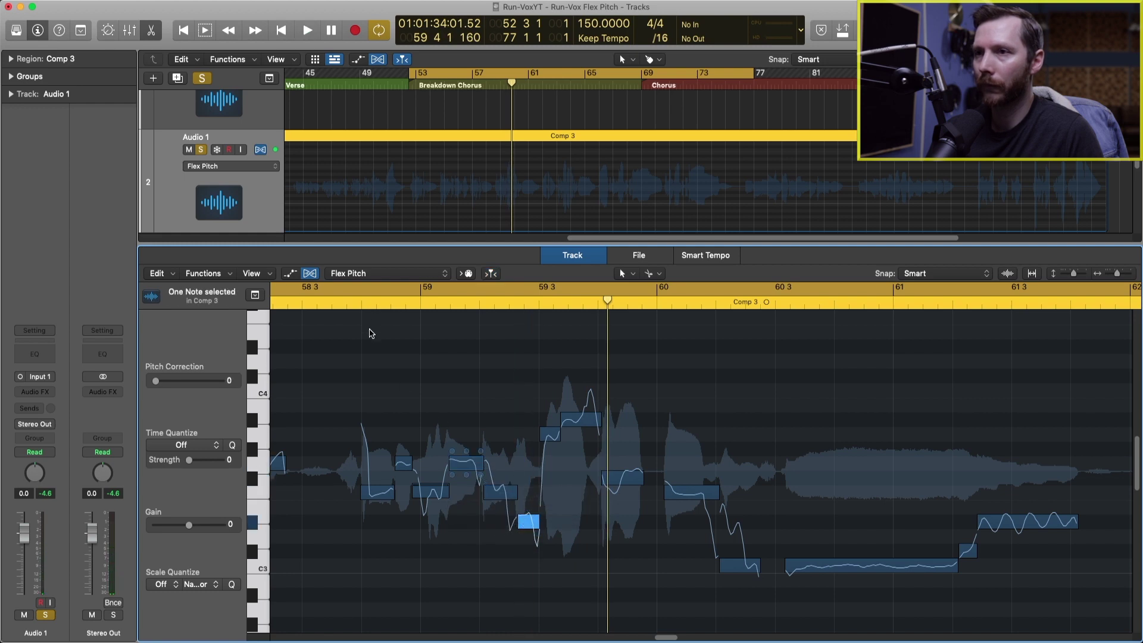
key(space)
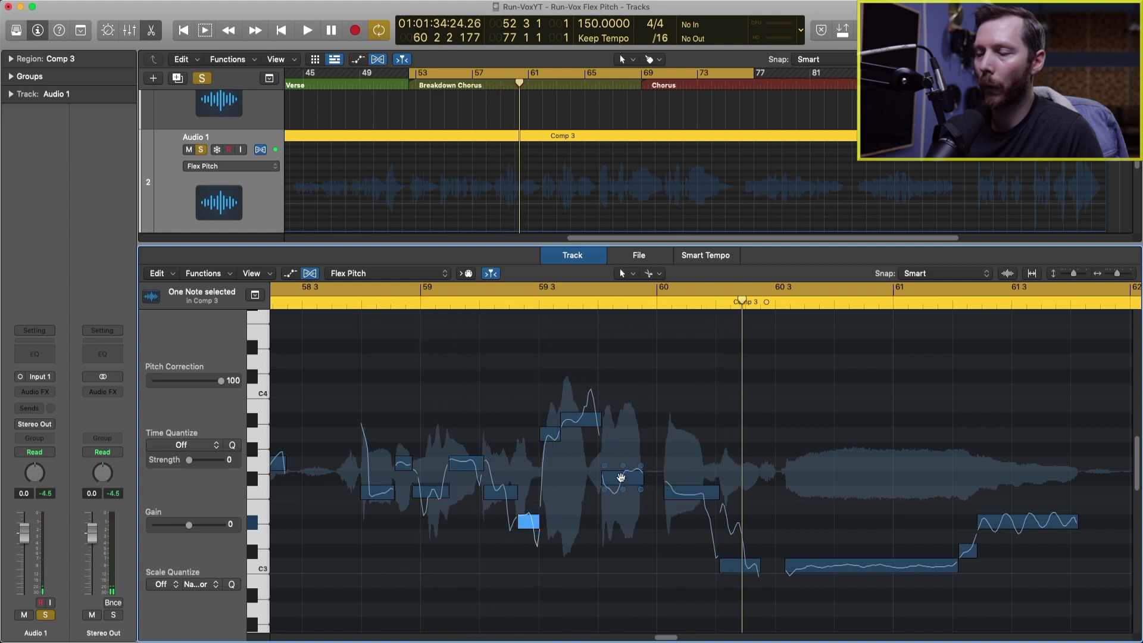
Raise the note near 59 4 to G3, split it in two, and audition
drag(621, 477, 617, 458)
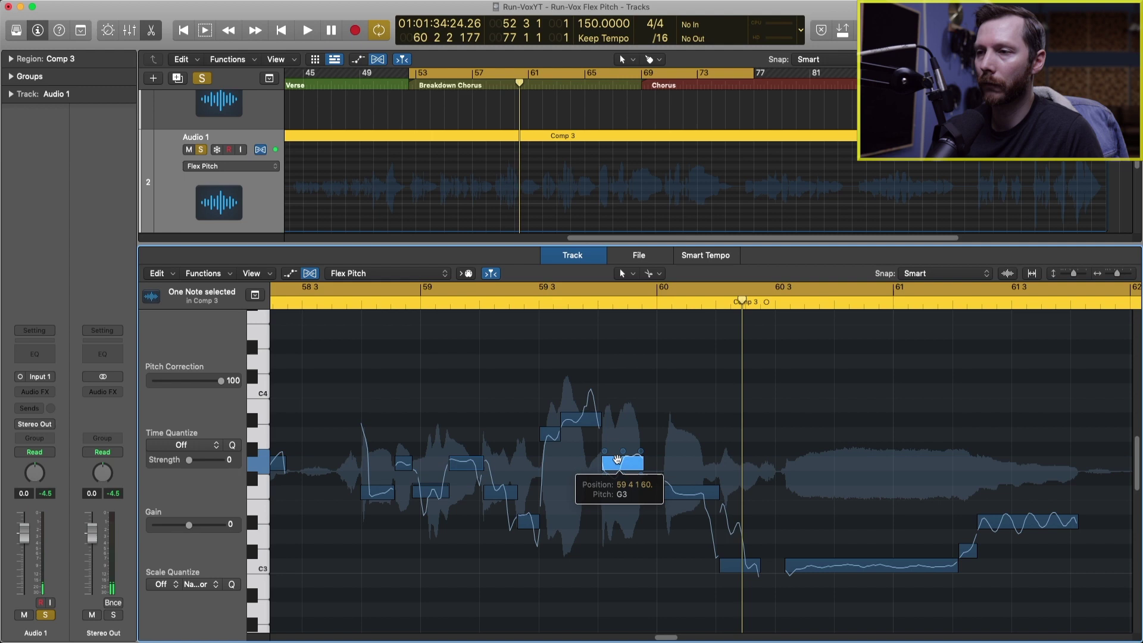
key(space)
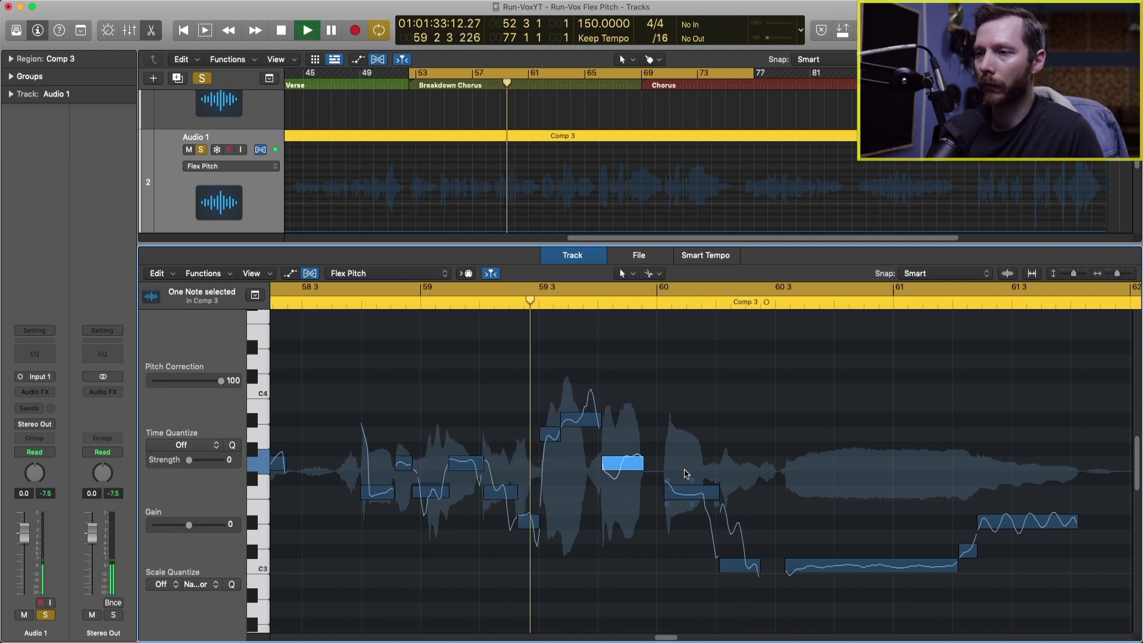
key(space)
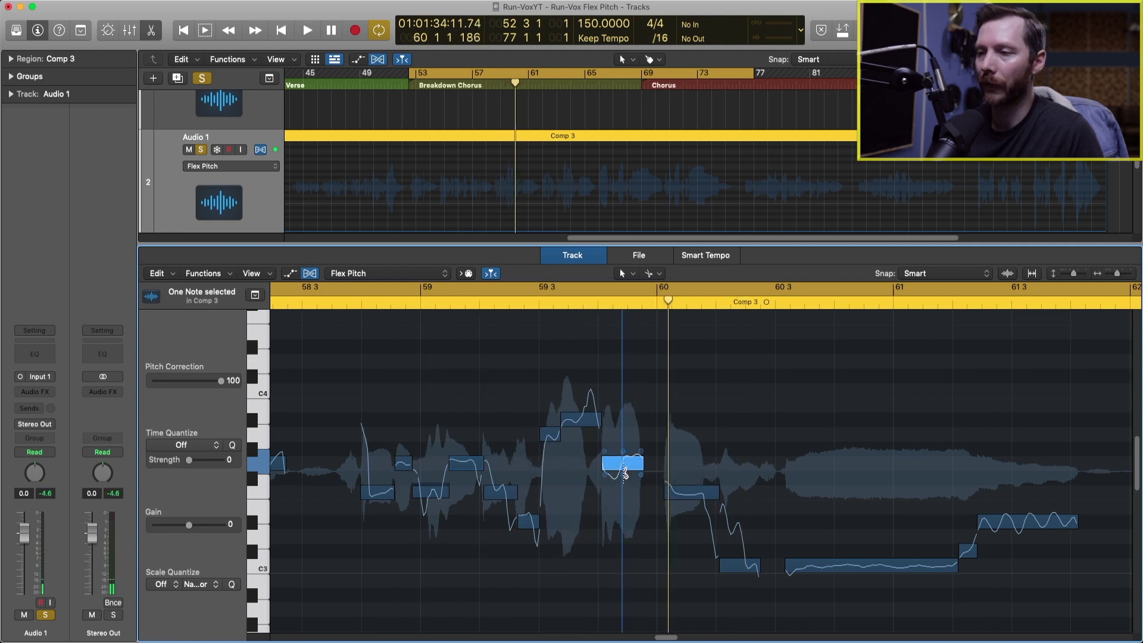
click(625, 474)
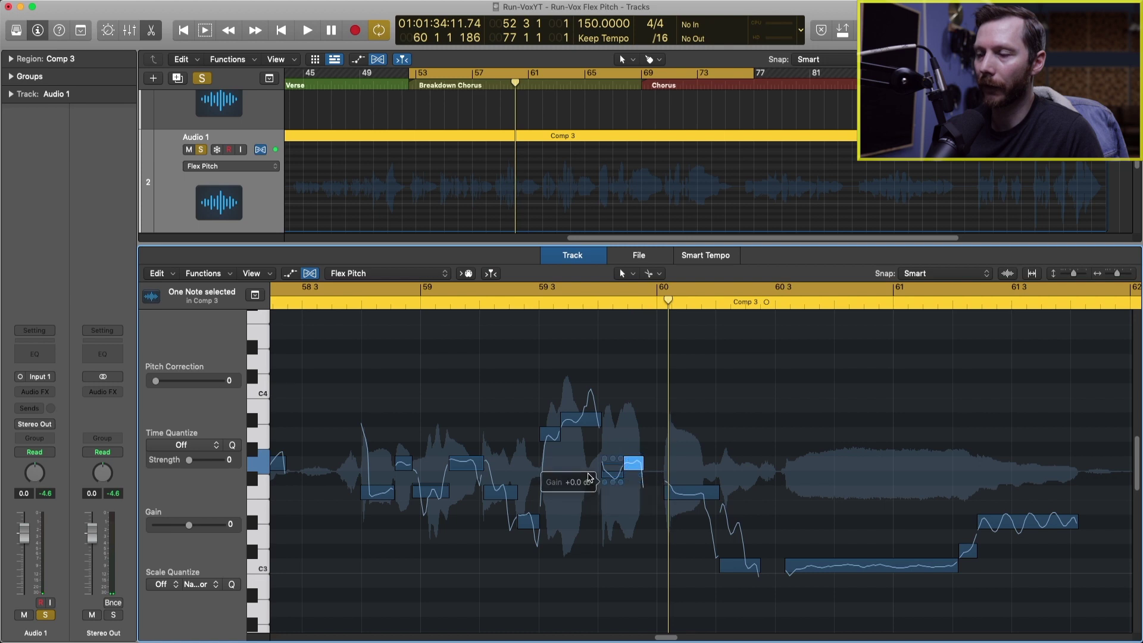
double_click(369, 307)
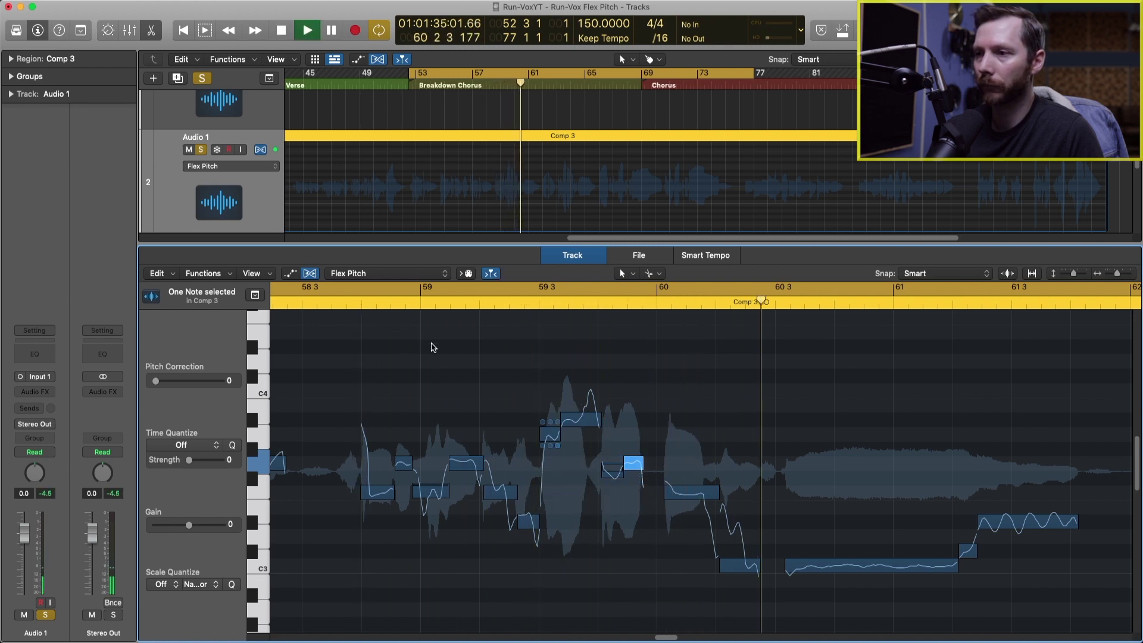
key(space)
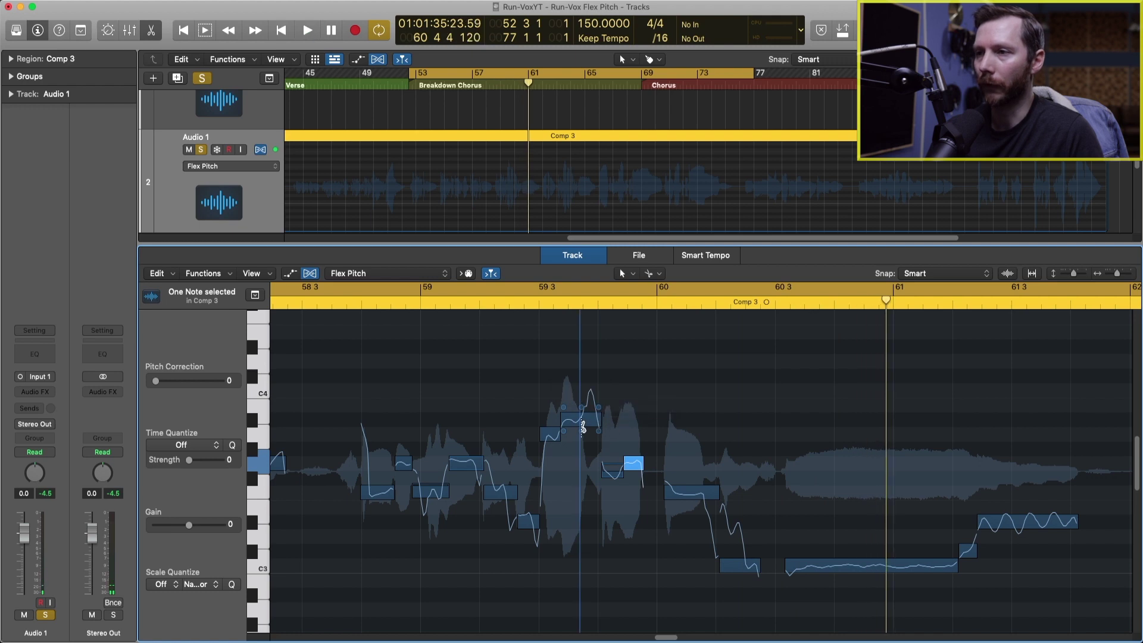
Split the note at 59 3 and raise its right part a semitone to C#4
click(585, 424)
mouse_move(587, 423)
mouse_down()
mouse_move(593, 411)
mouse_move(589, 425)
mouse_up()
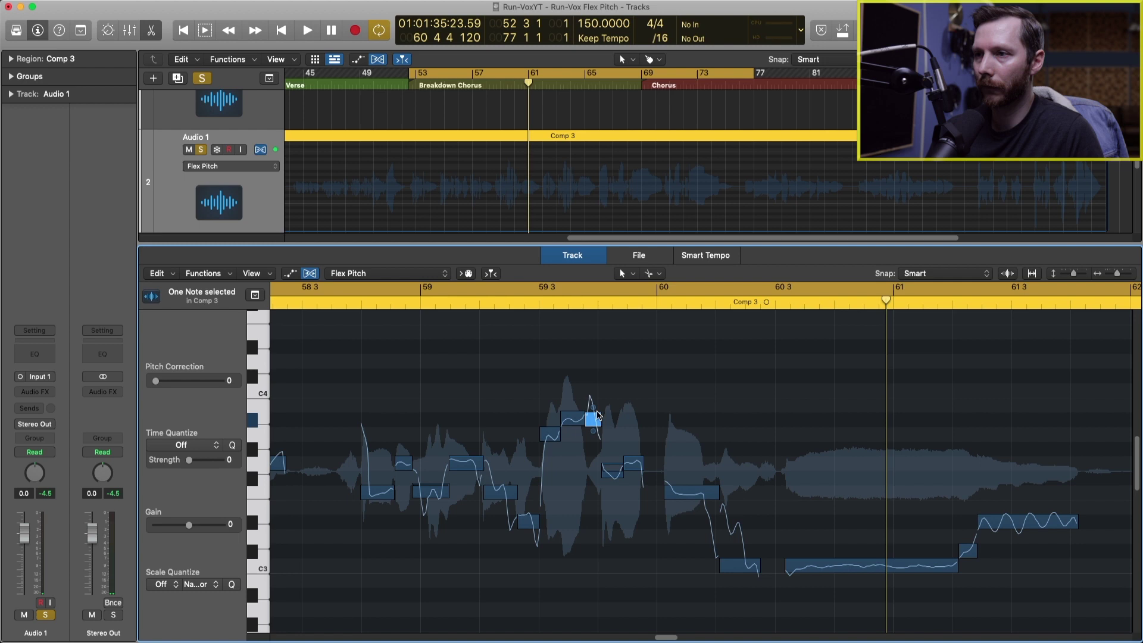
drag(595, 412, 596, 412)
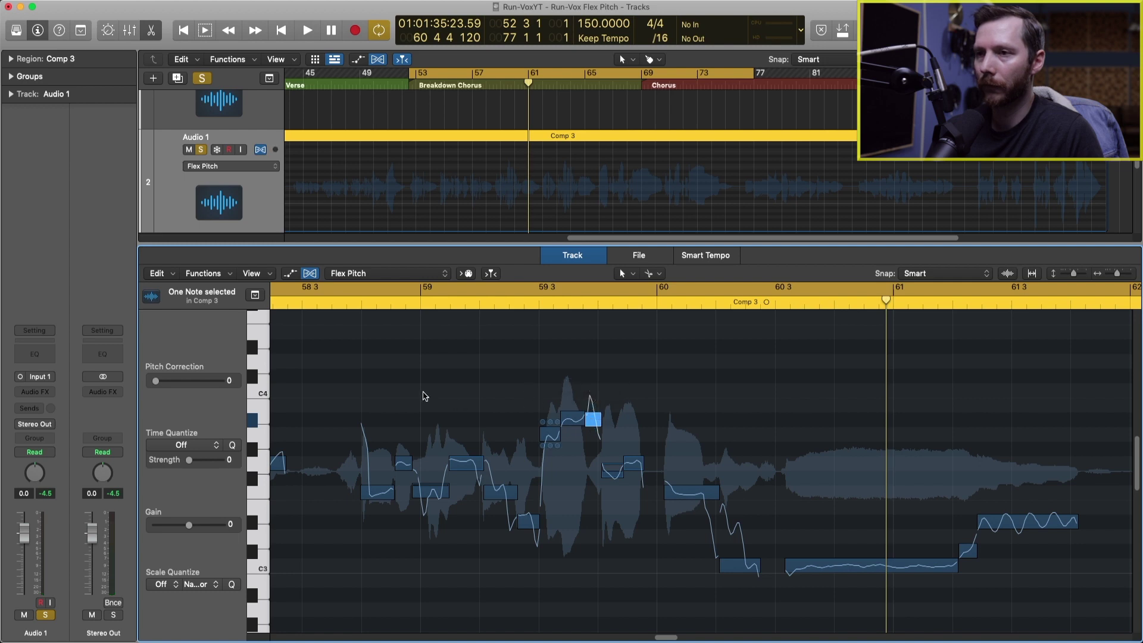
click(351, 304)
key(space)
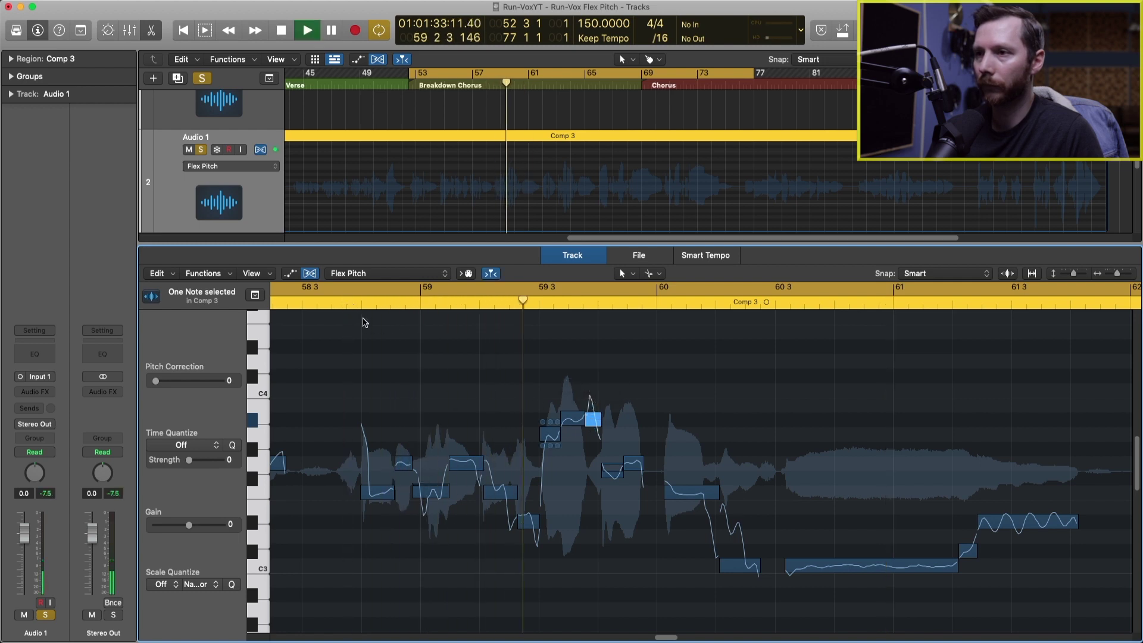
key(space)
key(super+Right)
key(super+Right)
key(super+Right)
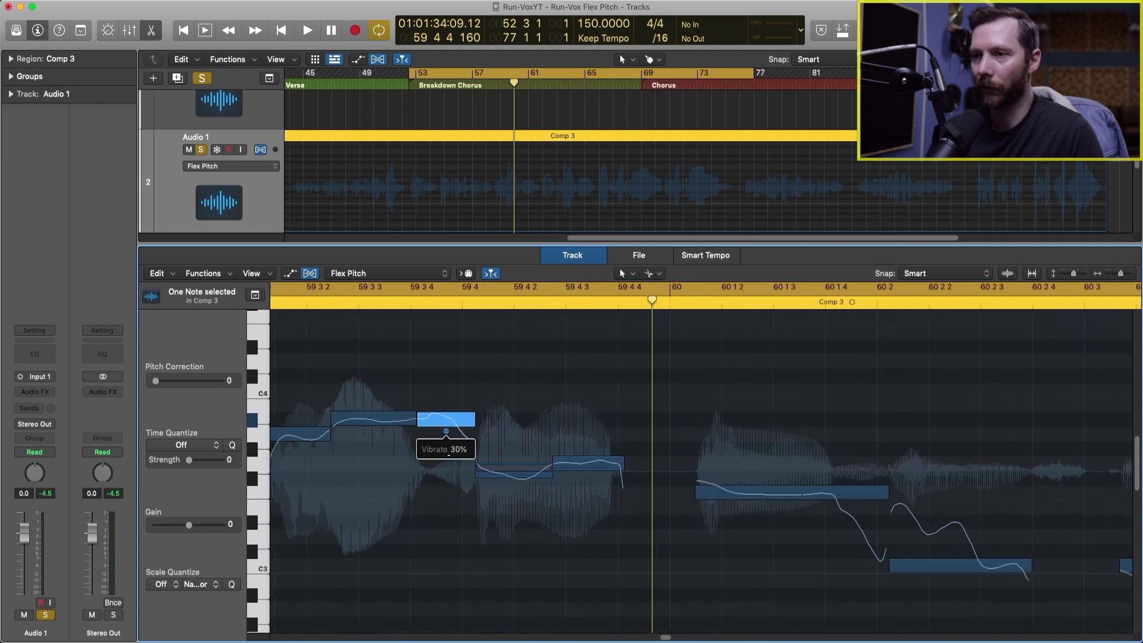
Select the earlier high note, zoom out to bars 59–61, and play on from there
key(super+Left)
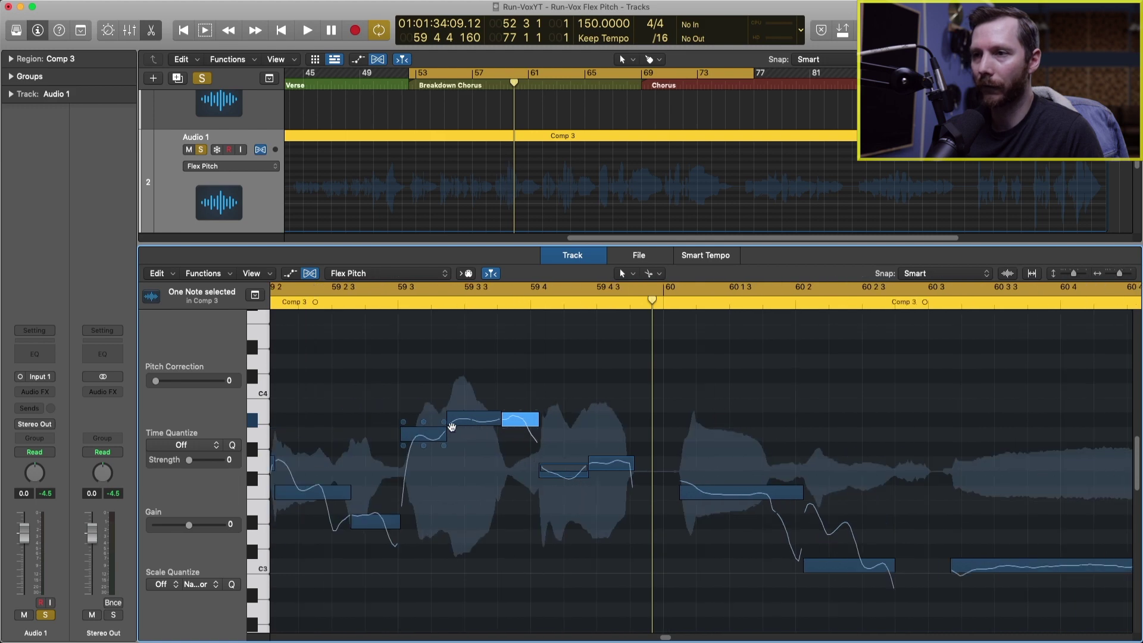
click(462, 419)
key(super+Left)
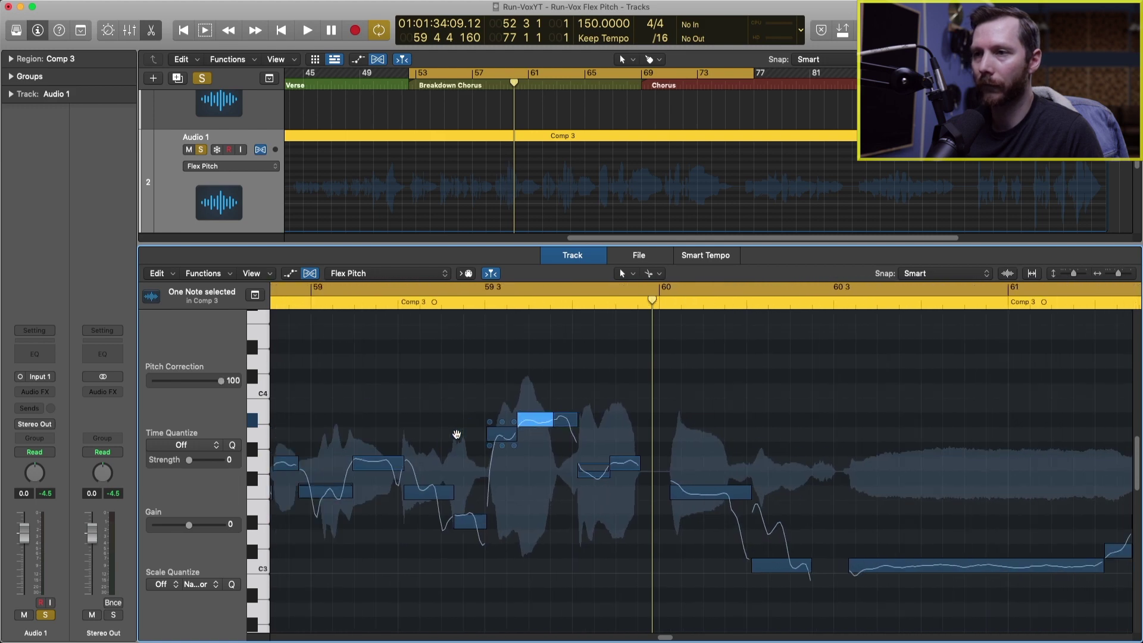
double_click(284, 307)
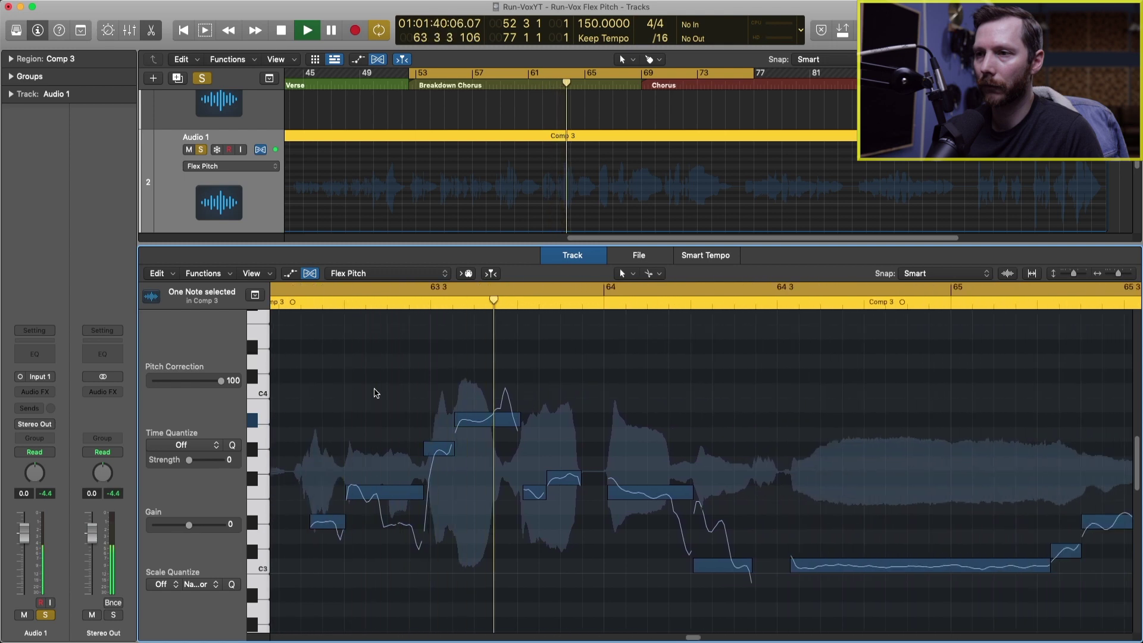
Split the low stray note near bar 63 3 and move its piece up one semitone
key(space)
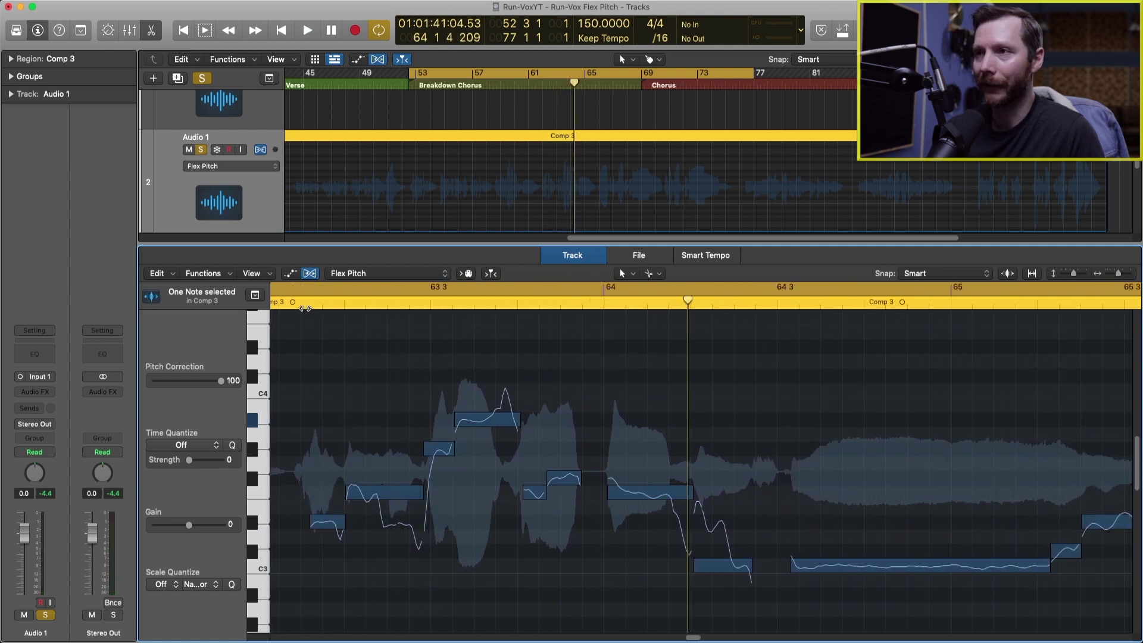
double_click(305, 309)
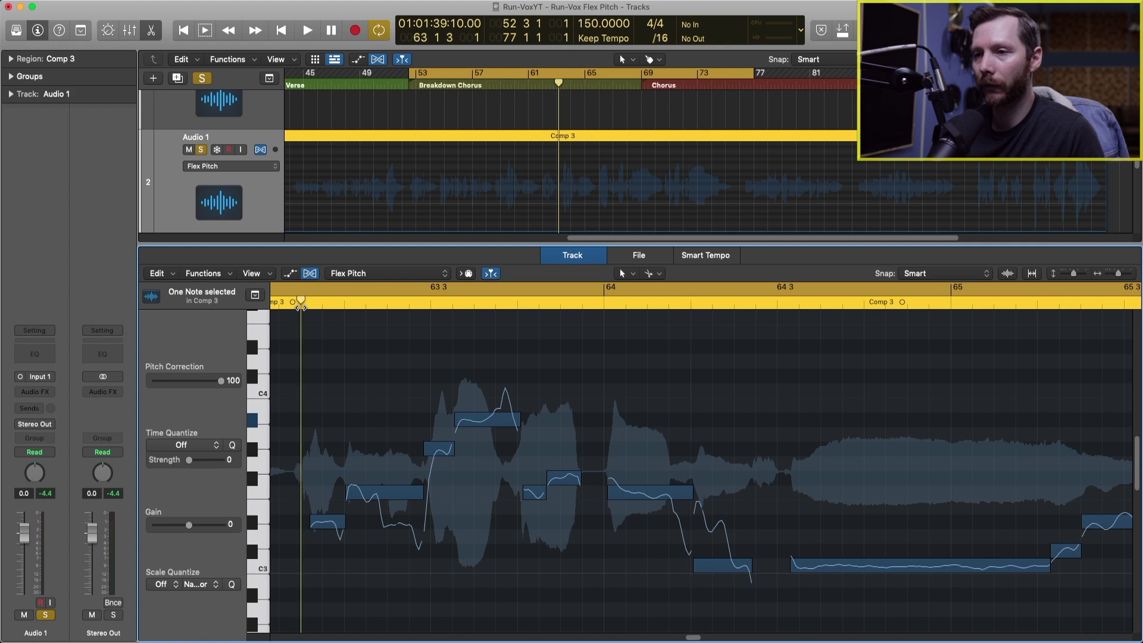
key(space)
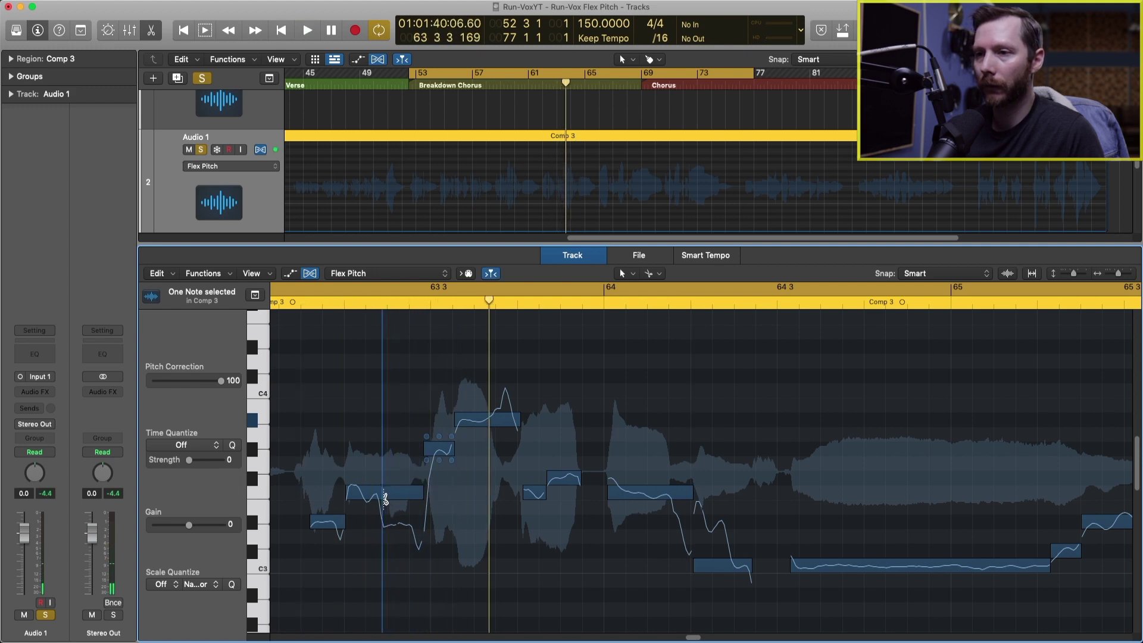
click(383, 498)
click(359, 494)
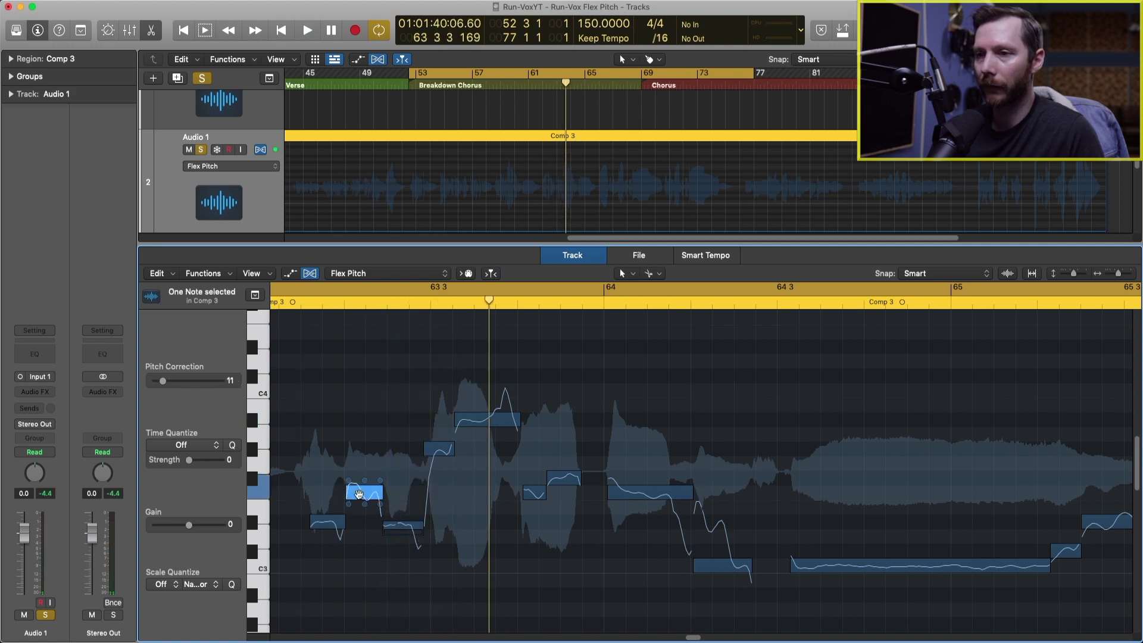
drag(396, 529, 396, 522)
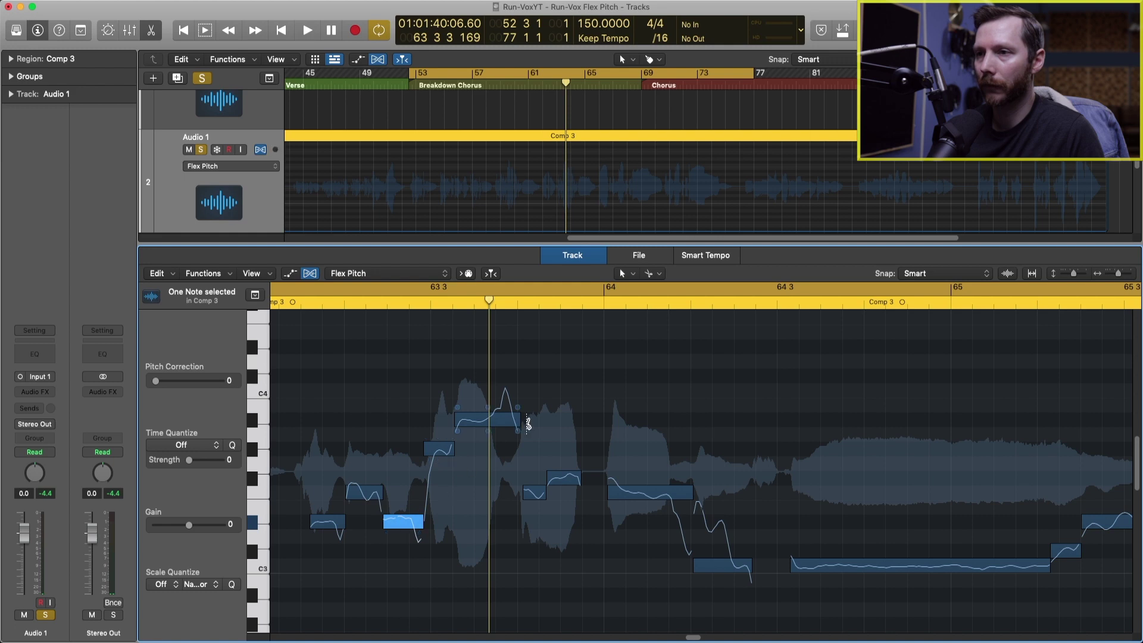
Split the high note near its end and reduce that piece's vibrato to 33%
super+click(494, 420)
click(506, 416)
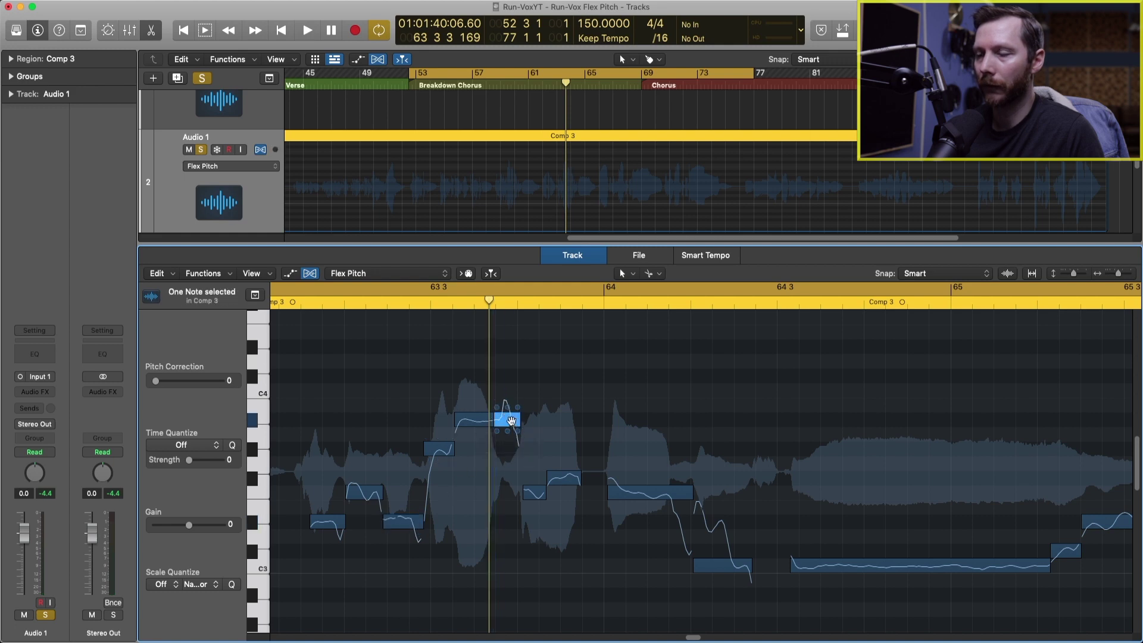
drag(509, 435, 507, 429)
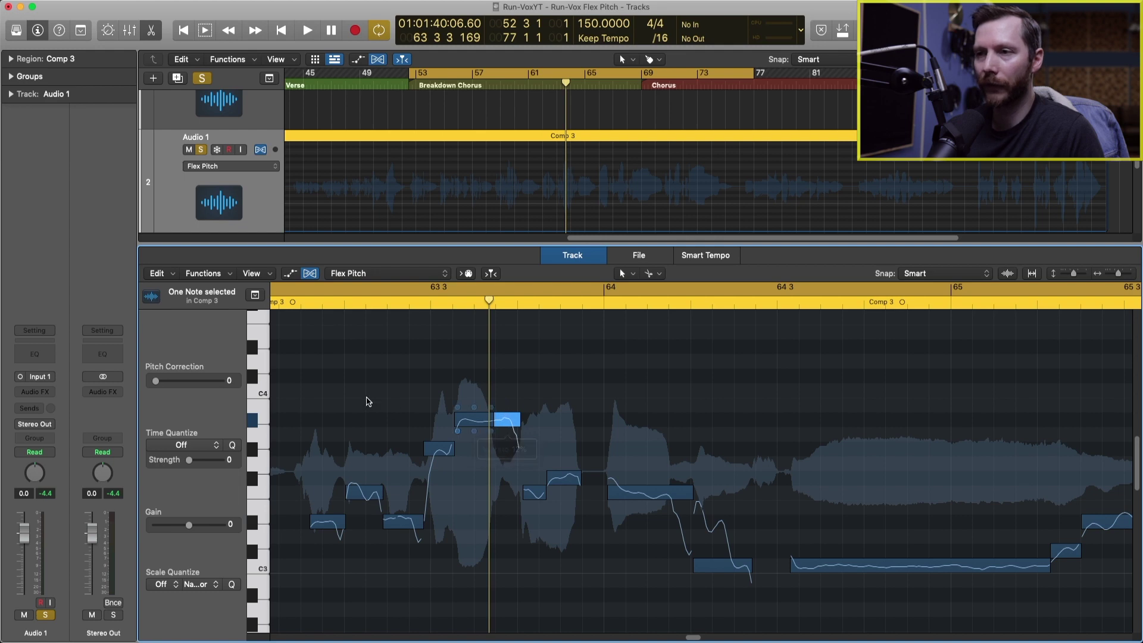
key(space)
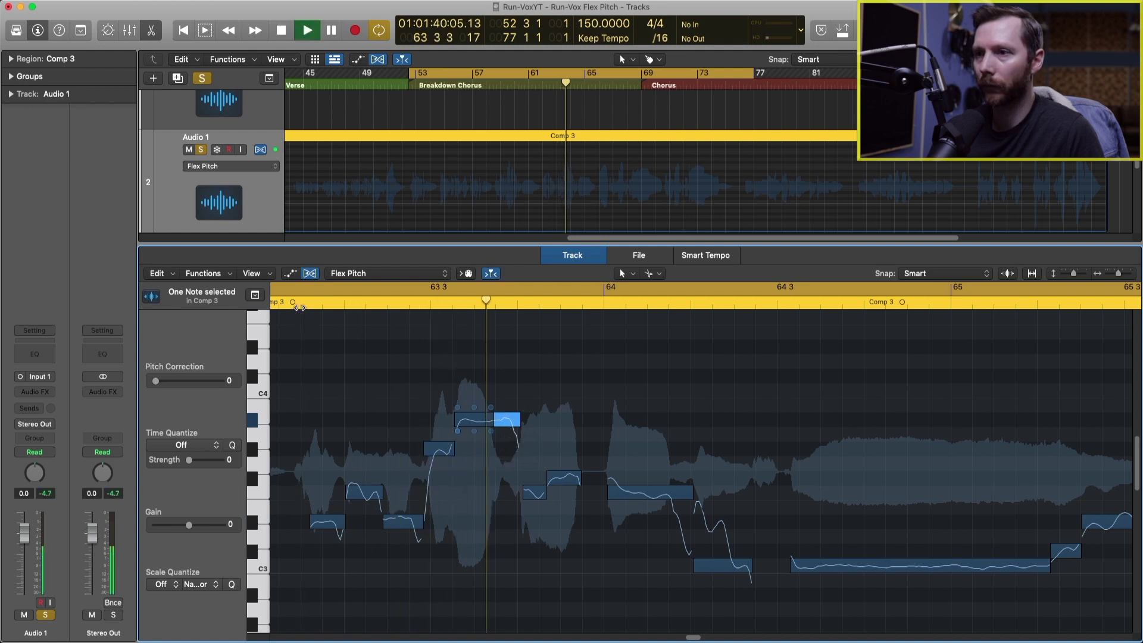
key(space)
Flatten the earlier low note's vibrato almost completely and audition
click(365, 507)
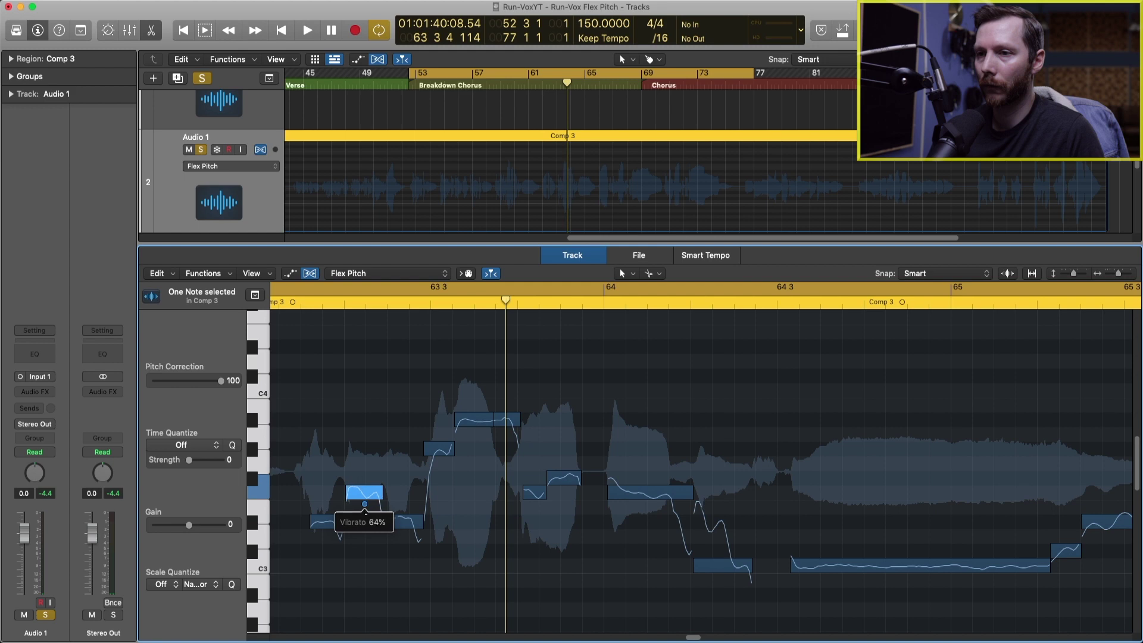
drag(368, 522, 367, 522)
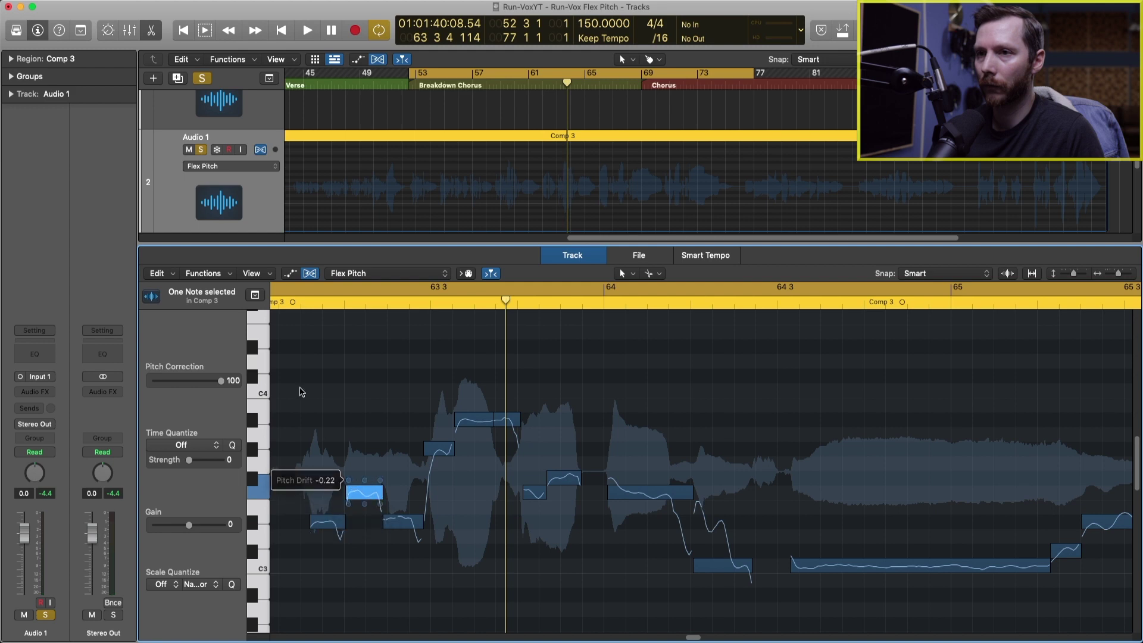
key(space)
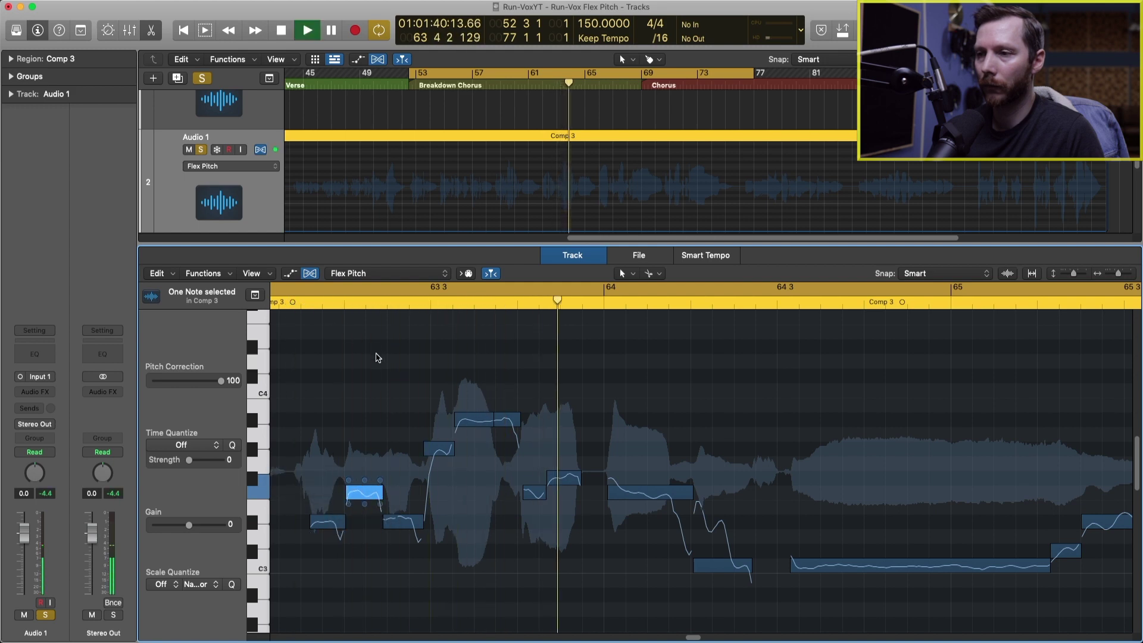
key(space)
Move the stray note up to G3 and replay the phrase
drag(566, 477, 566, 463)
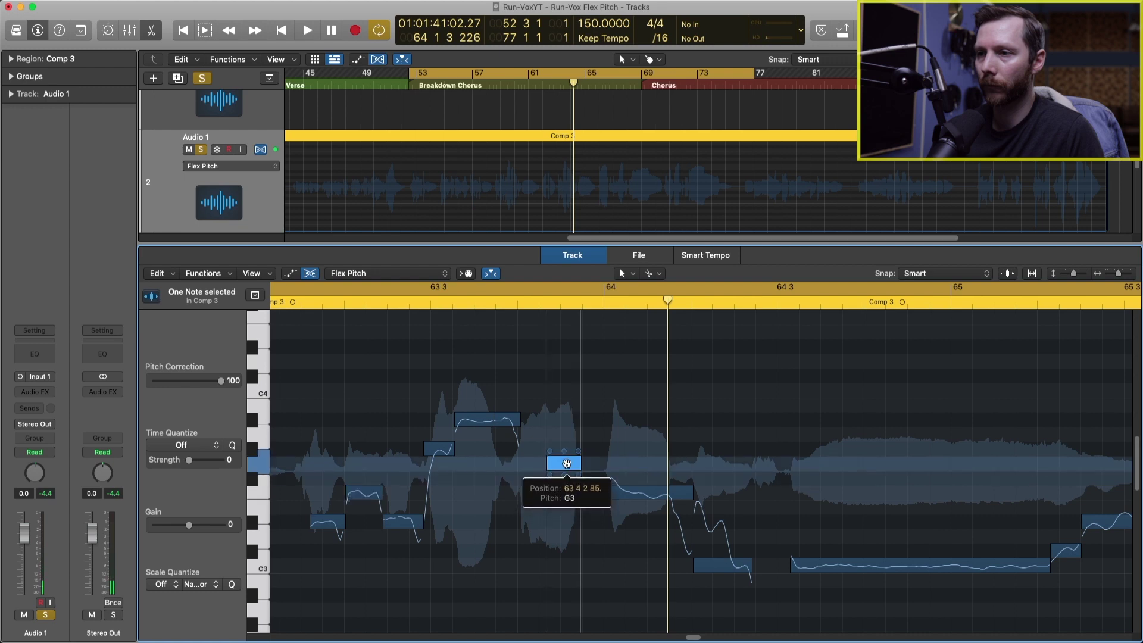
double_click(297, 303)
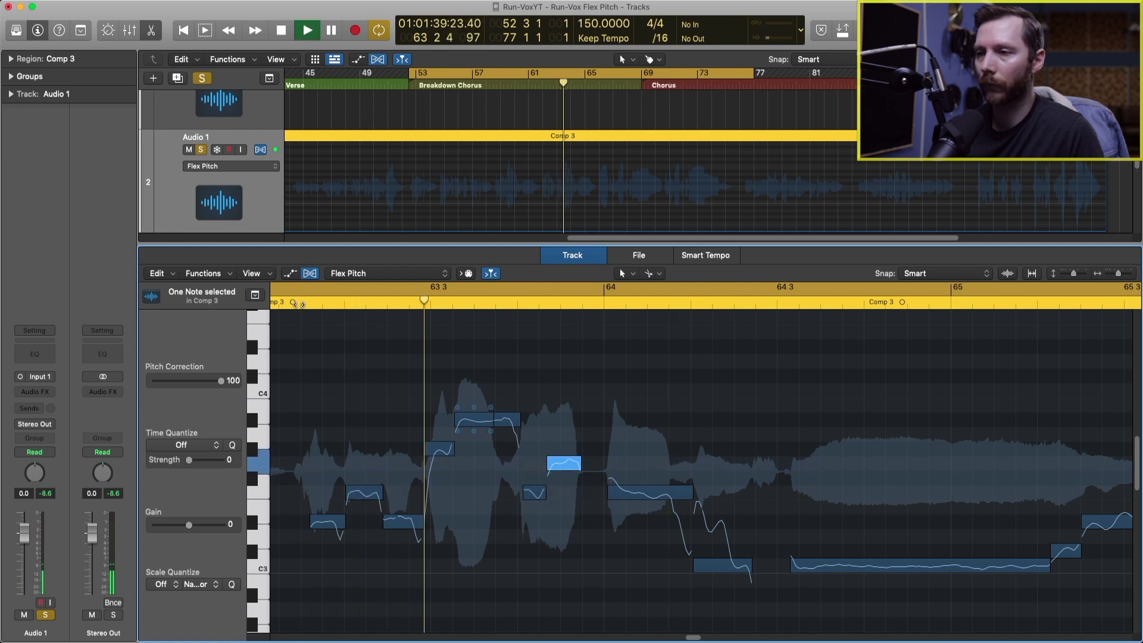
key(space)
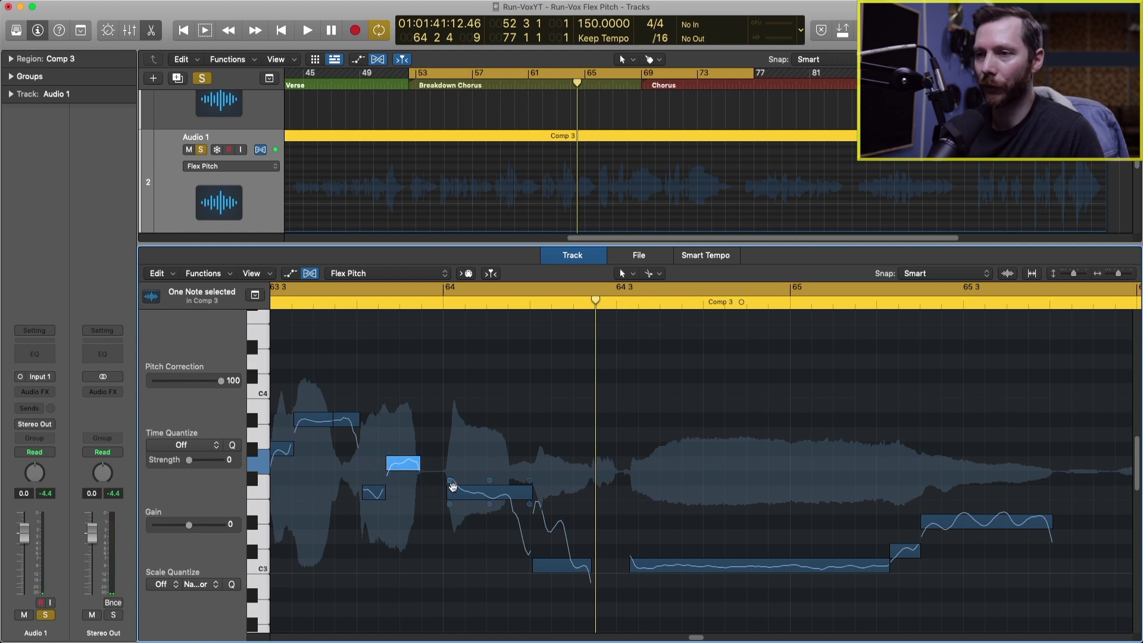
Reduce the pitch drift of the long bar 64 note and split off the falling low fragment
click(450, 480)
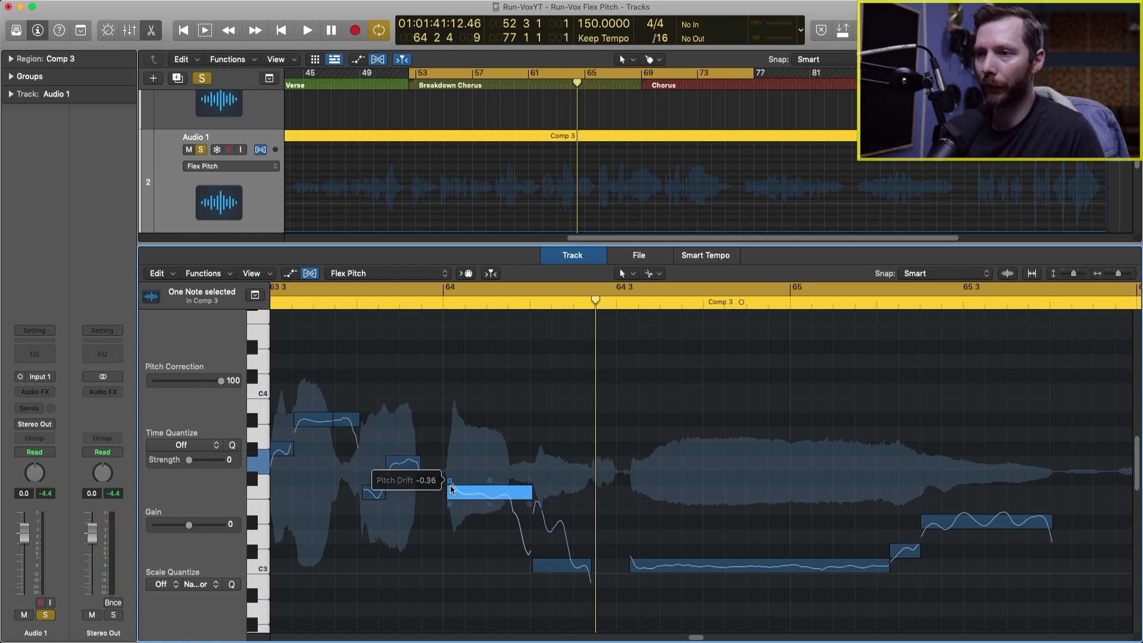
drag(451, 489, 451, 490)
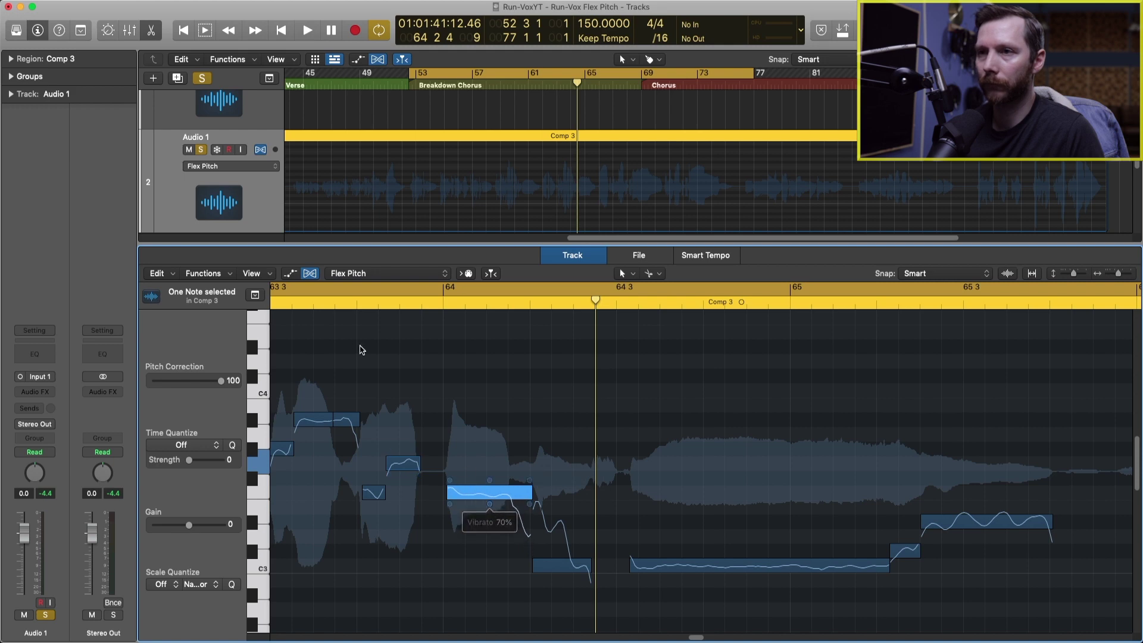
key(space)
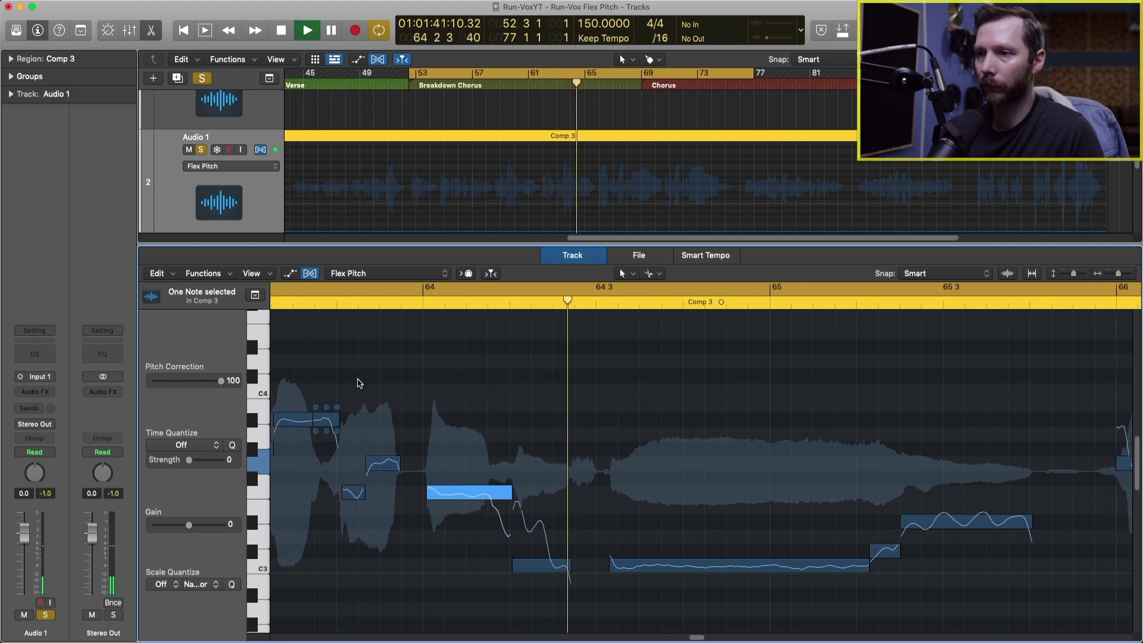
key(space)
click(448, 569)
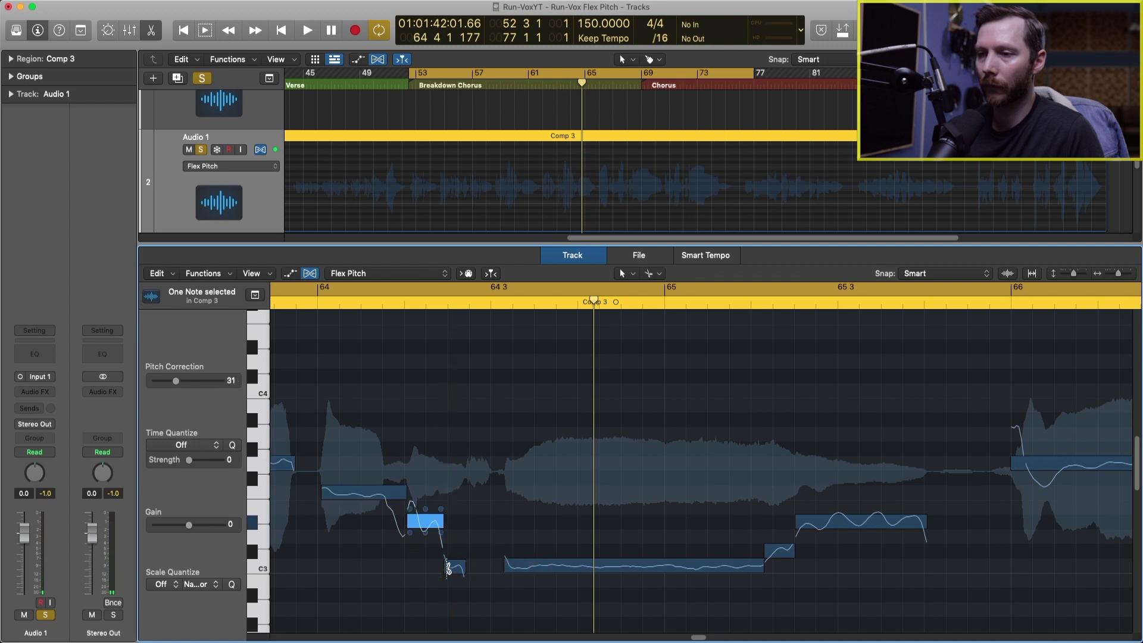
click(456, 565)
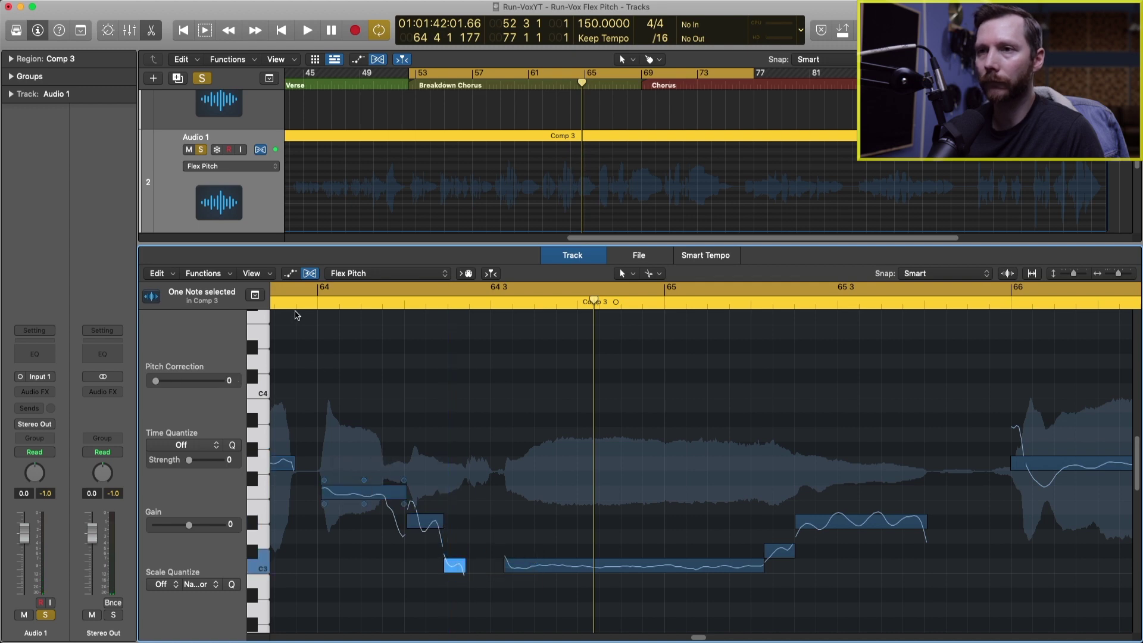
key(space)
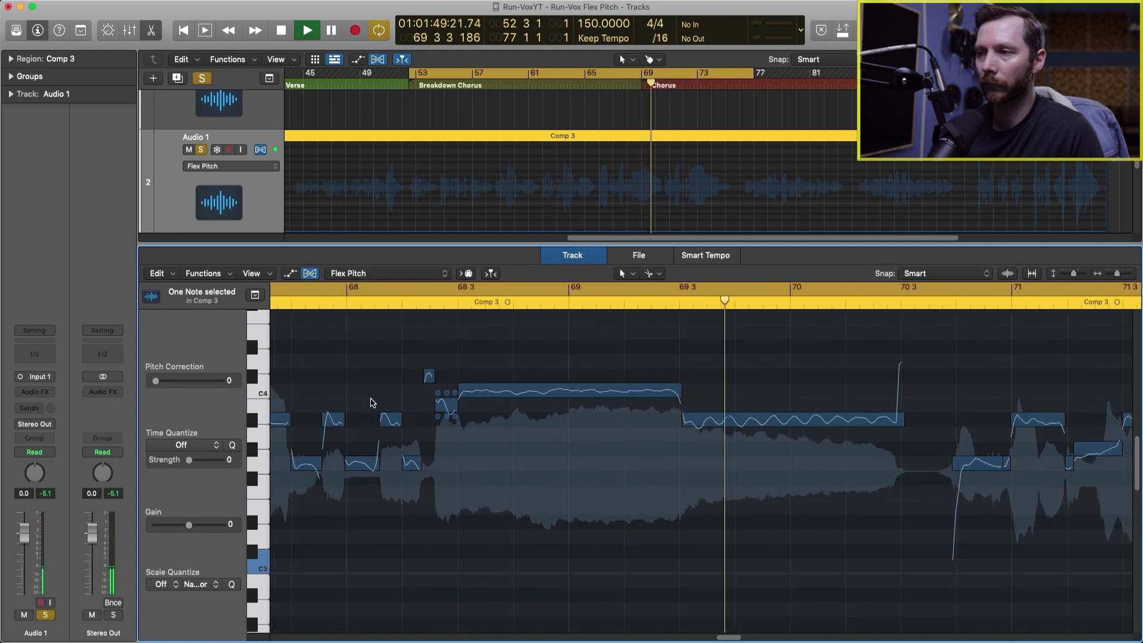
Stop playback and scroll the pitch editor out and left to show bars 51–65
key(space)
scroll(404, 414, down, 5)
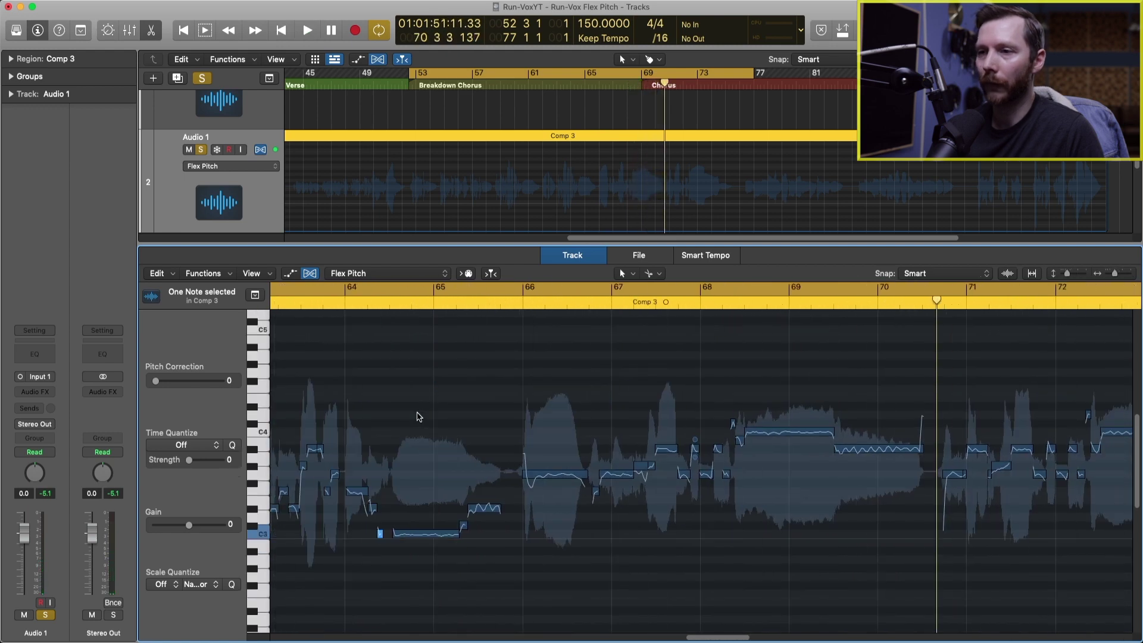
scroll(418, 416, left, 10)
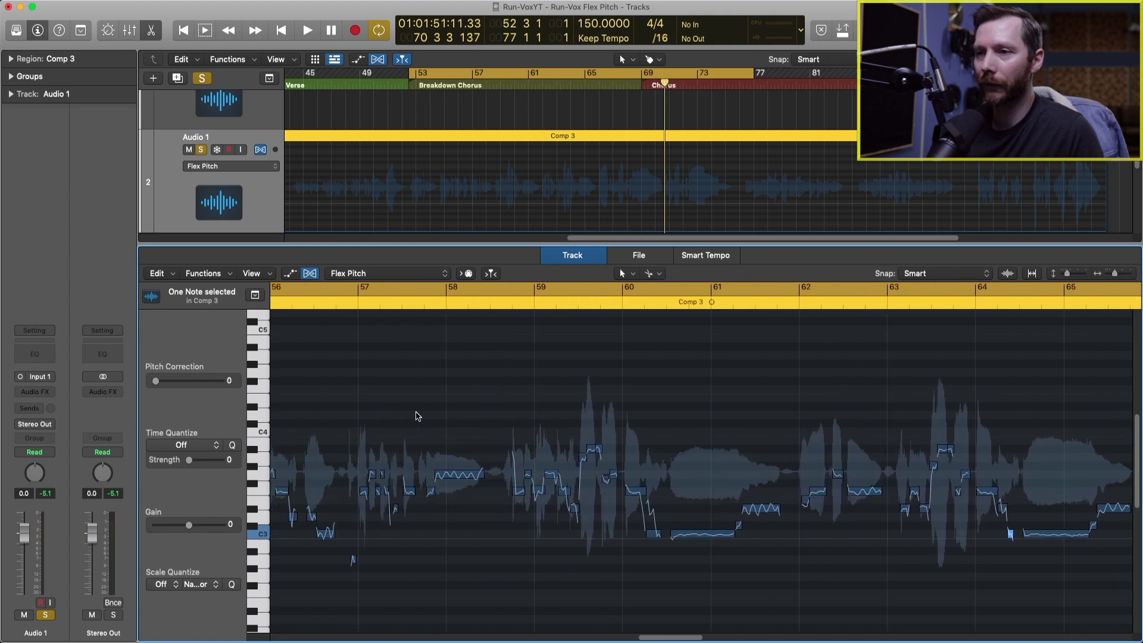
scroll(418, 416, left, 5)
scroll(419, 416, down, 3)
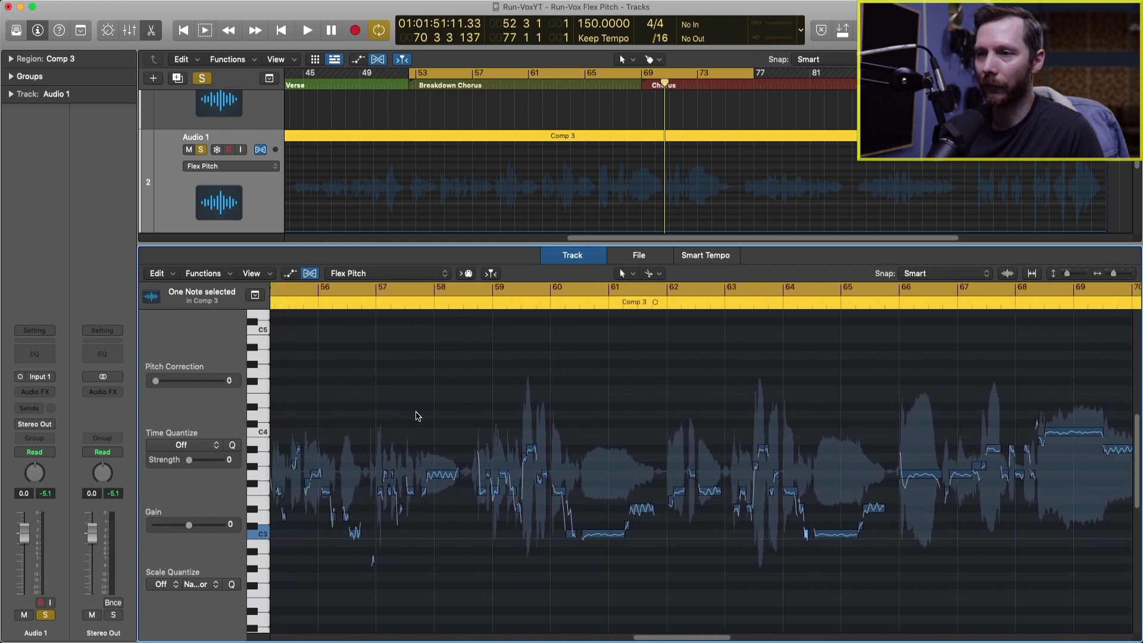
scroll(416, 415, left, 4)
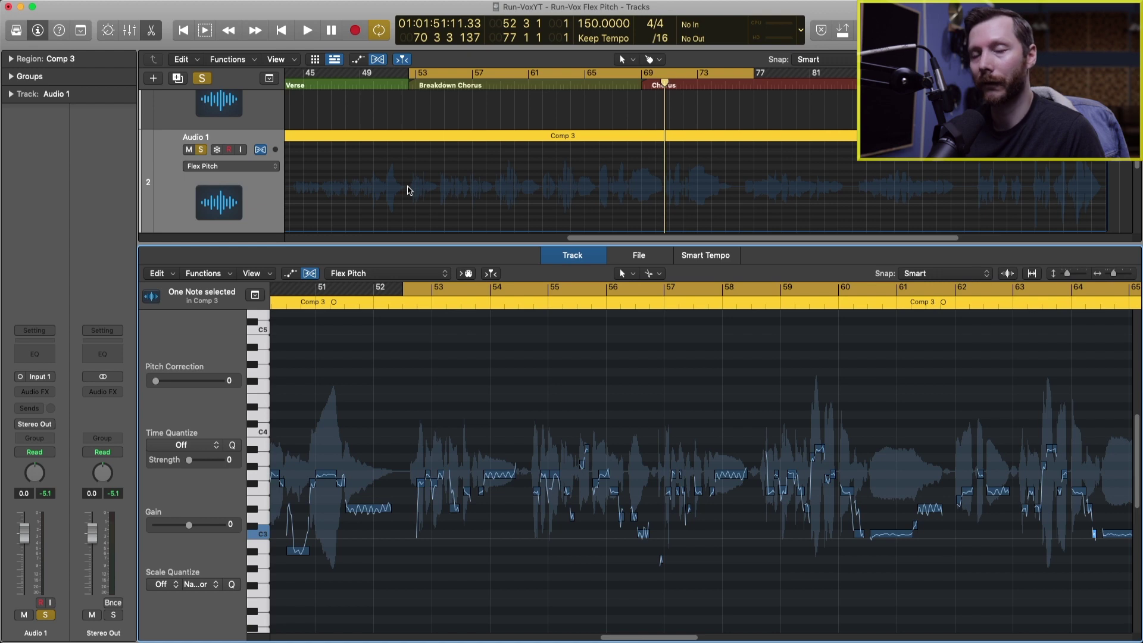
Unsolo Audio 1 and play the Breakdown Chorus with the full track
key(ctrl+s)
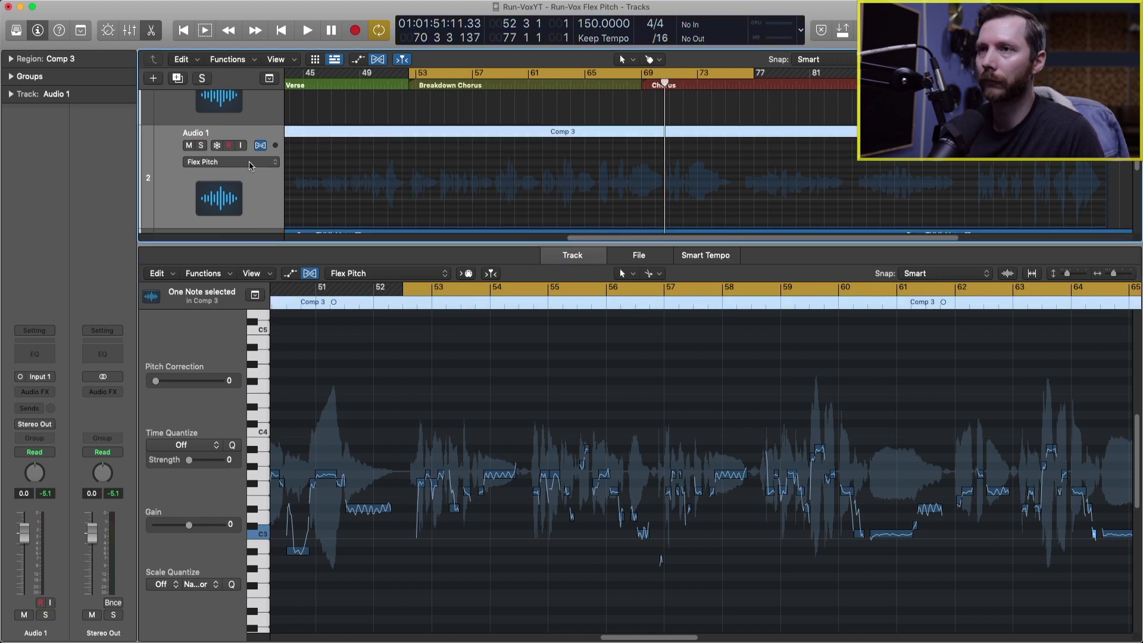
key(space)
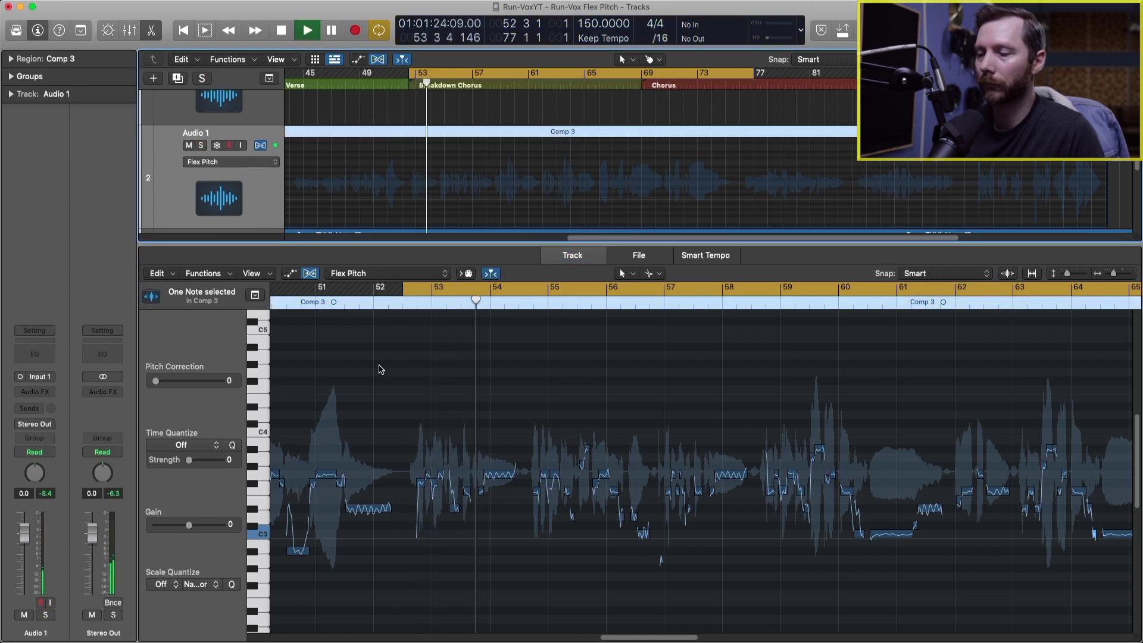